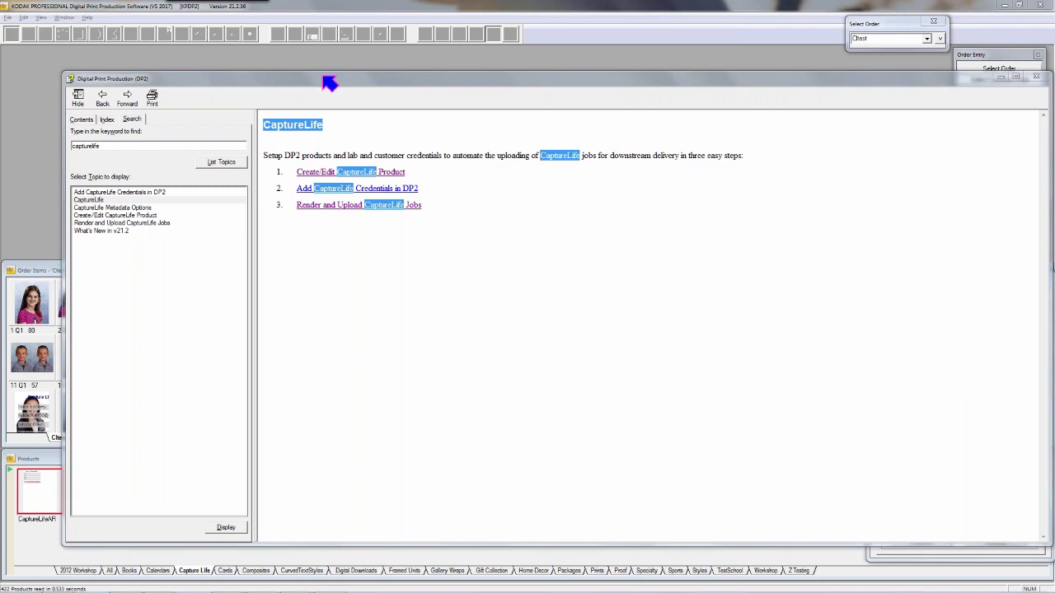
Put away the CaptureLife help window and open the folder containing the CaptureLifeAR product.
{"action": "left_click_drag", "start_coordinate": [322, 76], "coordinate": [304, 67]}
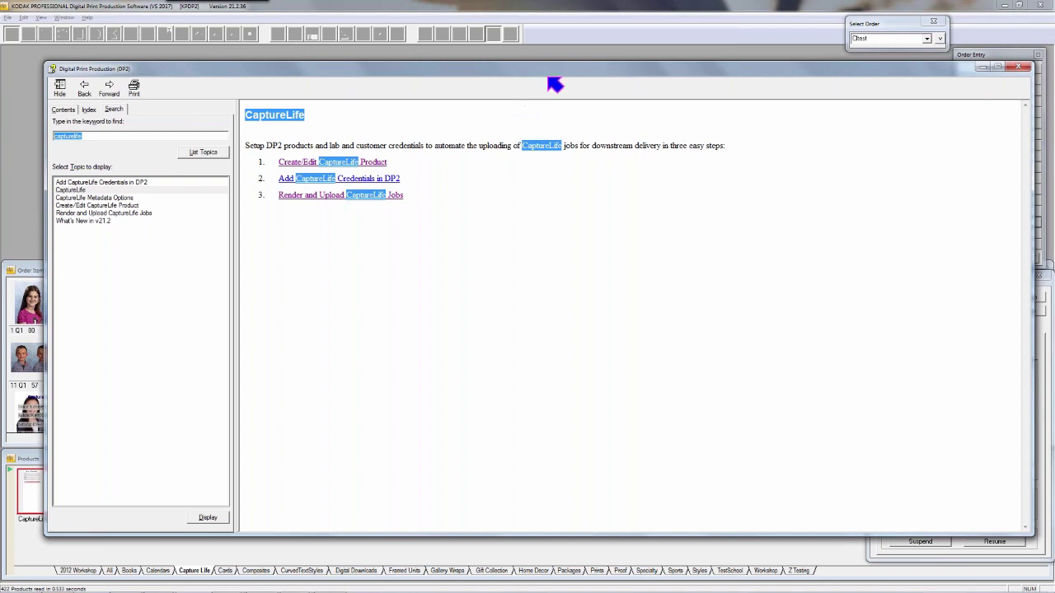
{"action": "left_click_drag", "start_coordinate": [481, 76], "coordinate": [669, 123]}
{"action": "left_click", "coordinate": [787, 119]}
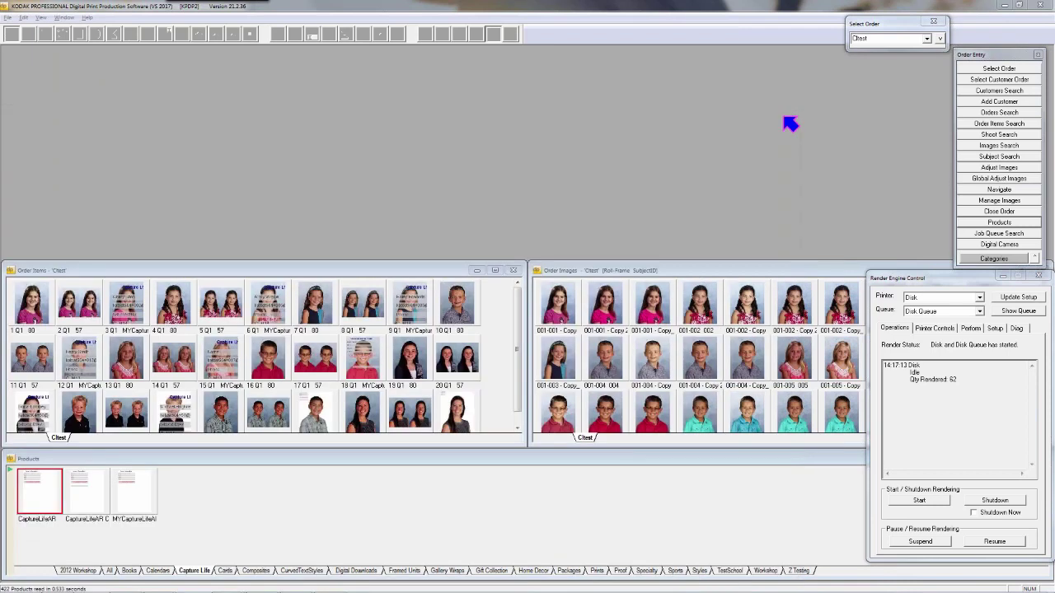
{"action": "right_click", "coordinate": [41, 509]}
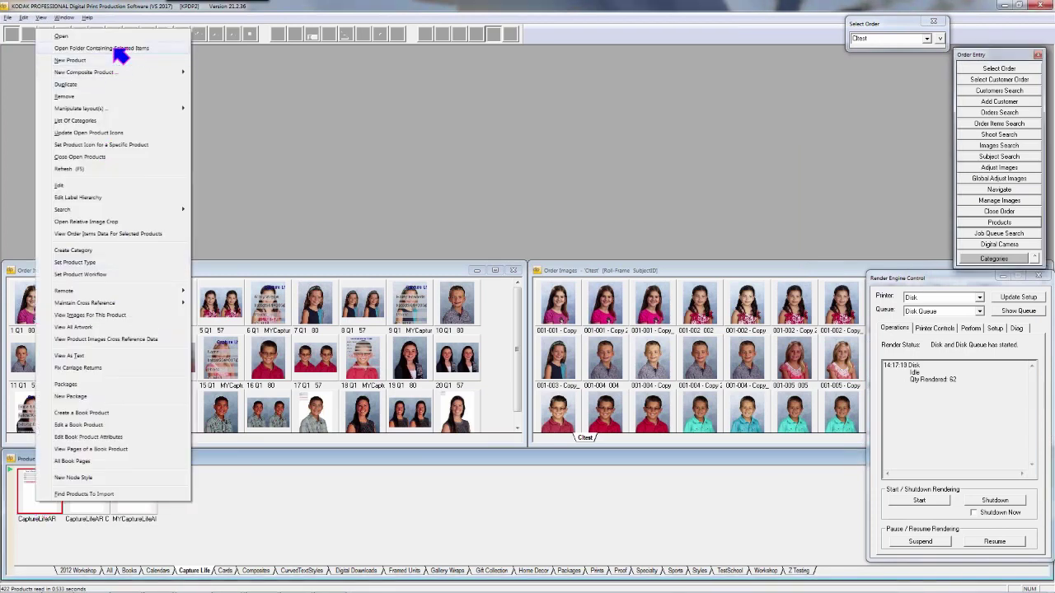
{"action": "left_click", "coordinate": [117, 50]}
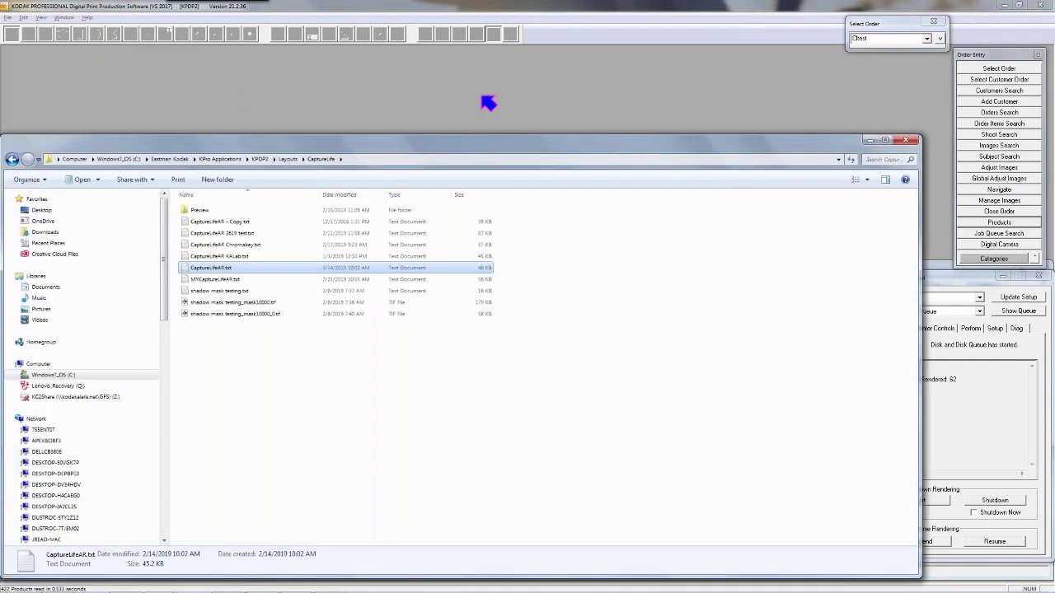
{"action": "left_click_drag", "start_coordinate": [451, 142], "coordinate": [489, 40]}
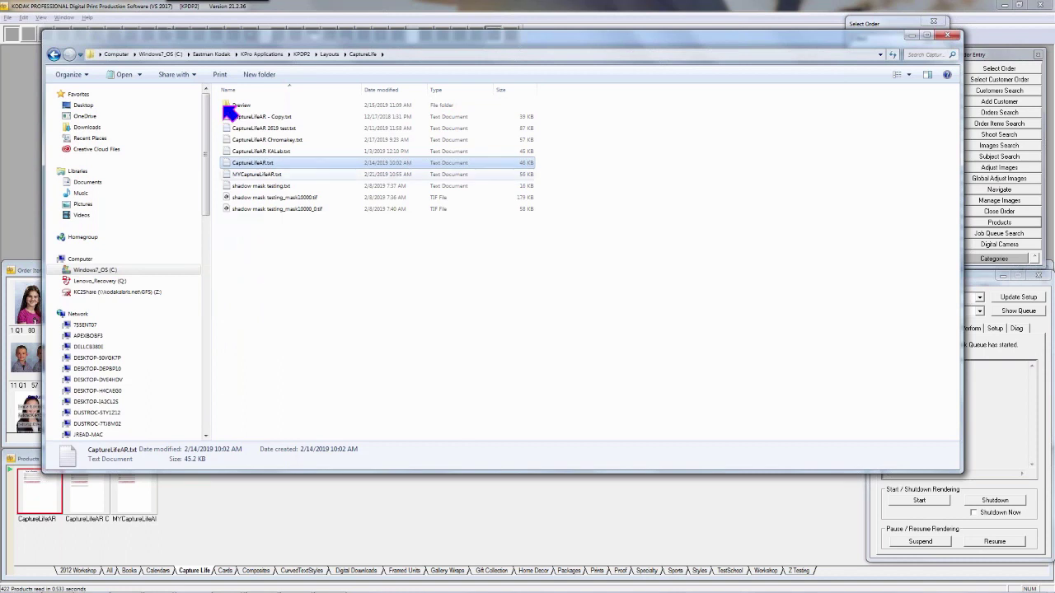
Duplicate CaptureLifeAR.txt within the CaptureLife layouts folder.
{"action": "right_click", "coordinate": [288, 165]}
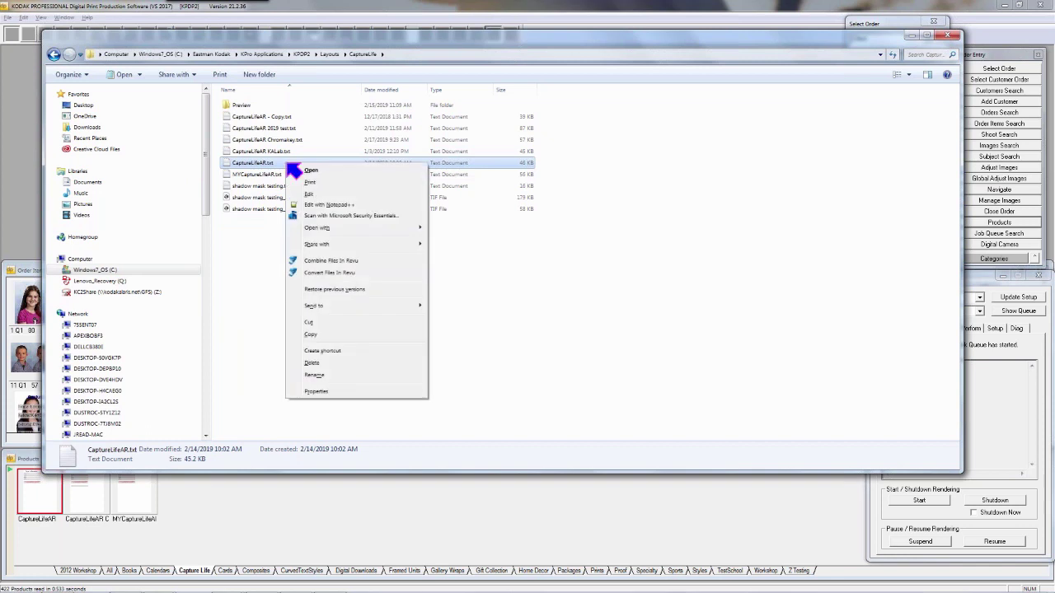
{"action": "left_click", "coordinate": [350, 334]}
{"action": "right_click", "coordinate": [305, 307]}
{"action": "left_click", "coordinate": [335, 381]}
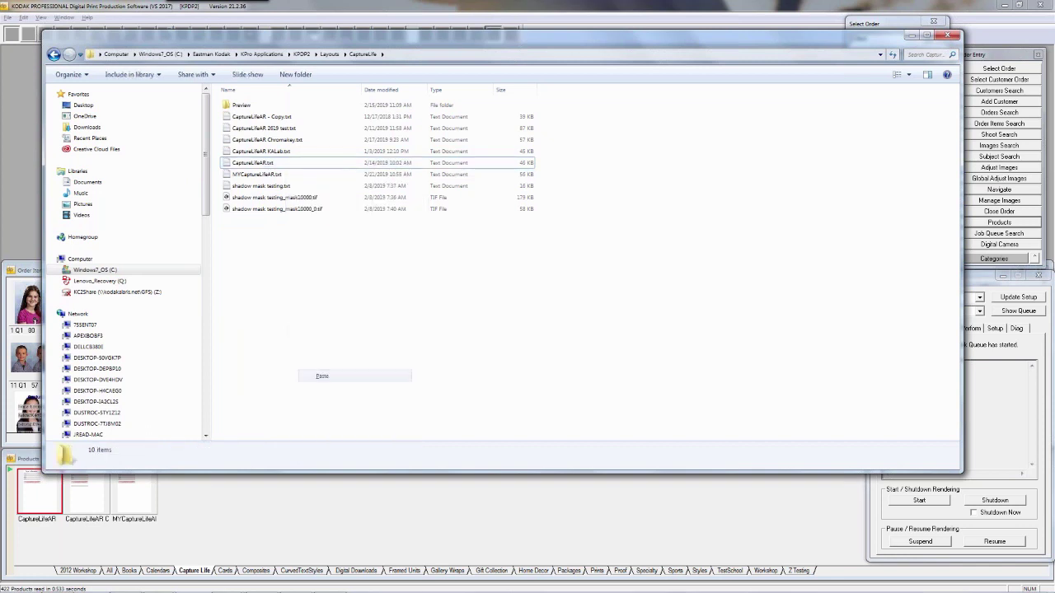
Rename the new copy as LabCaptureLifeAR - Copy (2).txt and put the folder window away.
{"action": "left_click", "coordinate": [239, 120]}
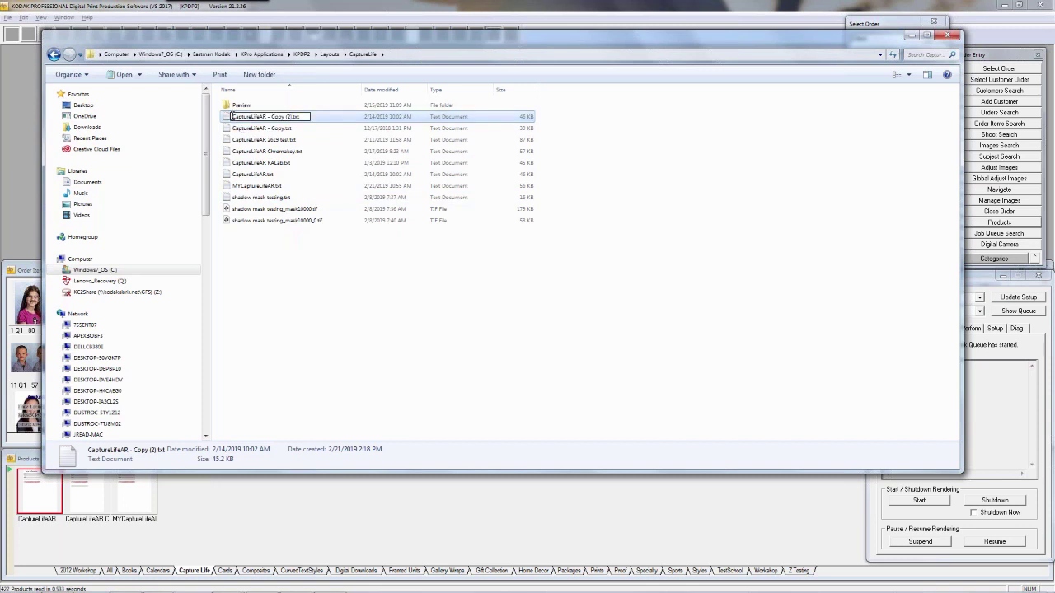
{"action": "left_click", "coordinate": [232, 116]}
{"action": "type", "text": "Lab"}
{"action": "key", "text": "Return"}
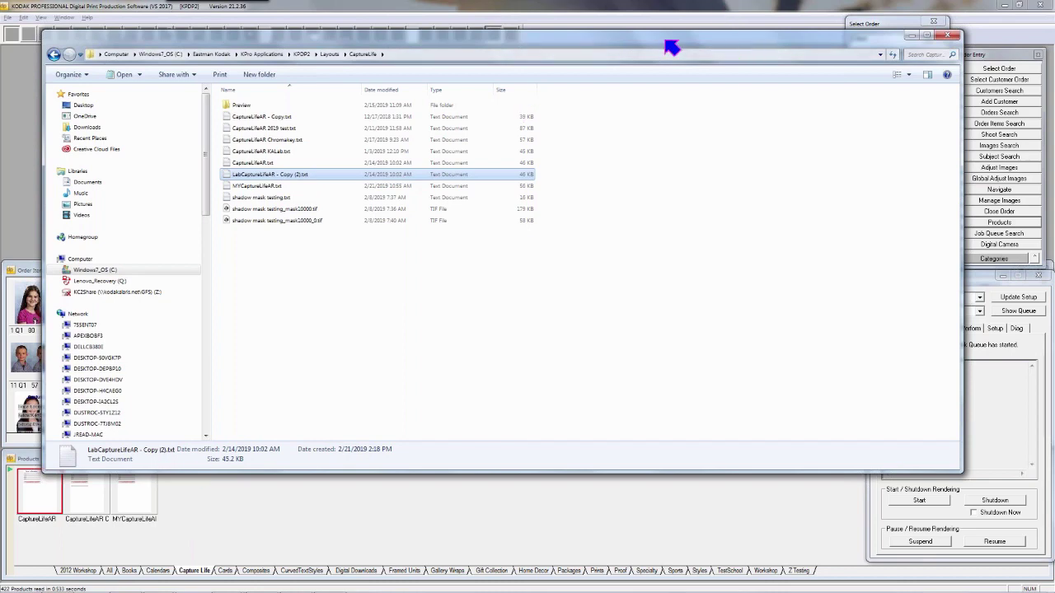
{"action": "left_click_drag", "start_coordinate": [671, 48], "coordinate": [532, 44]}
{"action": "left_click", "coordinate": [792, 36]}
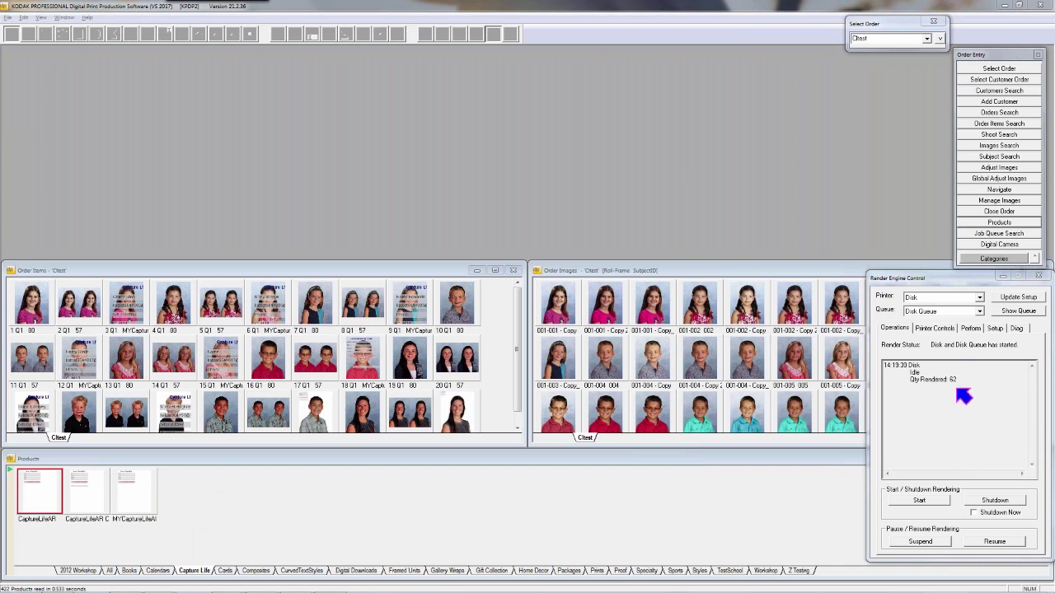
Open the CaptureLifeAR product in an enlarged layout window and activate the node selection tool.
{"action": "double_click", "coordinate": [38, 513]}
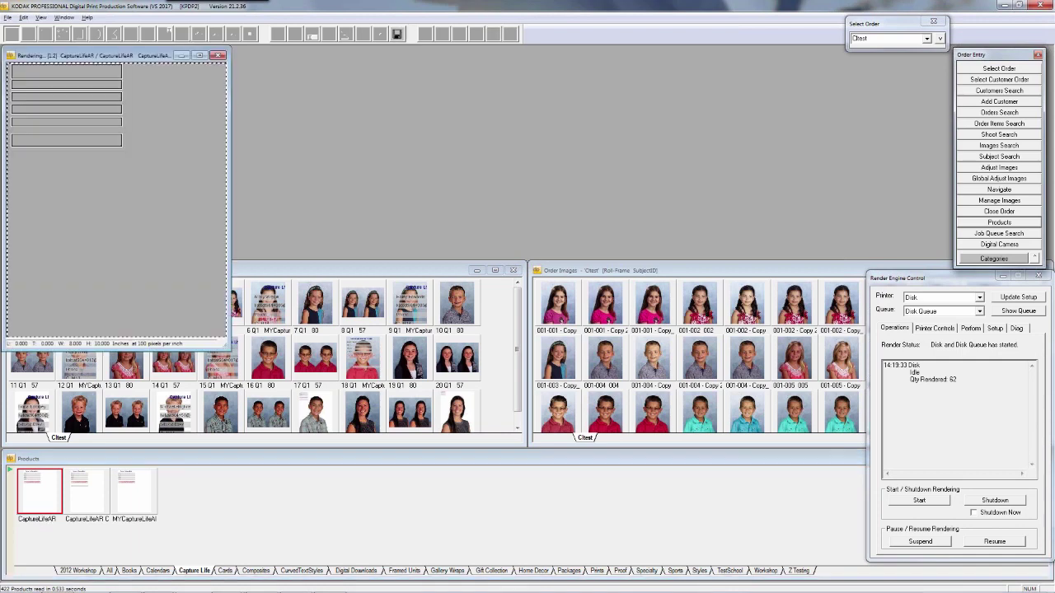
{"action": "left_click", "coordinate": [55, 125]}
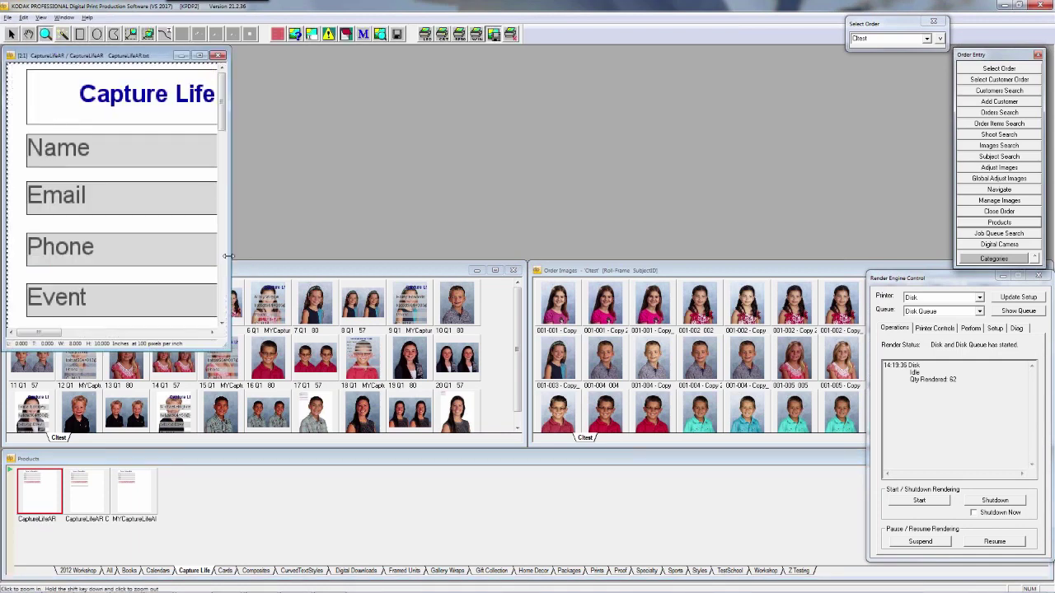
{"action": "left_click_drag", "start_coordinate": [229, 256], "coordinate": [655, 583]}
{"action": "left_click", "coordinate": [12, 34]}
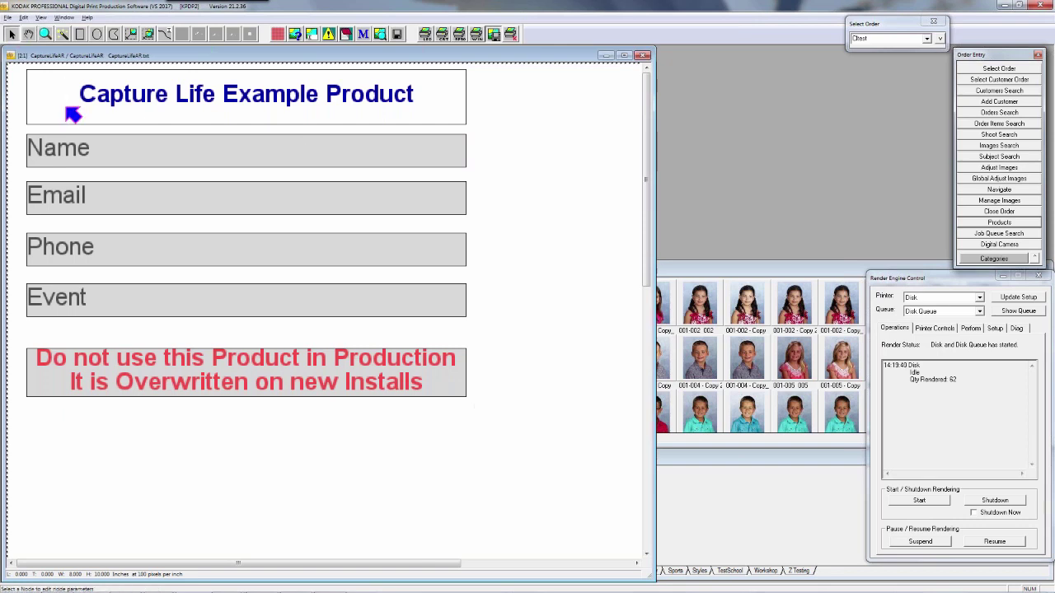
Open the title node's text properties and the Image Node Properties to check the No Print option.
{"action": "left_click", "coordinate": [66, 105]}
{"action": "right_click", "coordinate": [66, 105]}
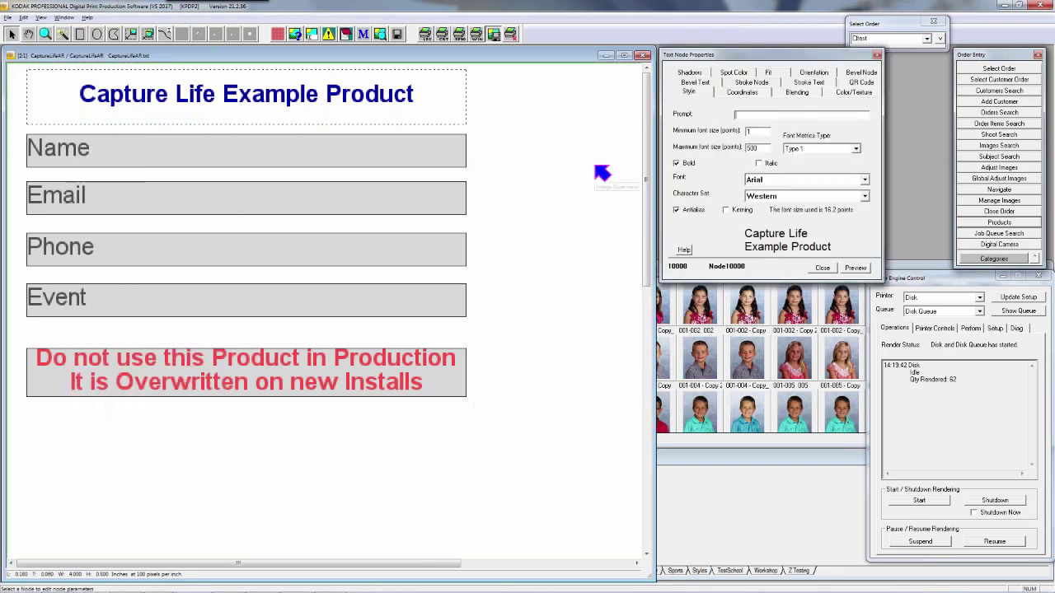
{"action": "left_click", "coordinate": [300, 36]}
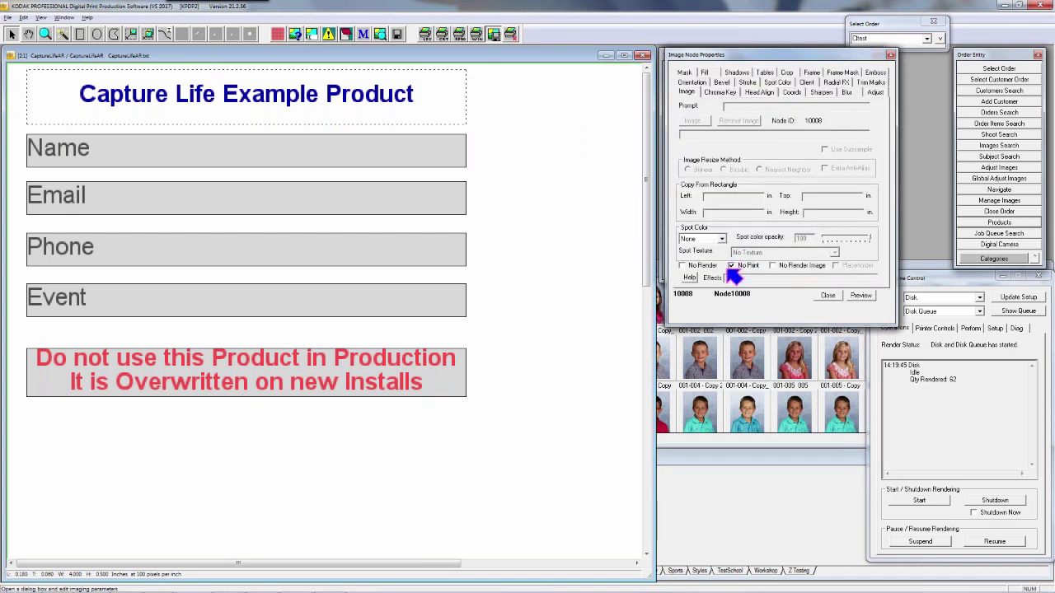
{"action": "left_click", "coordinate": [731, 266]}
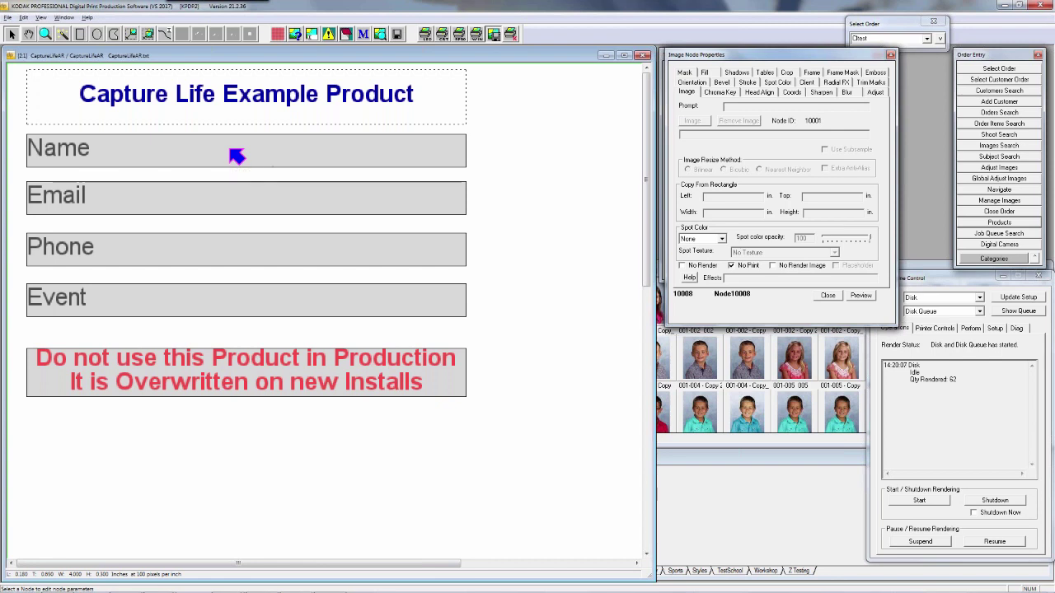
Select the Name, Email, Phone and Event nodes in turn to check their node names in Image Node Properties.
{"action": "left_click", "coordinate": [176, 160]}
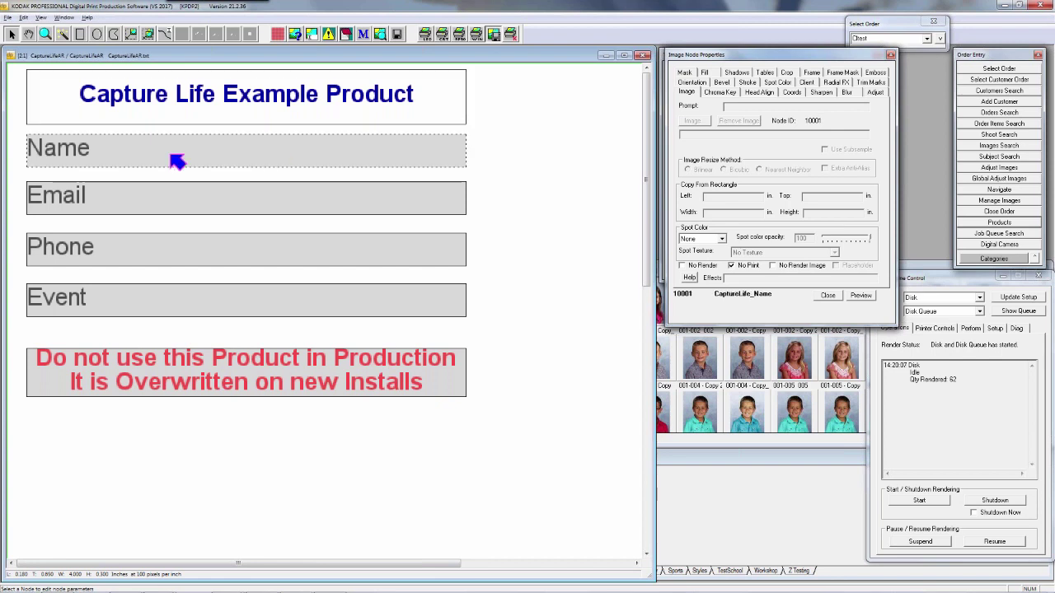
{"action": "left_click", "coordinate": [121, 262]}
{"action": "left_click", "coordinate": [130, 311]}
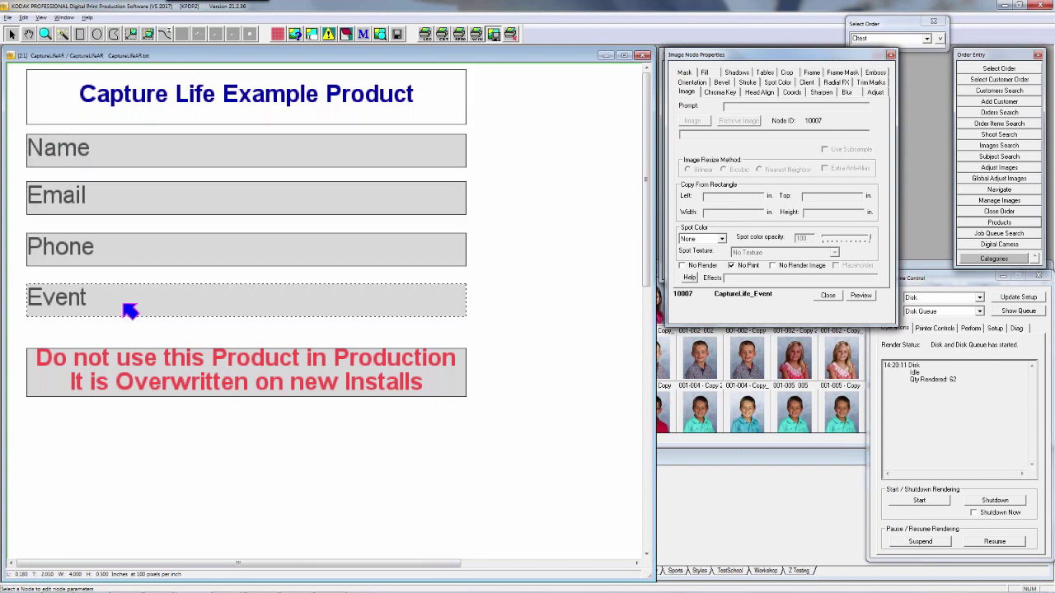
{"action": "left_click", "coordinate": [139, 160]}
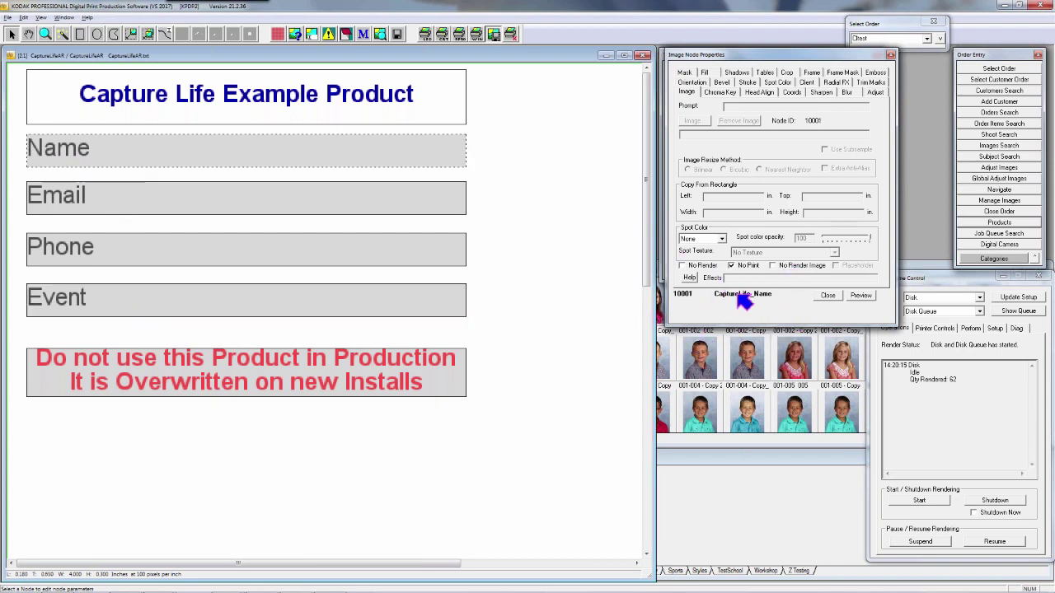
{"action": "left_click", "coordinate": [206, 209]}
{"action": "left_click", "coordinate": [203, 262]}
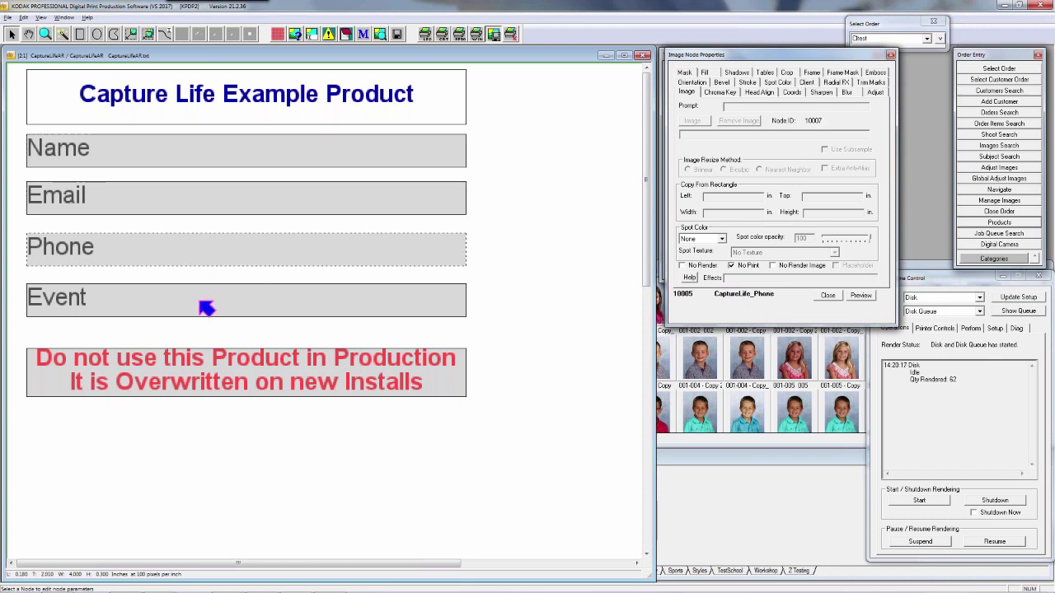
{"action": "left_click", "coordinate": [206, 306]}
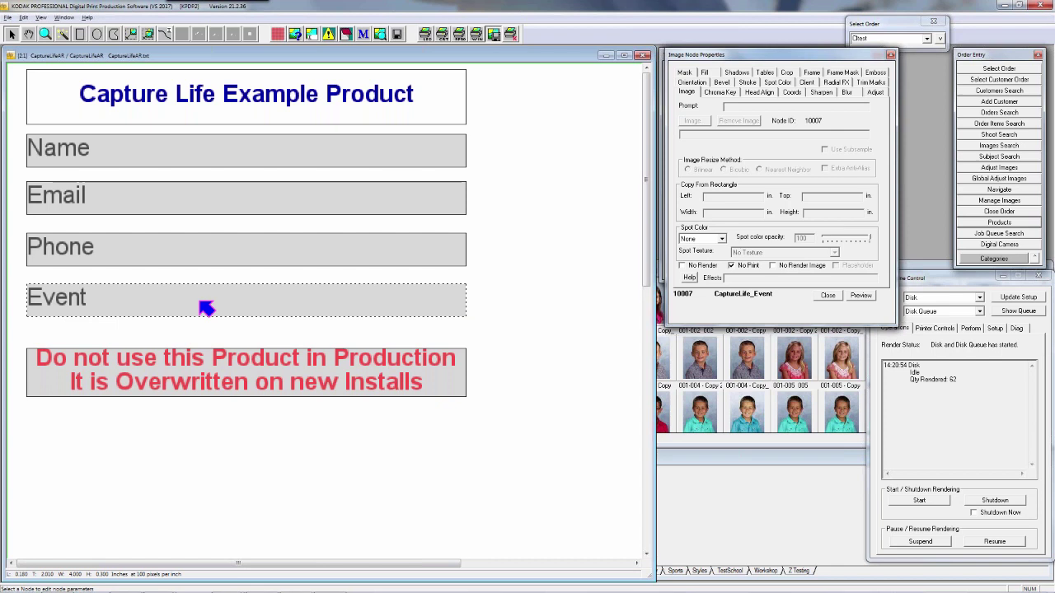
Display the field expression behind the Name node's text and leave it as is.
{"action": "left_click", "coordinate": [164, 163]}
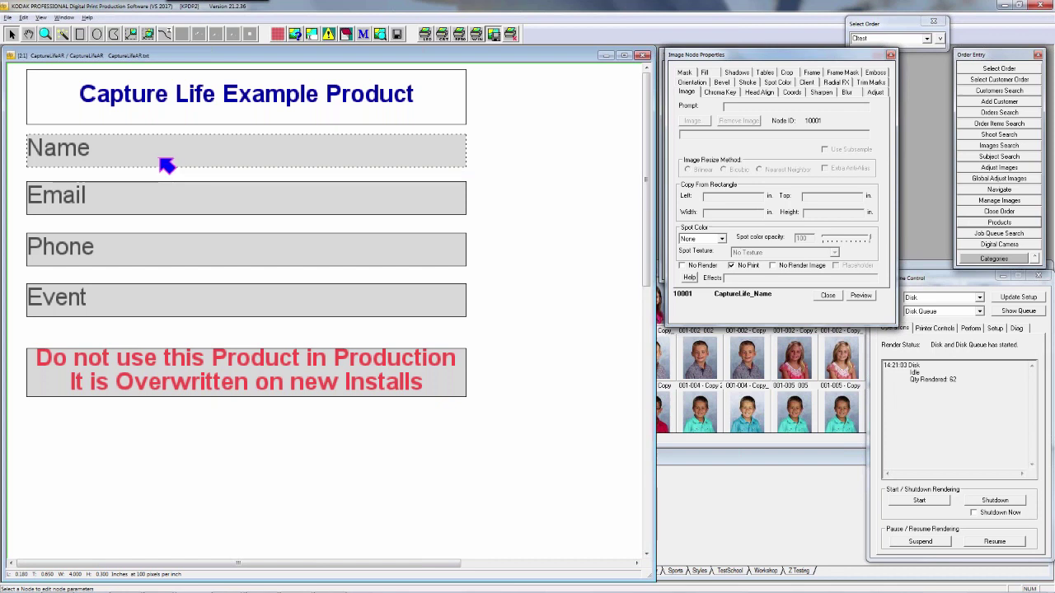
{"action": "right_click", "coordinate": [167, 166]}
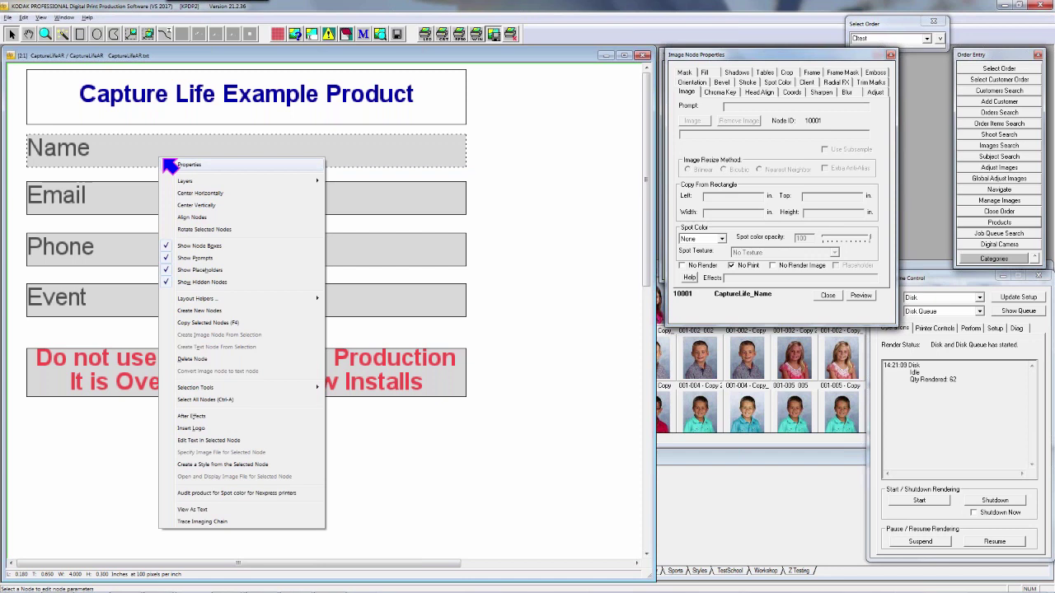
{"action": "left_click", "coordinate": [113, 156]}
{"action": "double_click", "coordinate": [113, 156]}
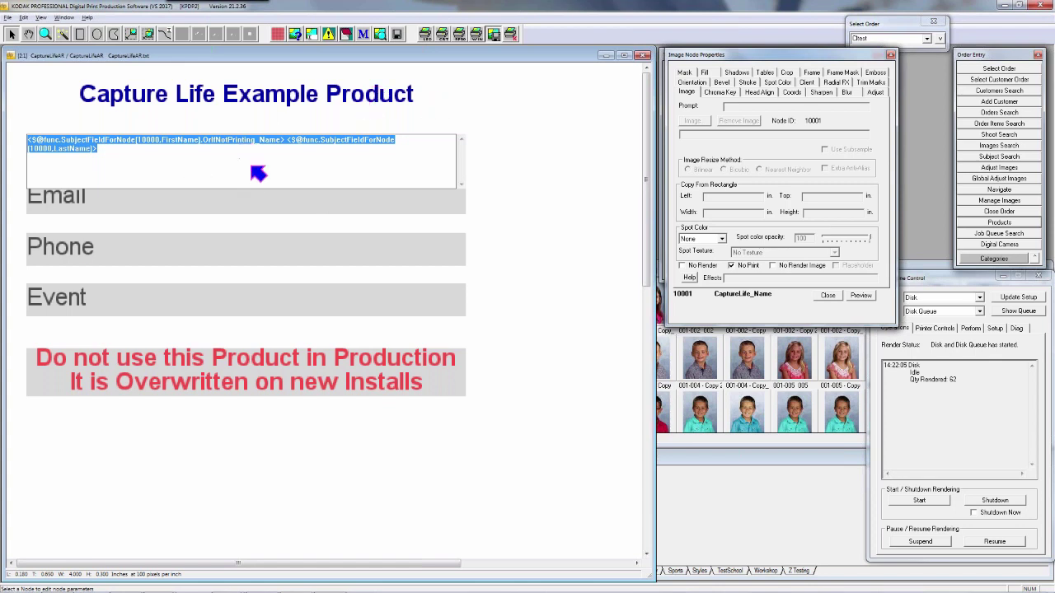
{"action": "left_click", "coordinate": [125, 204]}
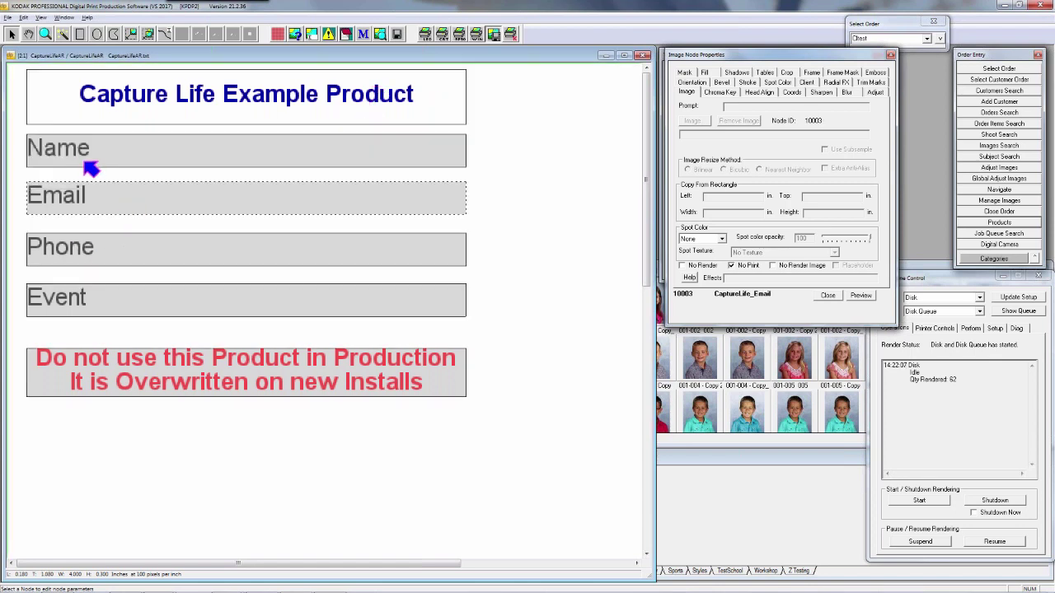
Go through the Name, Email, Phone and Event nodes again and inspect the Event node's text expression.
{"action": "left_click", "coordinate": [86, 161]}
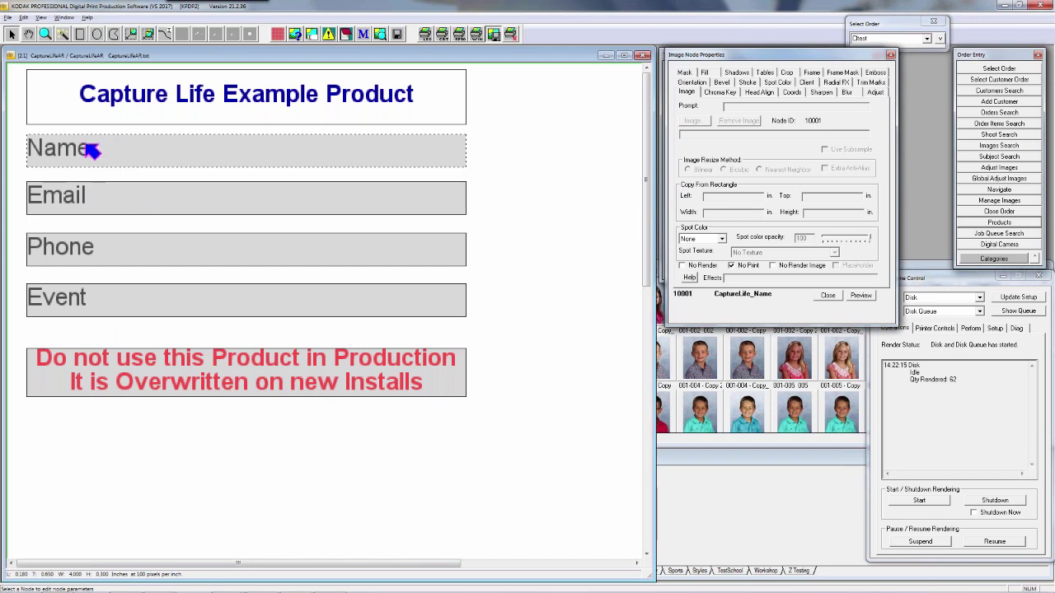
{"action": "left_click", "coordinate": [149, 212]}
{"action": "left_click", "coordinate": [163, 261]}
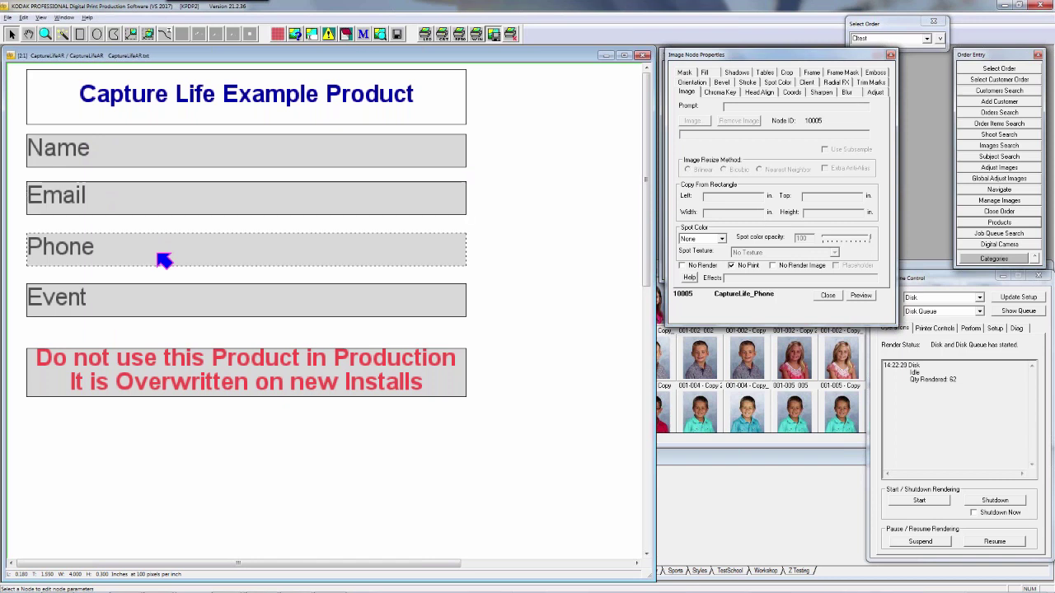
{"action": "left_click", "coordinate": [169, 307]}
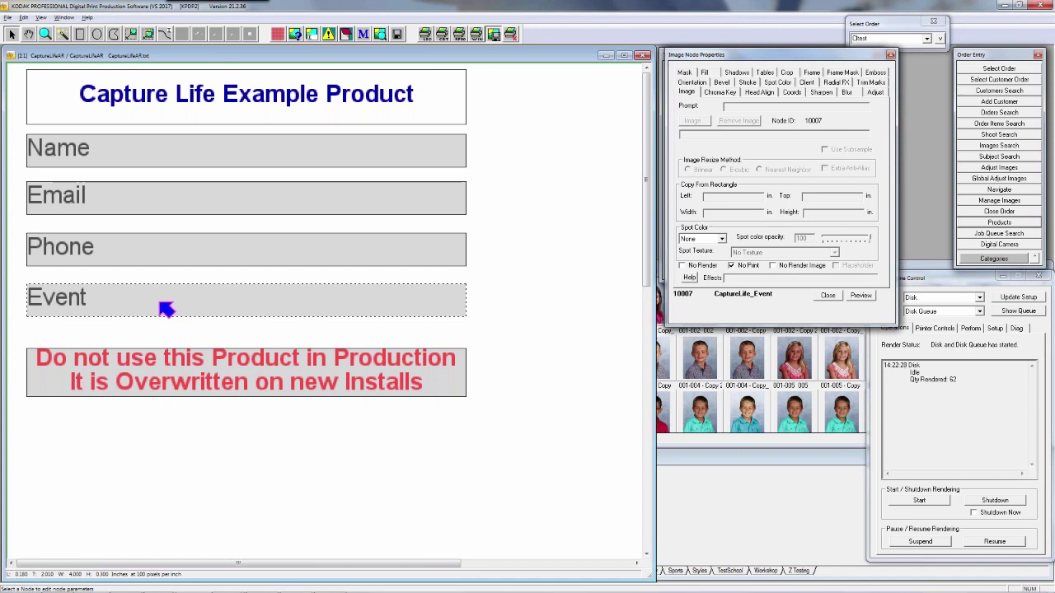
{"action": "double_click", "coordinate": [161, 307]}
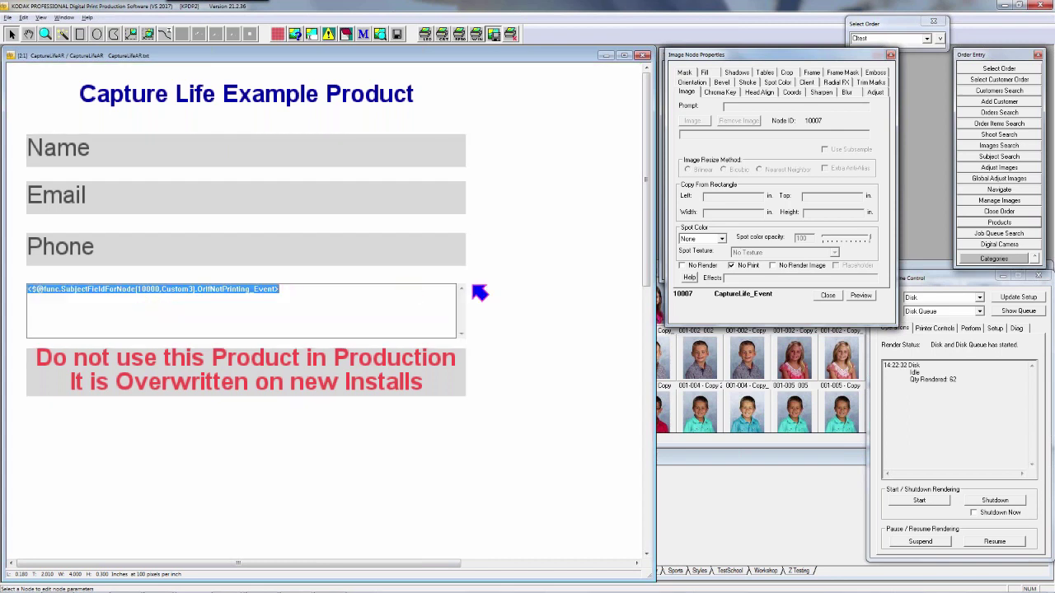
{"action": "left_click", "coordinate": [327, 317]}
Copy the Event node and move the copy below the red warning text, about 3.43 inches from the page top.
{"action": "left_click", "coordinate": [329, 307]}
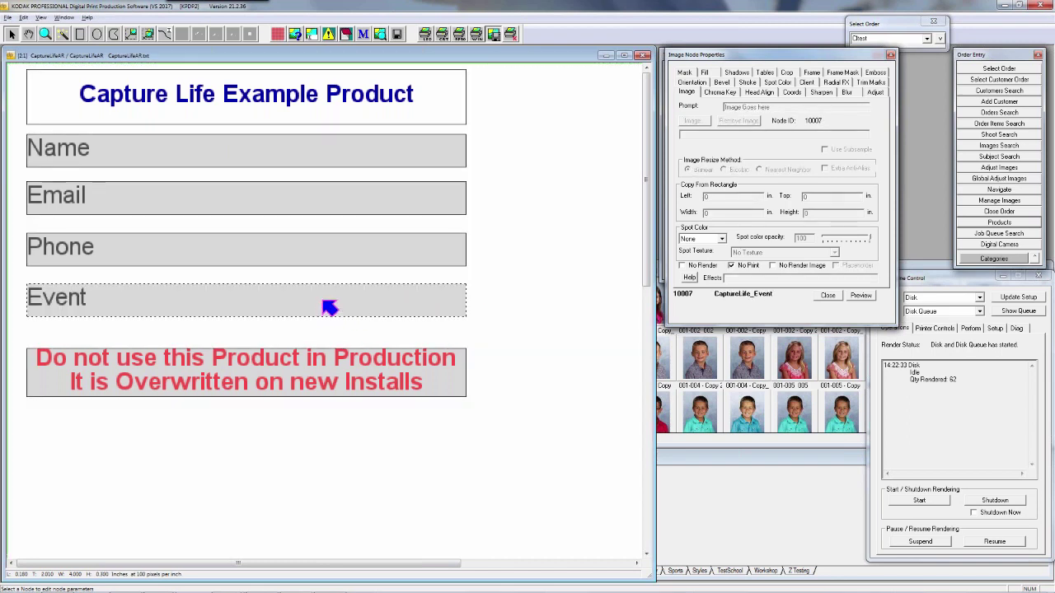
{"action": "right_click", "coordinate": [328, 305]}
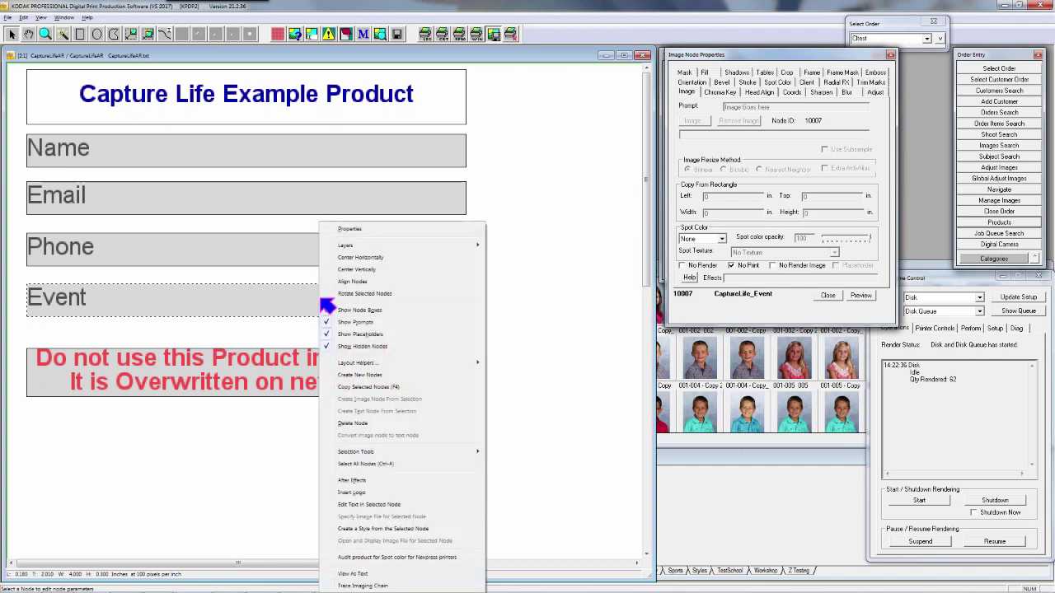
{"action": "left_click", "coordinate": [388, 386]}
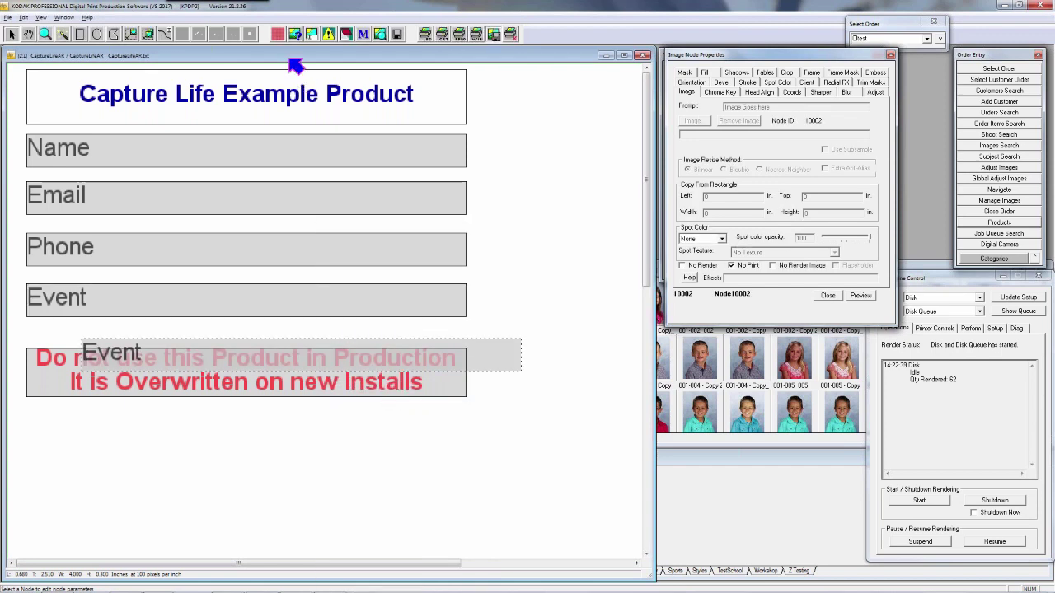
{"action": "left_click", "coordinate": [483, 371]}
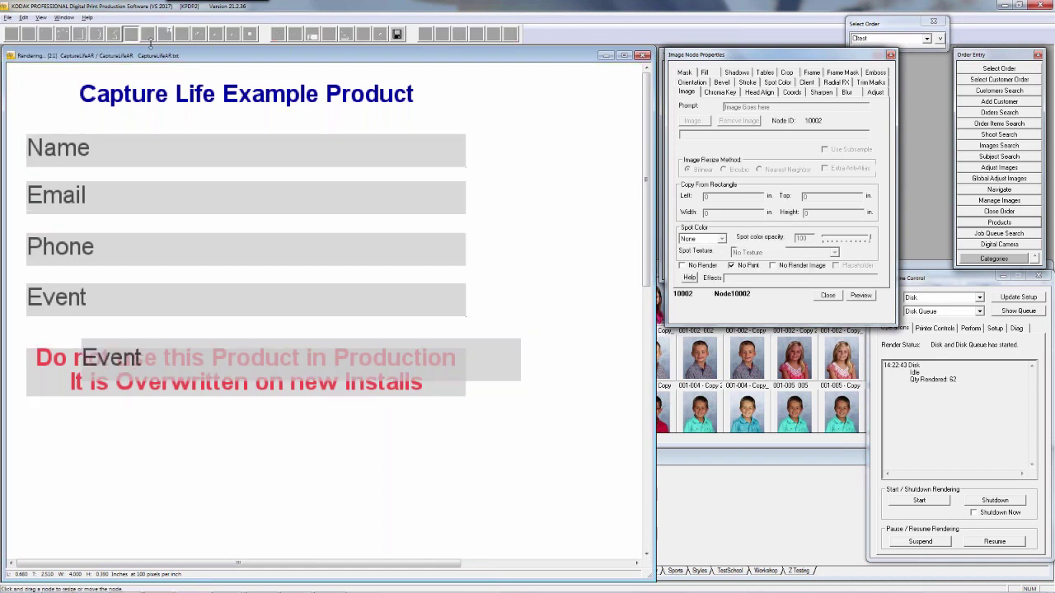
{"action": "left_click_drag", "start_coordinate": [489, 361], "coordinate": [463, 462]}
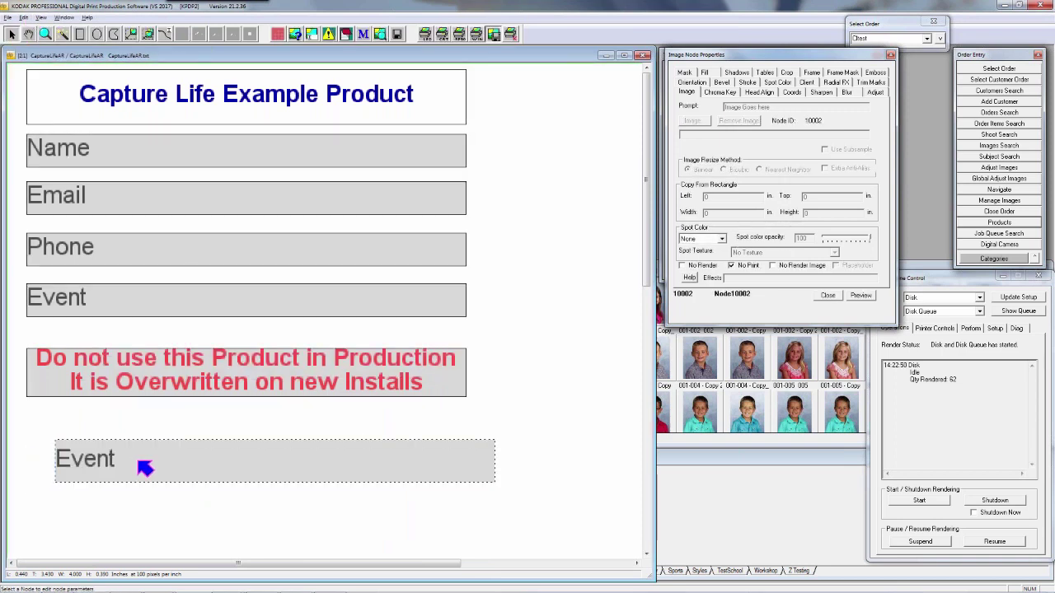
Assign the CaptureLife RequirePhoneOrEmail node name to the copied Event node and set its text to 1.
{"action": "double_click", "coordinate": [147, 473]}
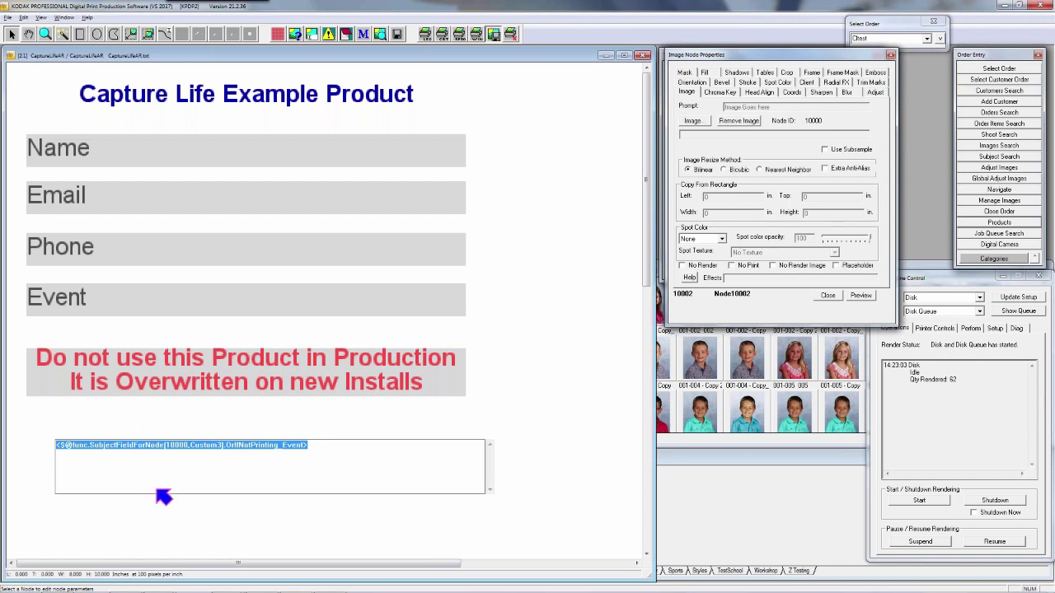
{"action": "left_click", "coordinate": [164, 478]}
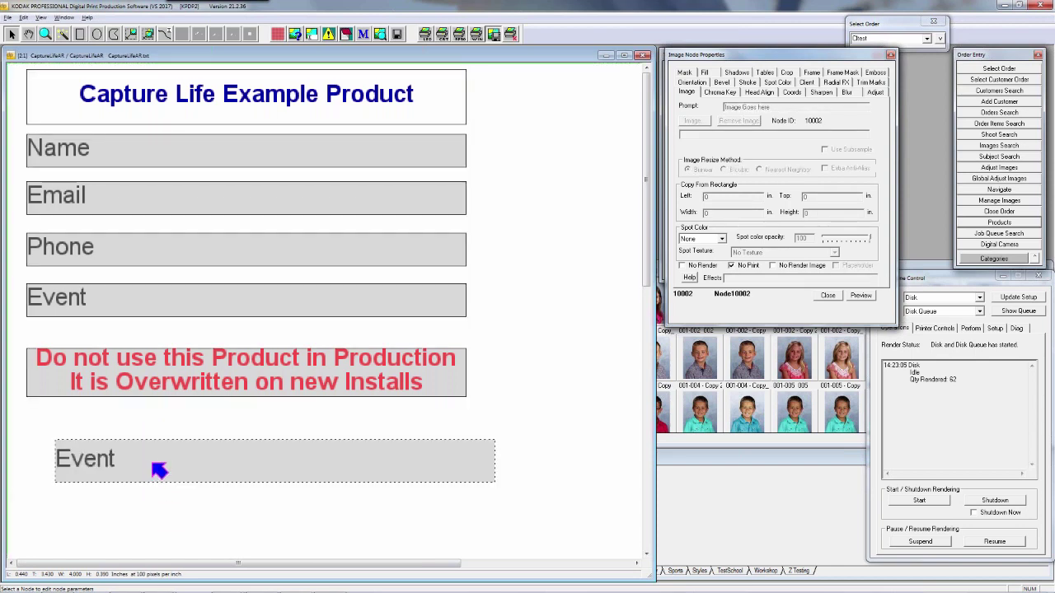
{"action": "double_click", "coordinate": [159, 471]}
{"action": "right_click", "coordinate": [159, 471]}
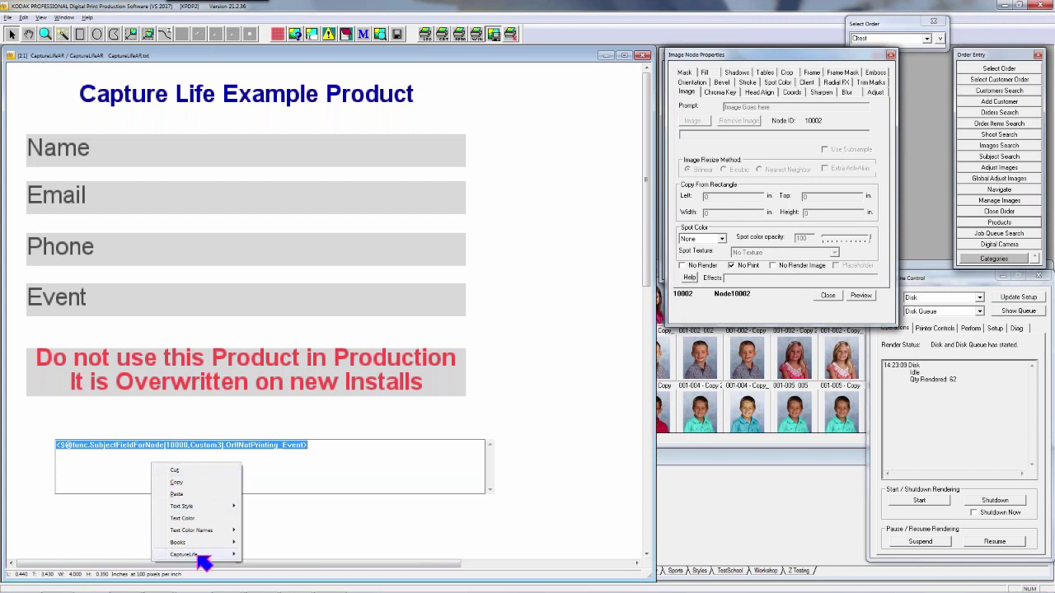
{"action": "mouse_move", "coordinate": [212, 558]}
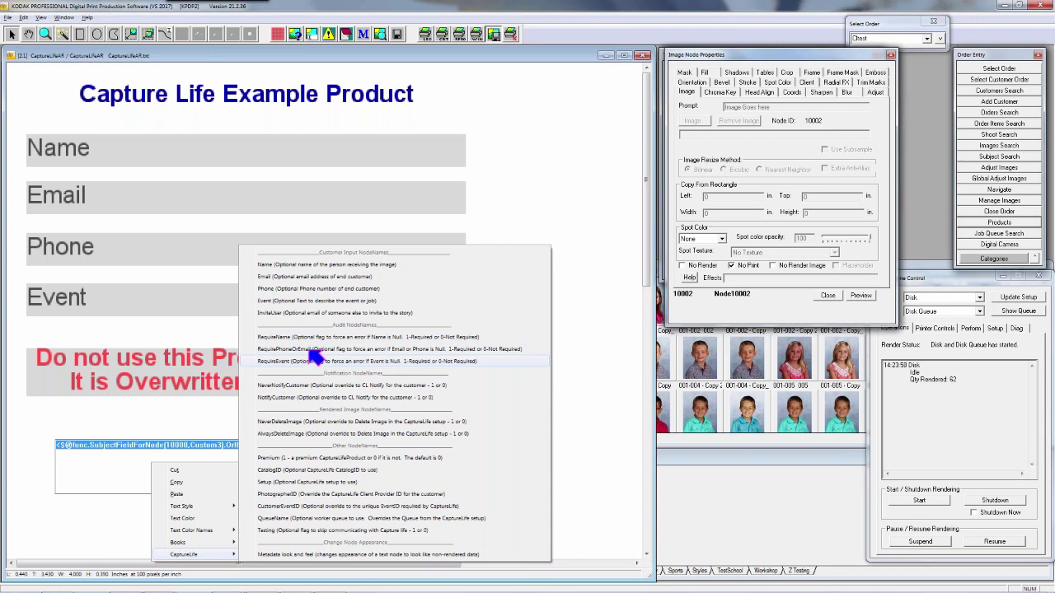
{"action": "left_click", "coordinate": [302, 348]}
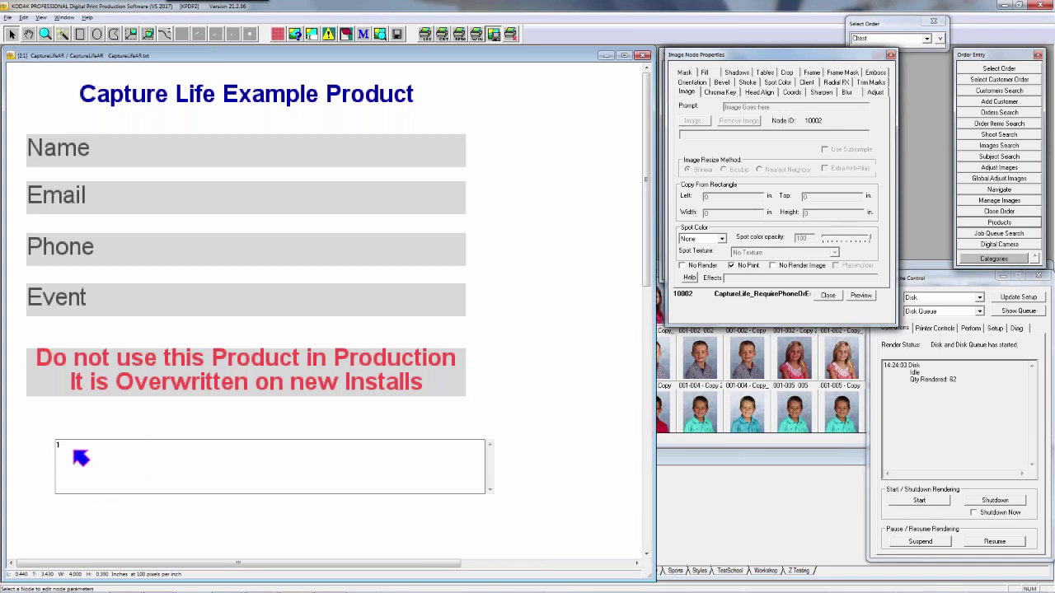
Close Image Node Properties and finish editing the RequirePhoneOrEmail node with its text kept as 1.
{"action": "left_click", "coordinate": [405, 94]}
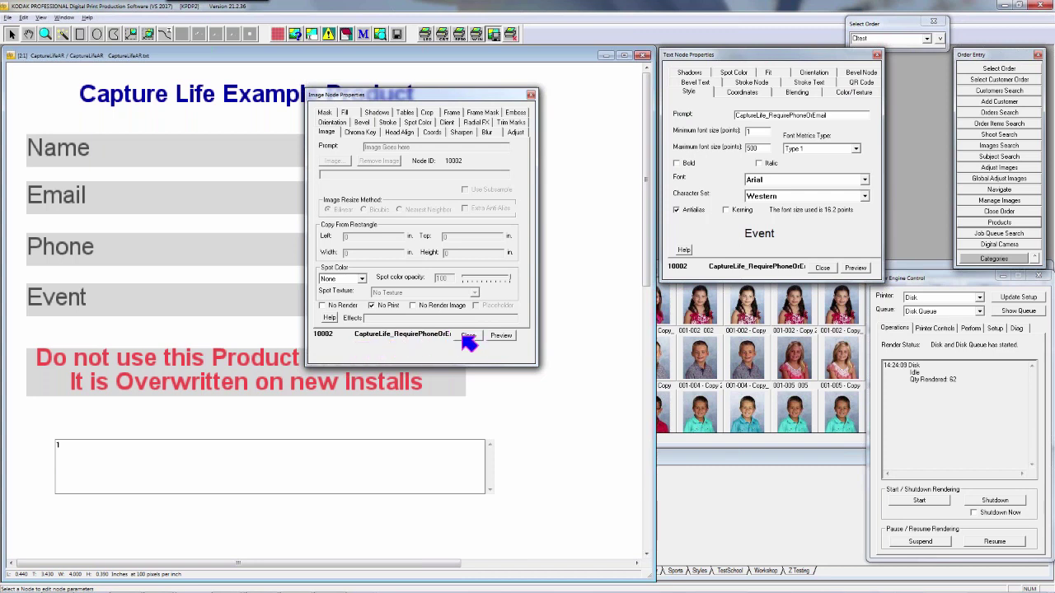
{"action": "double_click", "coordinate": [54, 446]}
{"action": "mouse_move", "coordinate": [82, 253]}
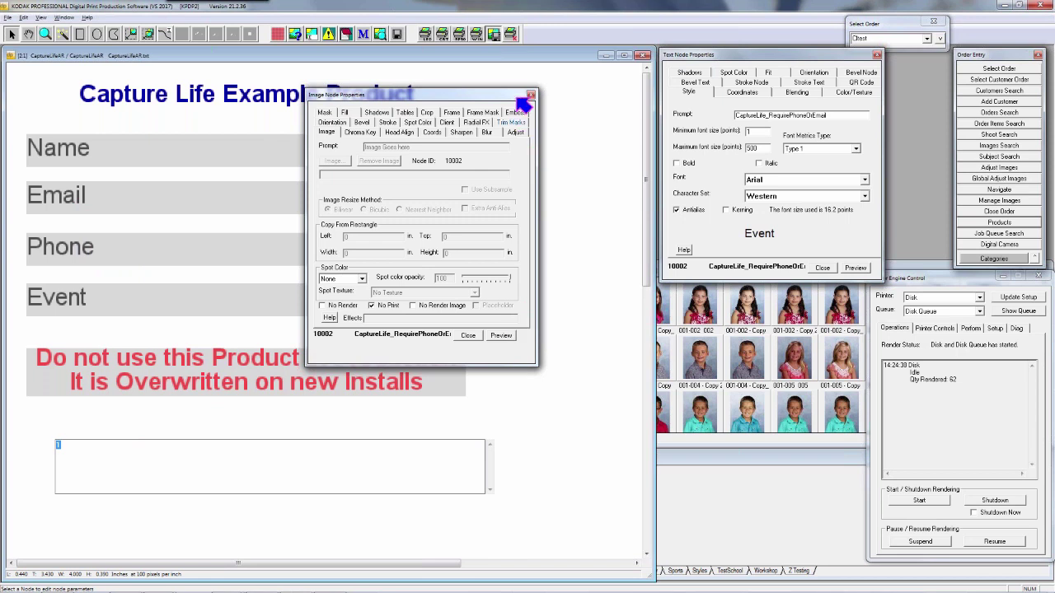
{"action": "left_click", "coordinate": [531, 95]}
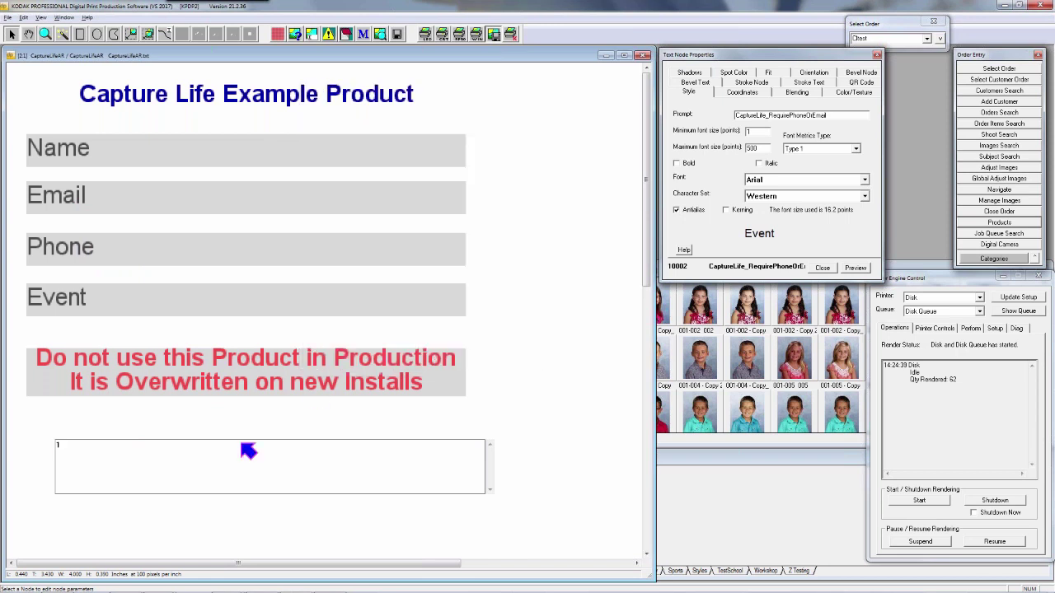
{"action": "right_click", "coordinate": [202, 460]}
{"action": "left_click", "coordinate": [152, 491]}
{"action": "key", "text": "Return"}
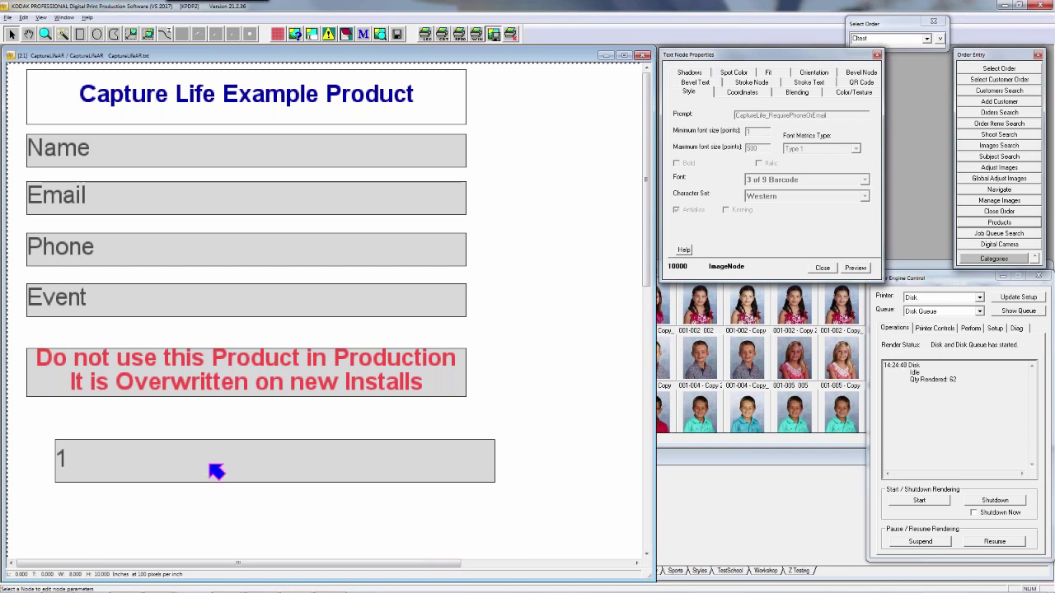
Review the CaptureLife node name options for the RequirePhoneOrEmail node without choosing one.
{"action": "double_click", "coordinate": [211, 472]}
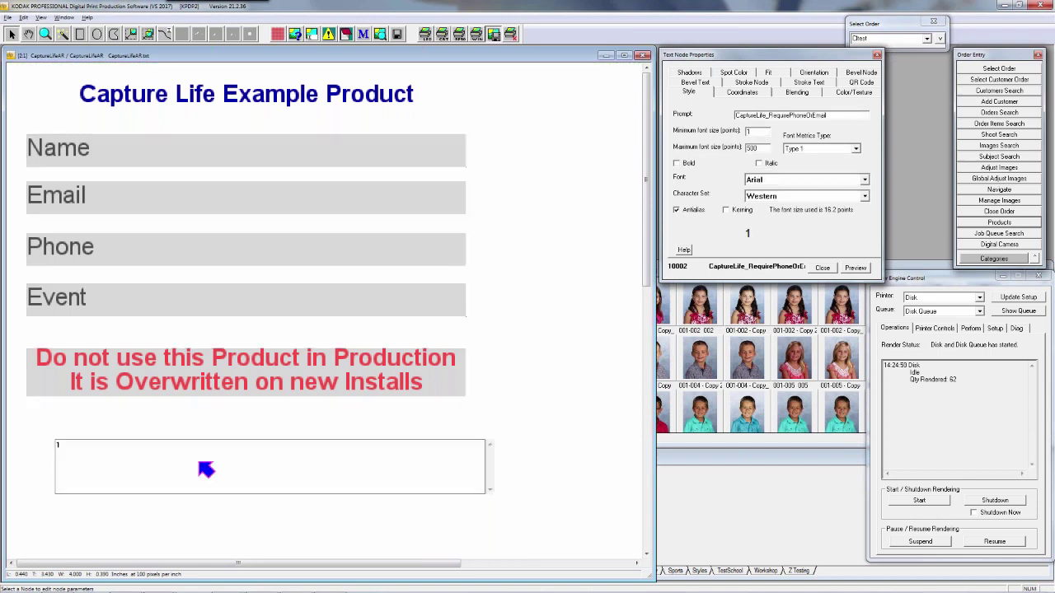
{"action": "right_click", "coordinate": [201, 464]}
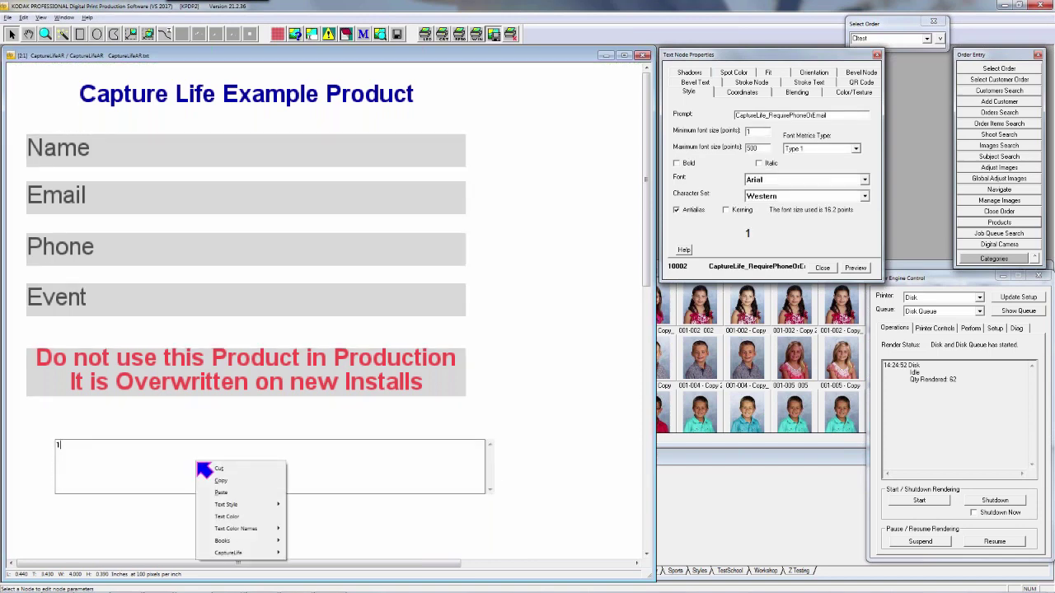
{"action": "mouse_move", "coordinate": [265, 554]}
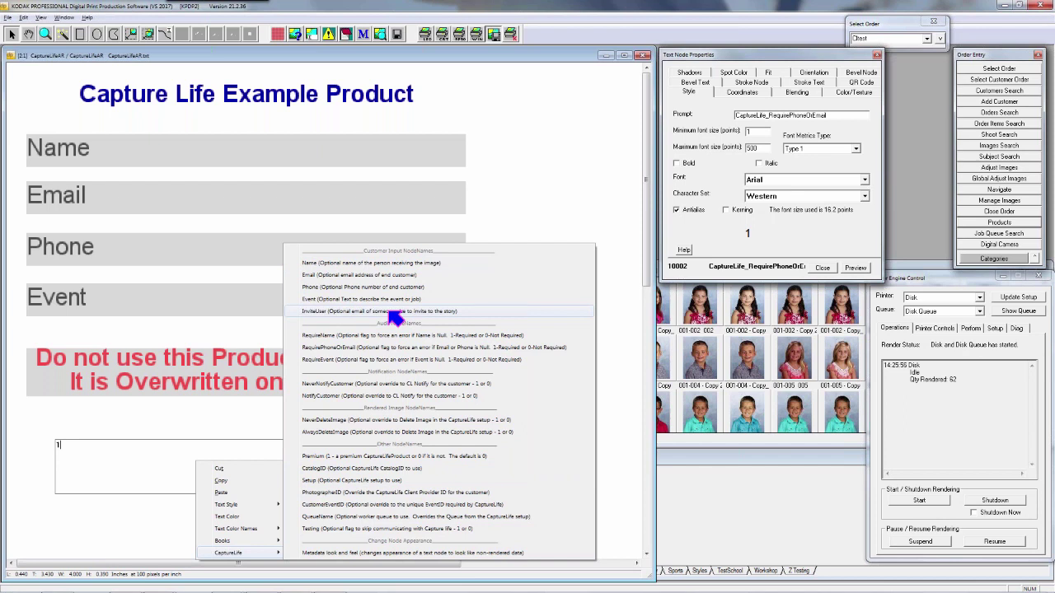
{"action": "left_click", "coordinate": [228, 160]}
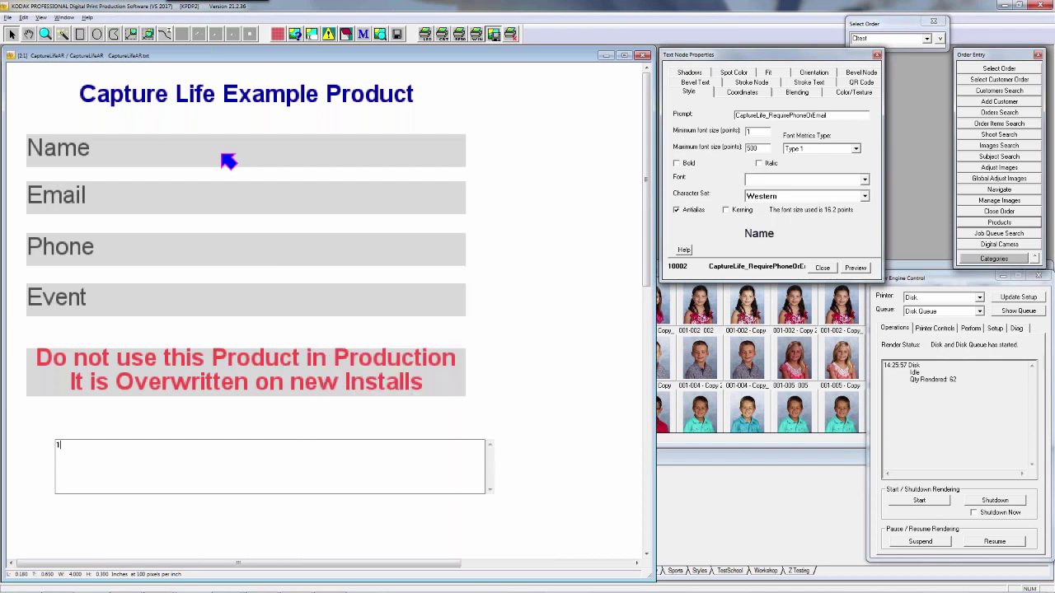
Go through the Name, Email, Phone and Event nodes to check their prompts, node names and field expressions.
{"action": "double_click", "coordinate": [229, 161]}
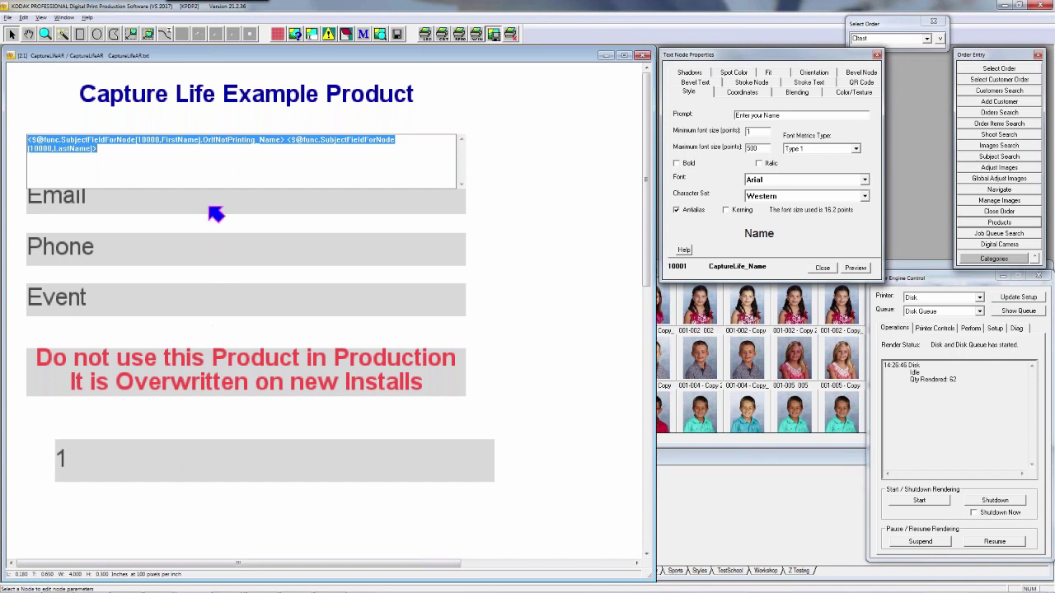
{"action": "left_click", "coordinate": [213, 206]}
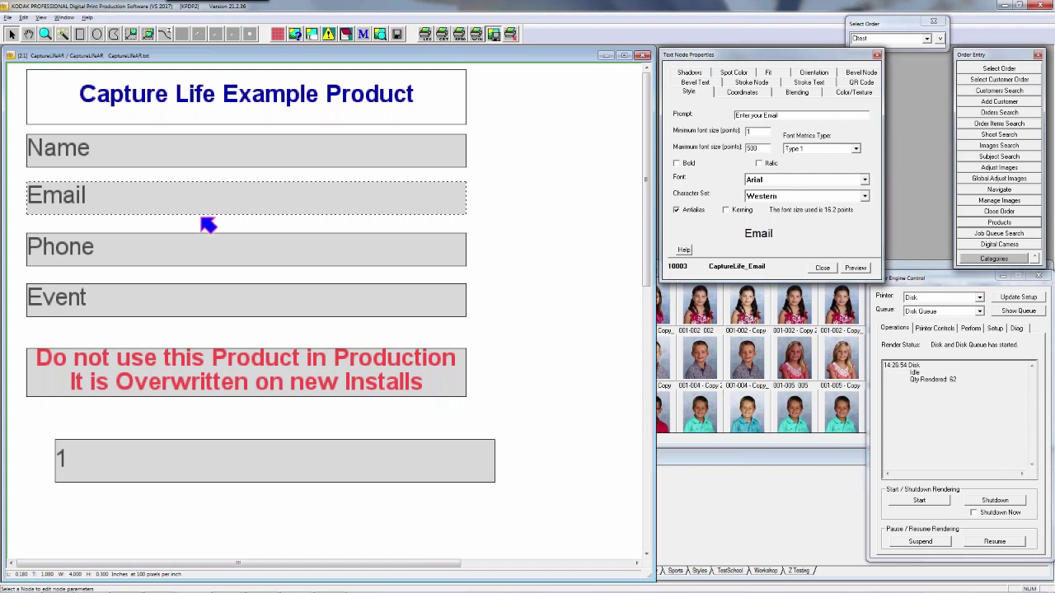
{"action": "double_click", "coordinate": [208, 249]}
{"action": "double_click", "coordinate": [219, 310]}
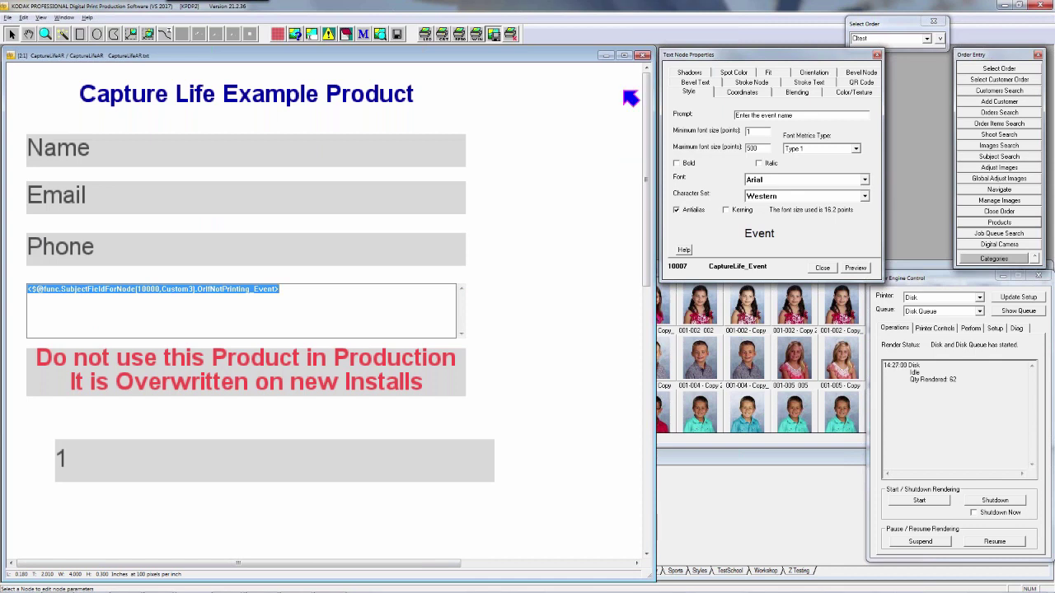
Close the CaptureLifeAR product layout without saving the changes.
{"action": "left_click_drag", "start_coordinate": [572, 57], "coordinate": [558, 108]}
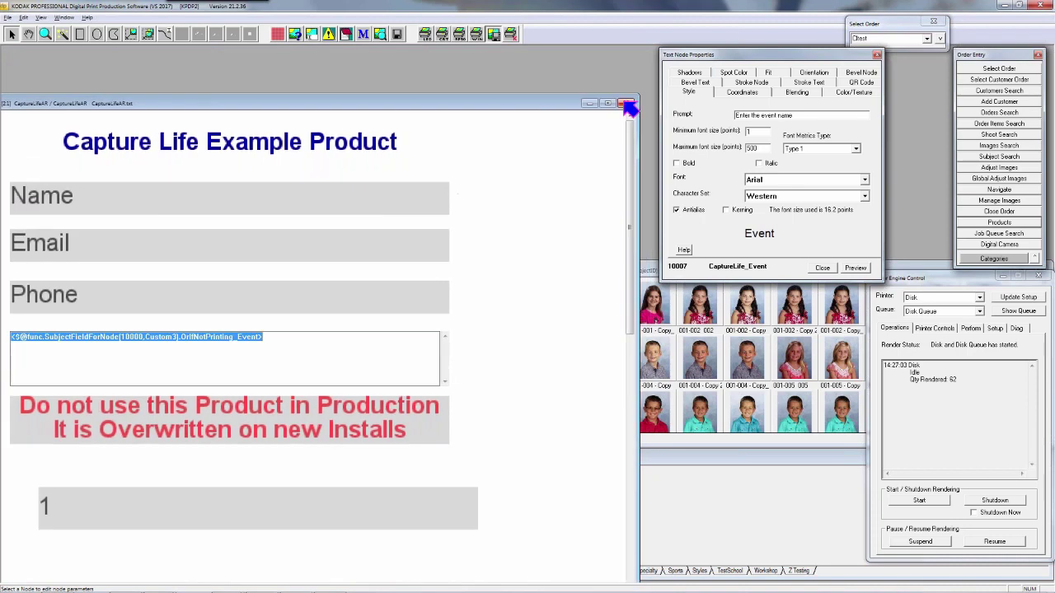
{"action": "left_click", "coordinate": [628, 108]}
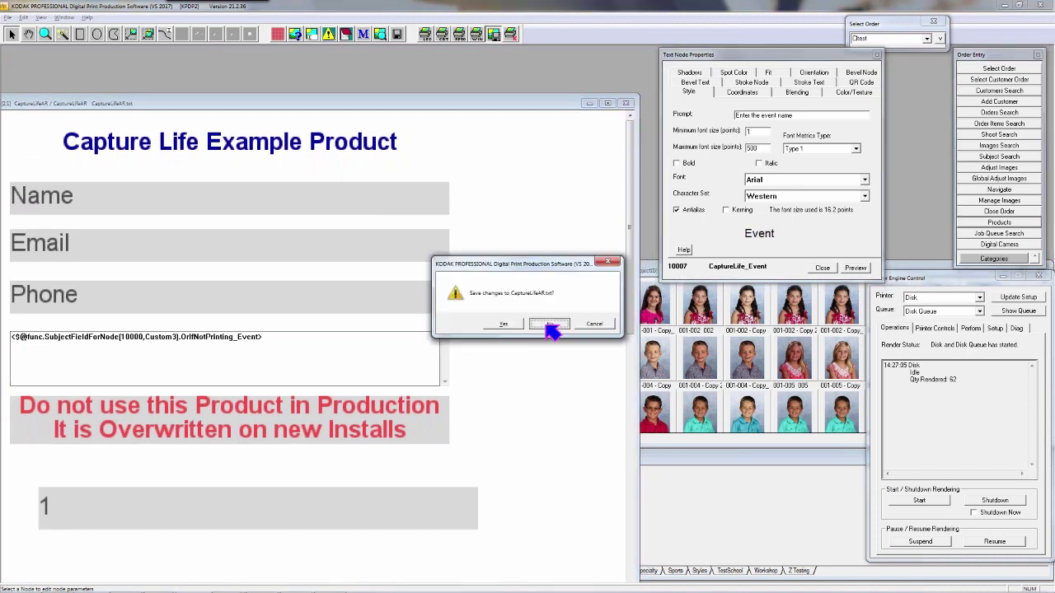
{"action": "left_click", "coordinate": [549, 327]}
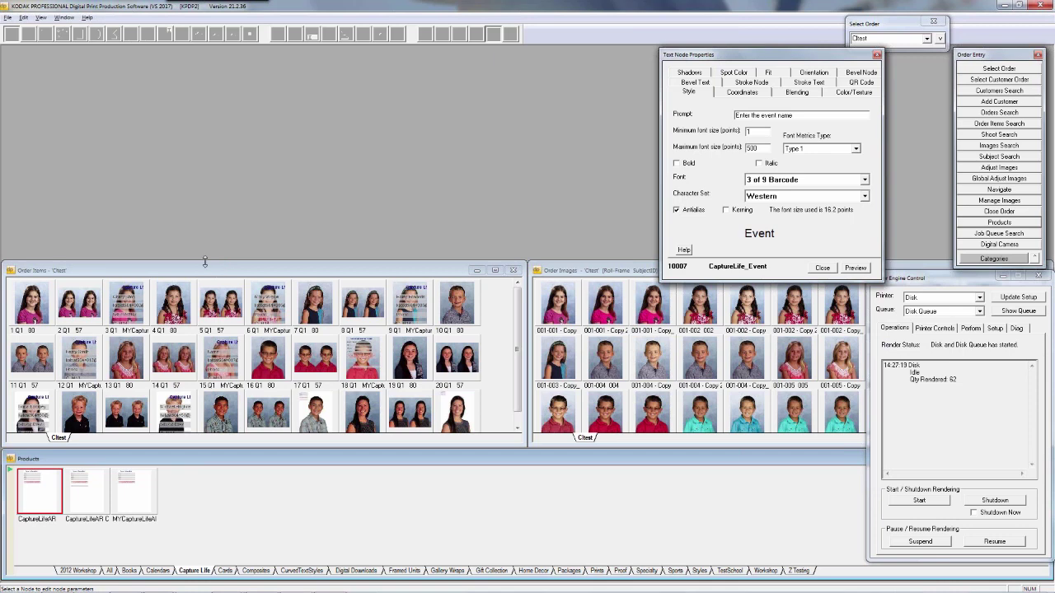
Enlarge the Order Items window, display the Packages products, and list the order's items in the CaptureLife workflow.
{"action": "left_click_drag", "start_coordinate": [204, 262], "coordinate": [207, 125]}
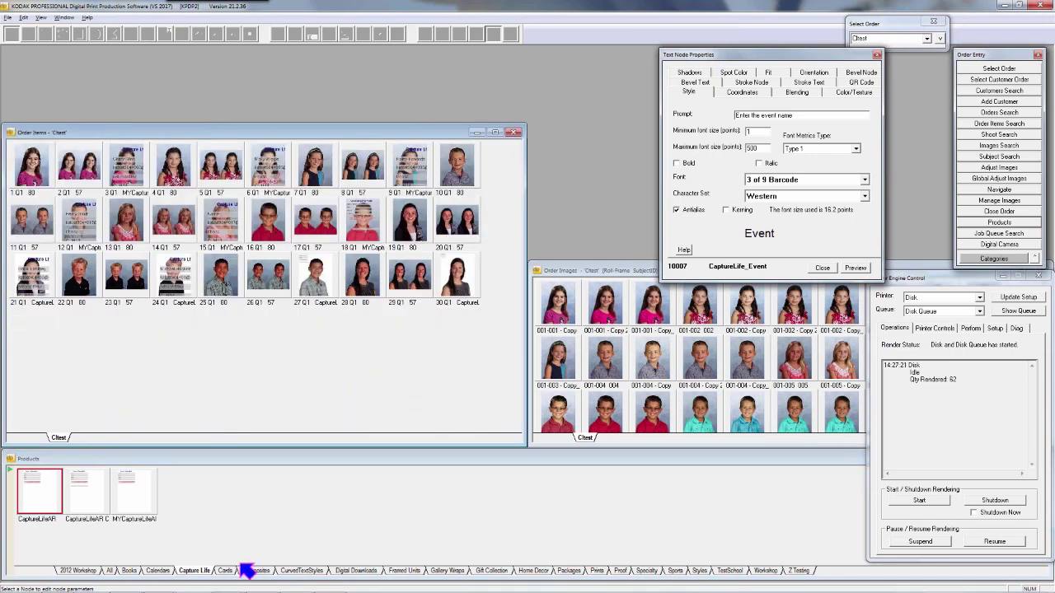
{"action": "left_click", "coordinate": [577, 572]}
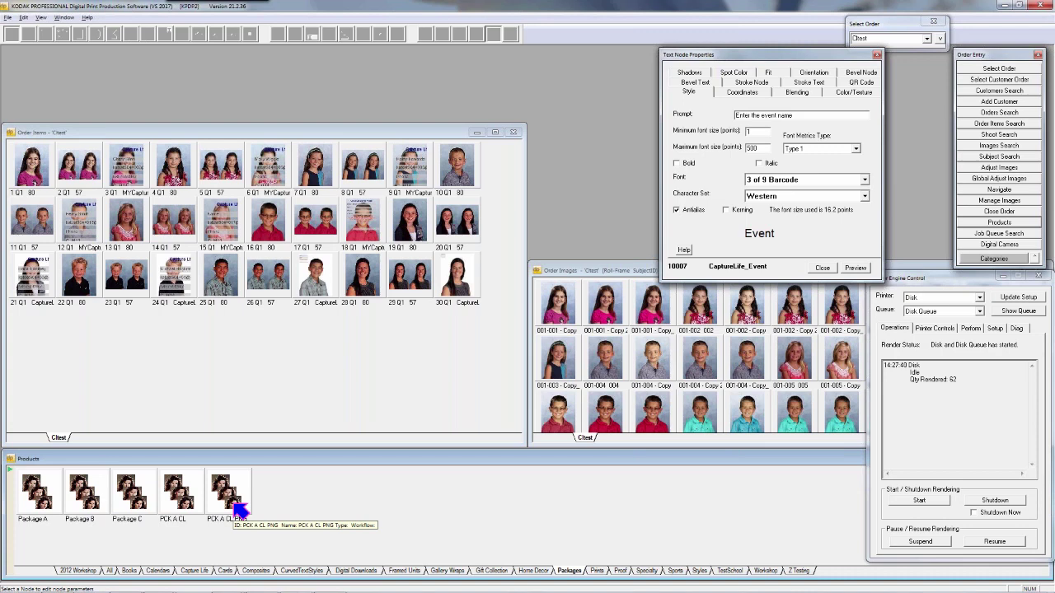
{"action": "right_click", "coordinate": [489, 356]}
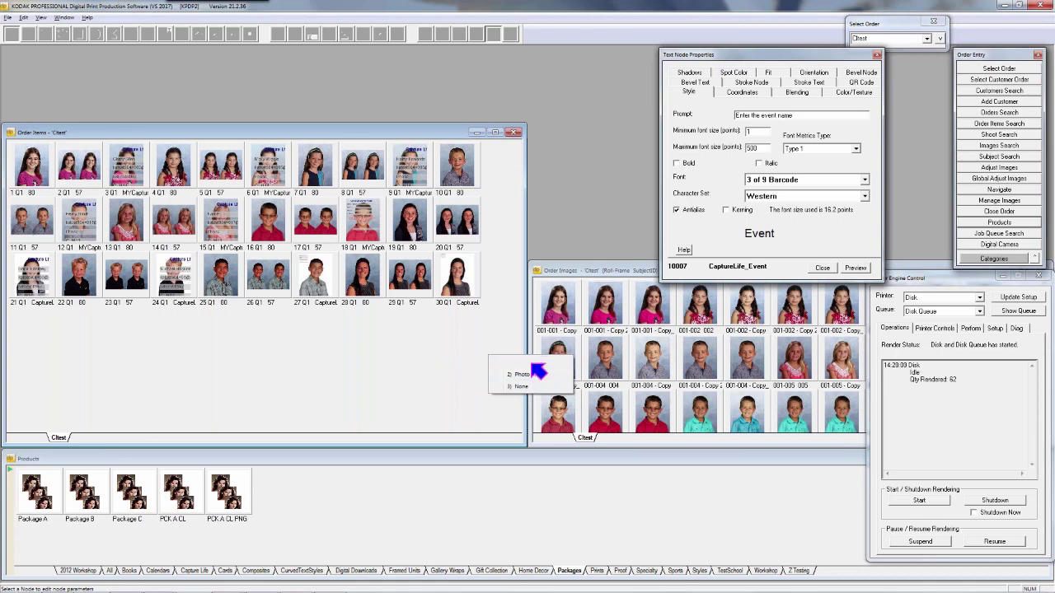
{"action": "left_click", "coordinate": [529, 364]}
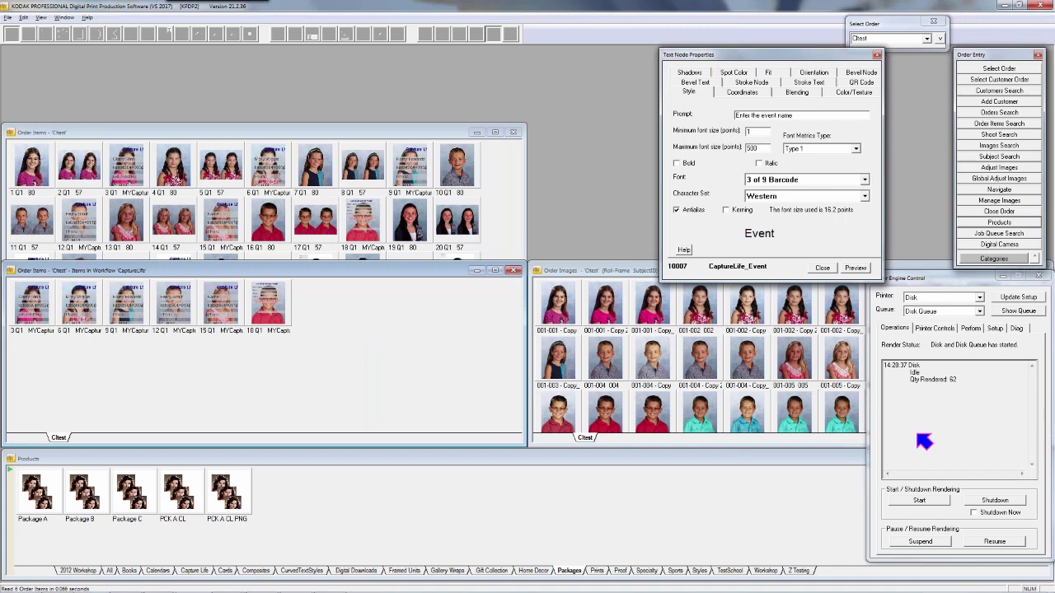
{"action": "left_click", "coordinate": [1019, 451]}
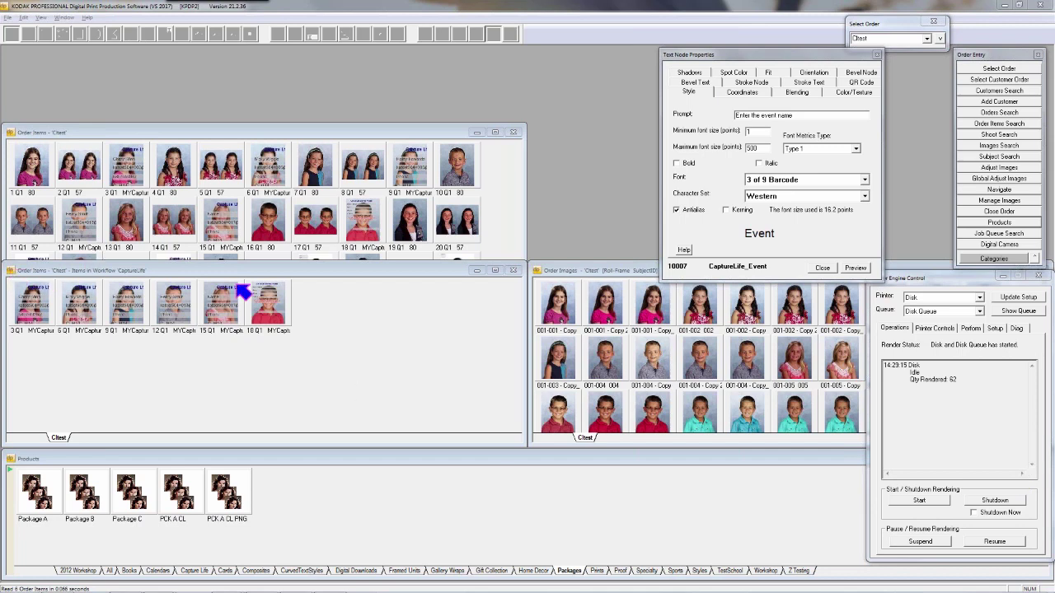
Open order item 18 from the CaptureLife workflow, inspect its Event node's text expression, and close it without saving.
{"action": "double_click", "coordinate": [275, 320]}
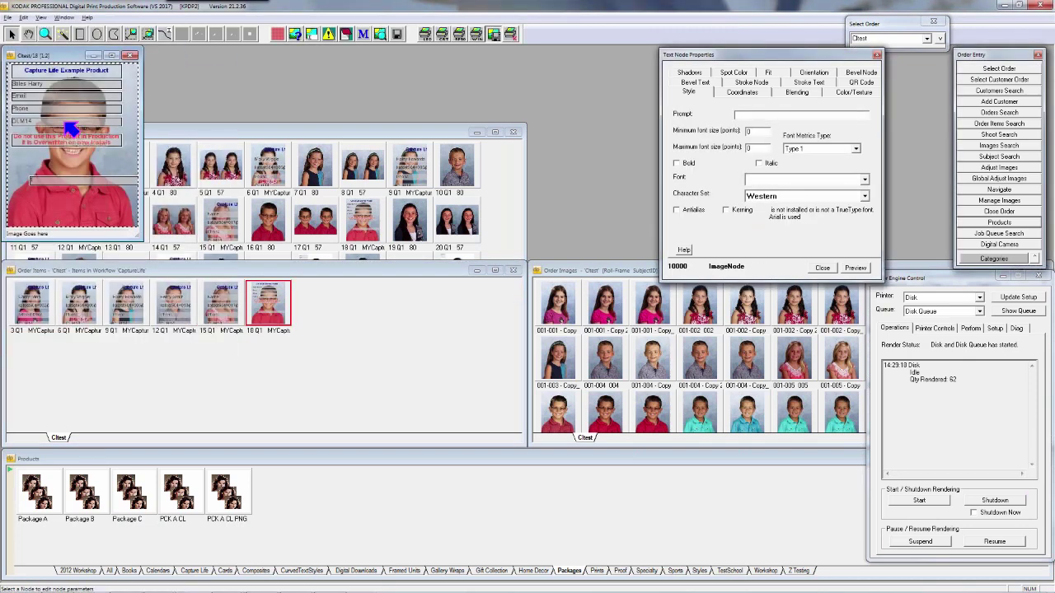
{"action": "left_click", "coordinate": [74, 146]}
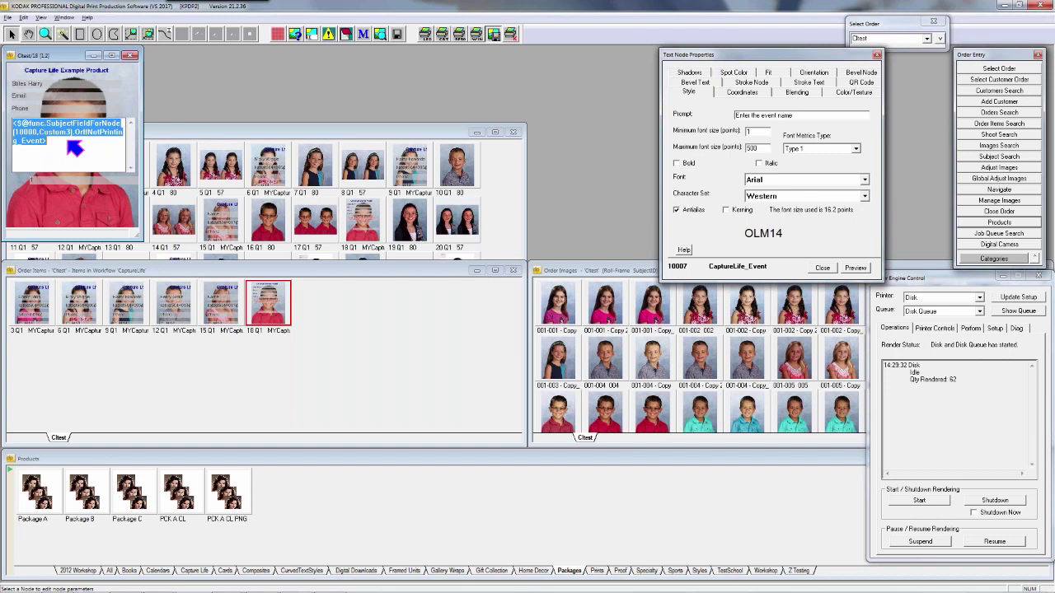
{"action": "left_click", "coordinate": [131, 58]}
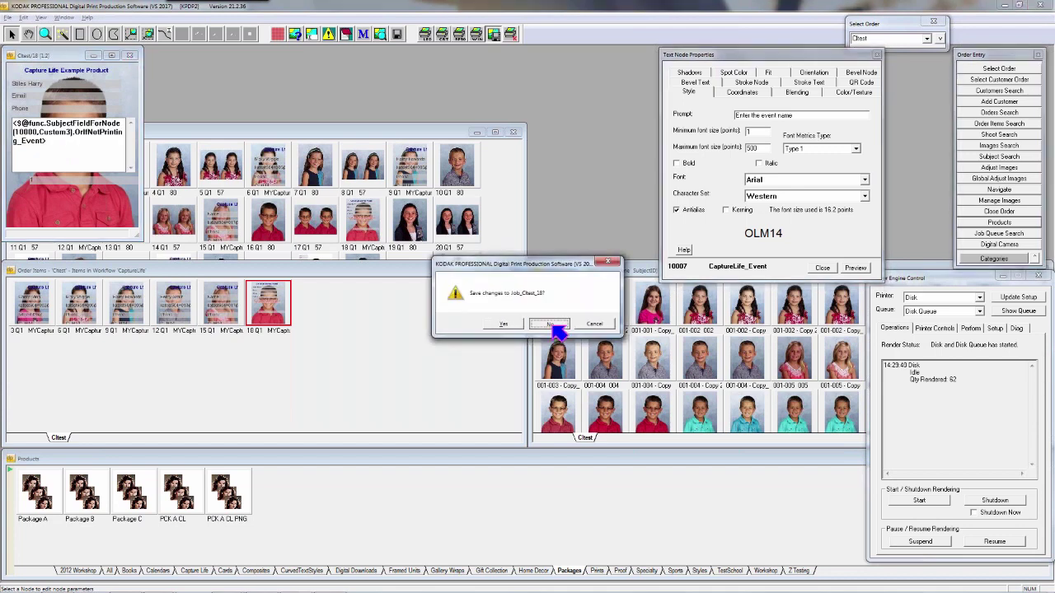
{"action": "left_click", "coordinate": [555, 326]}
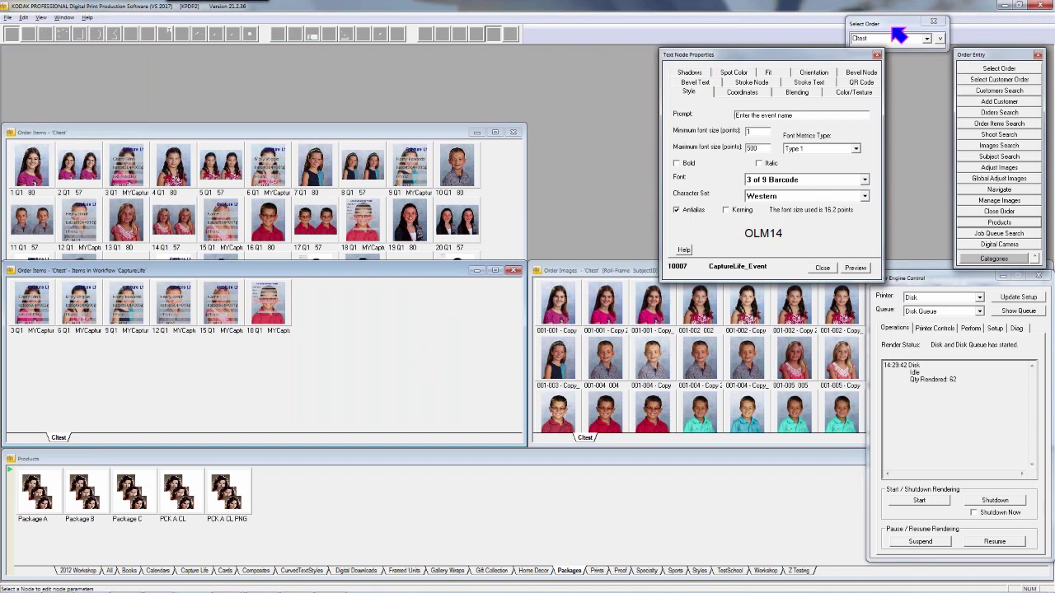
Move Text Node Properties clear of the other windows and close it.
{"action": "left_click_drag", "start_coordinate": [821, 57], "coordinate": [522, 57]}
{"action": "left_click", "coordinate": [577, 56]}
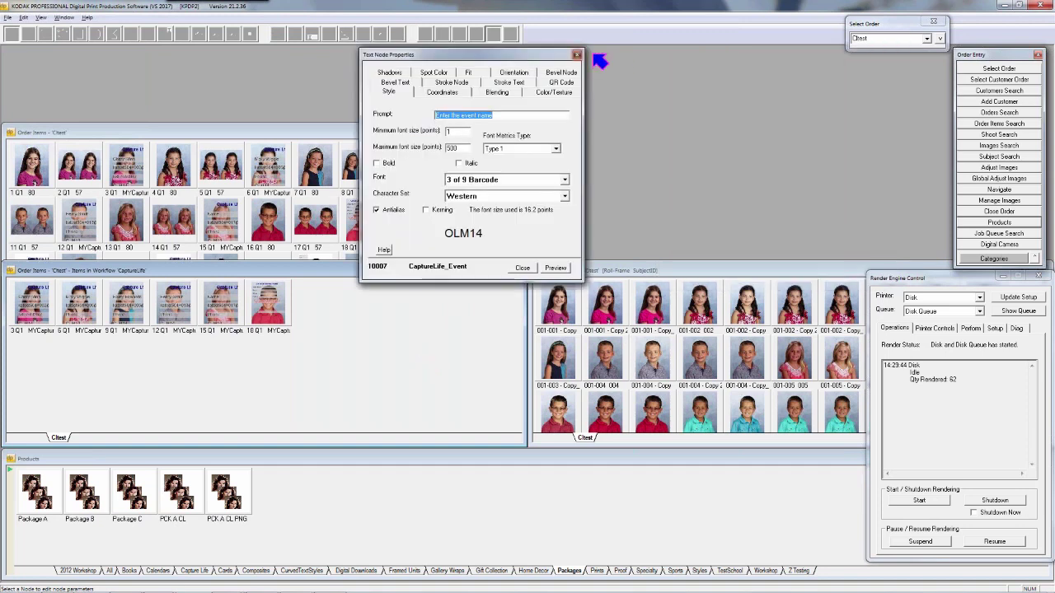
{"action": "left_click", "coordinate": [970, 128]}
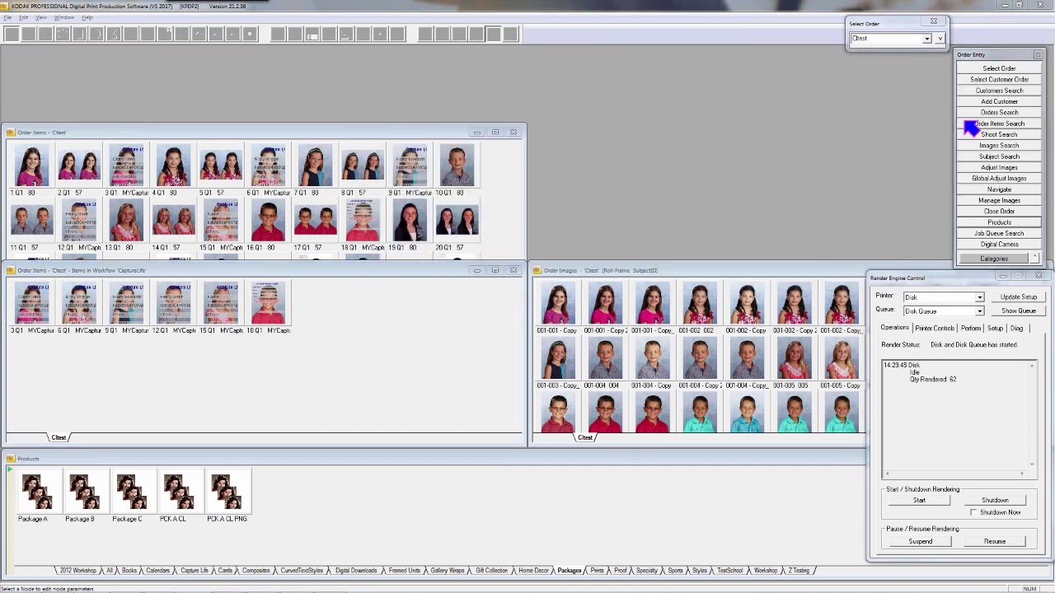
Open CaptureLife Setups from the Export tasks, with the Select Order and Export palettes moved aside.
{"action": "left_click", "coordinate": [998, 258]}
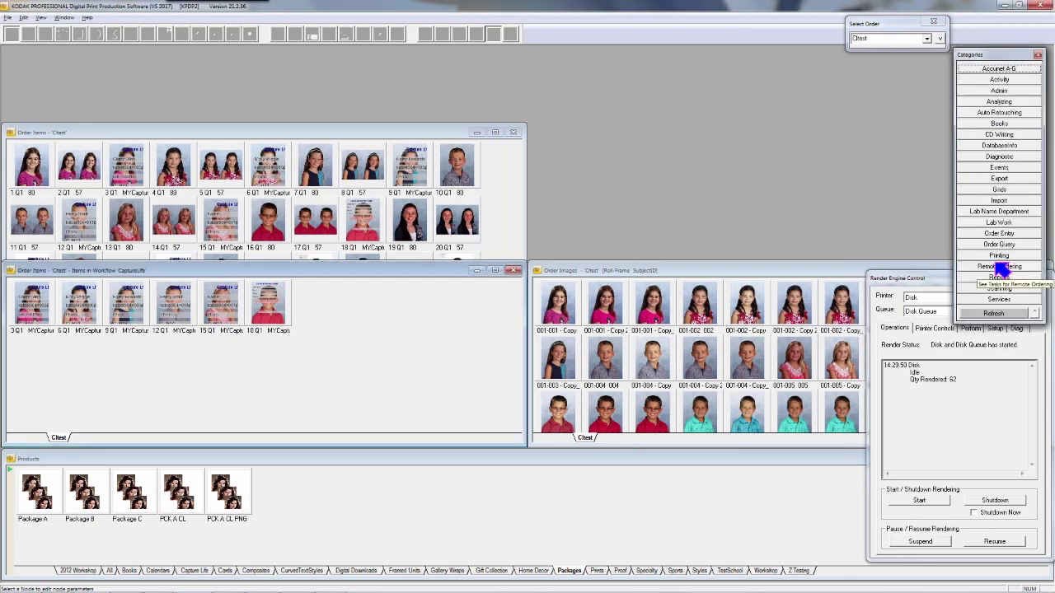
{"action": "left_click", "coordinate": [1016, 180]}
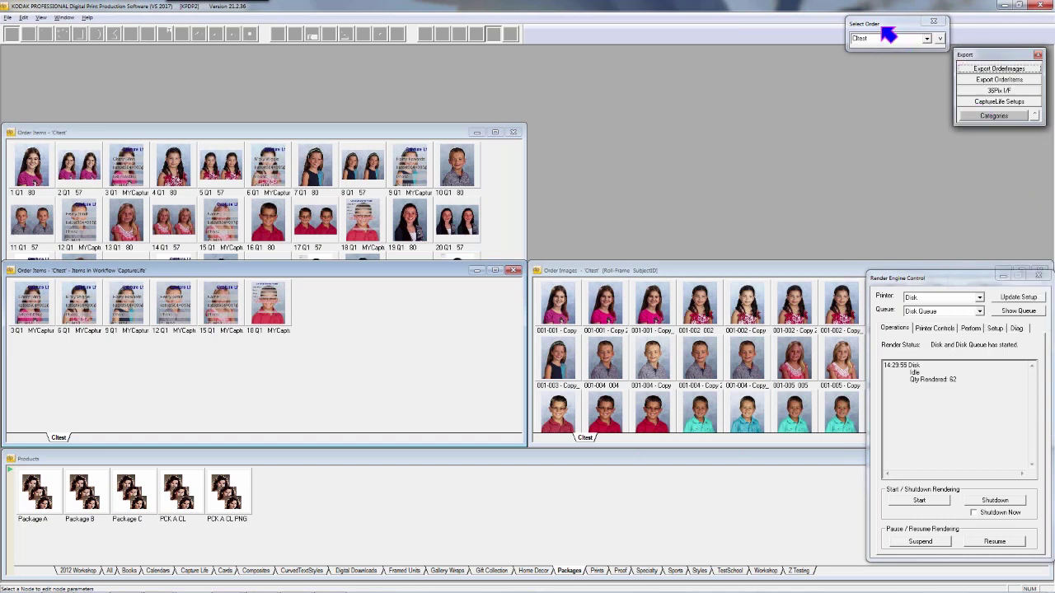
{"action": "left_click_drag", "start_coordinate": [889, 35], "coordinate": [805, 35]}
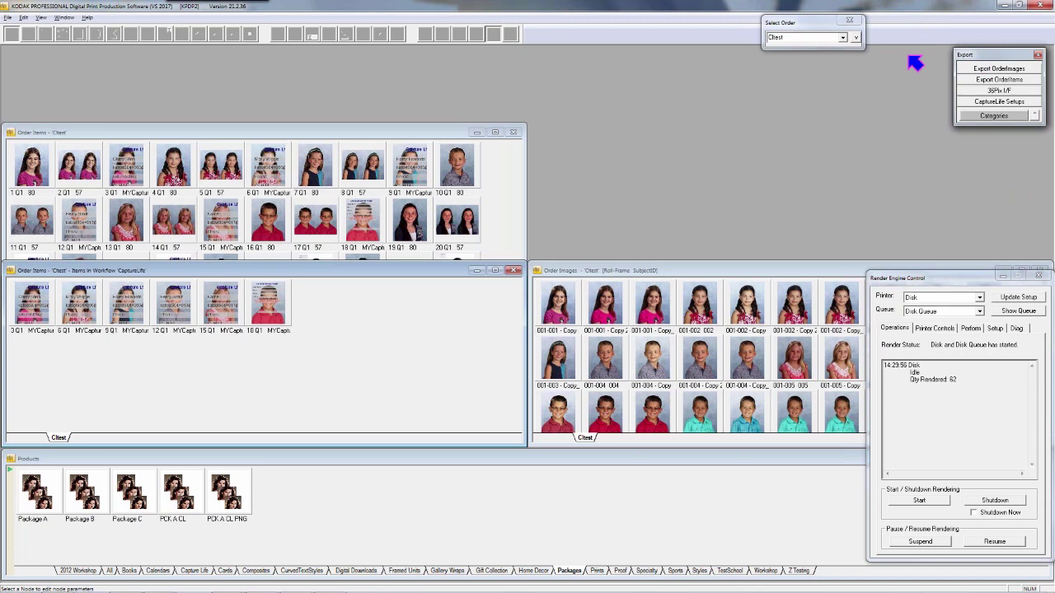
{"action": "left_click_drag", "start_coordinate": [981, 55], "coordinate": [914, 53]}
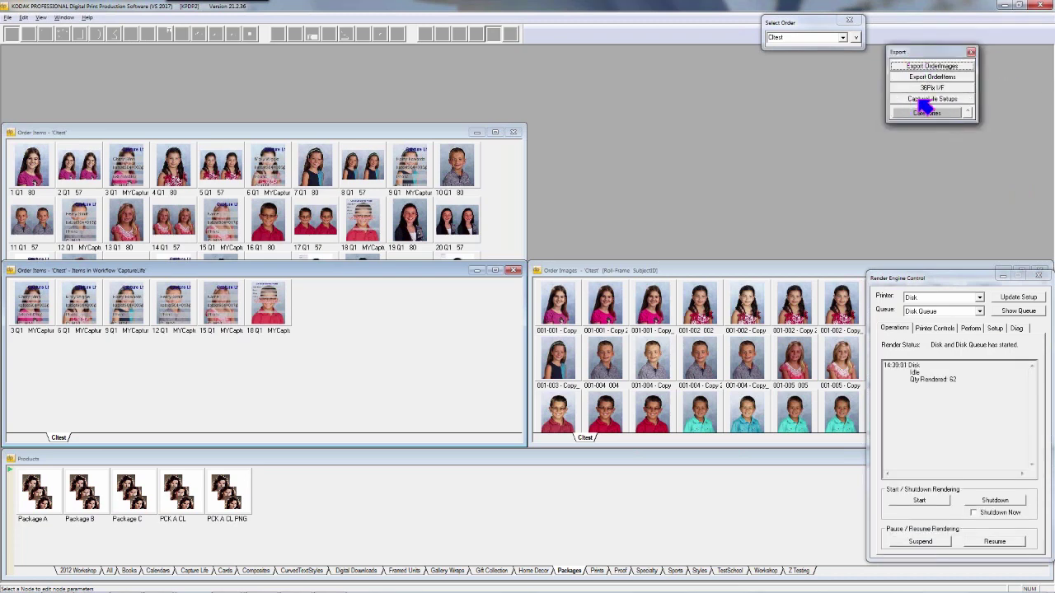
{"action": "left_click", "coordinate": [956, 99]}
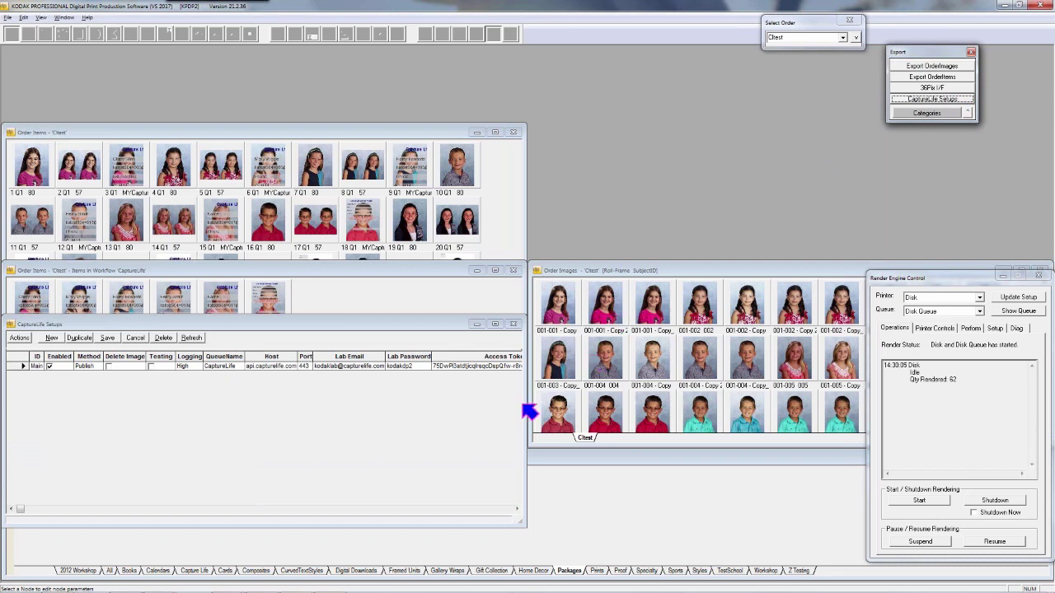
Widen the CaptureLife Setups window and add a new setup row that is enabled and uses the Publish method.
{"action": "left_click_drag", "start_coordinate": [525, 404], "coordinate": [722, 412]}
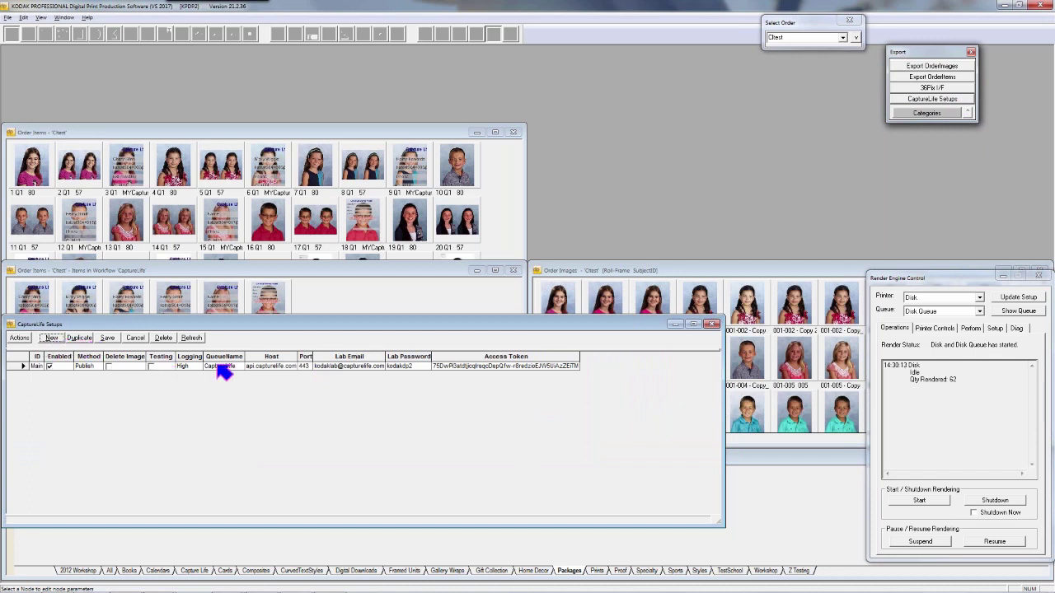
{"action": "left_click", "coordinate": [58, 339]}
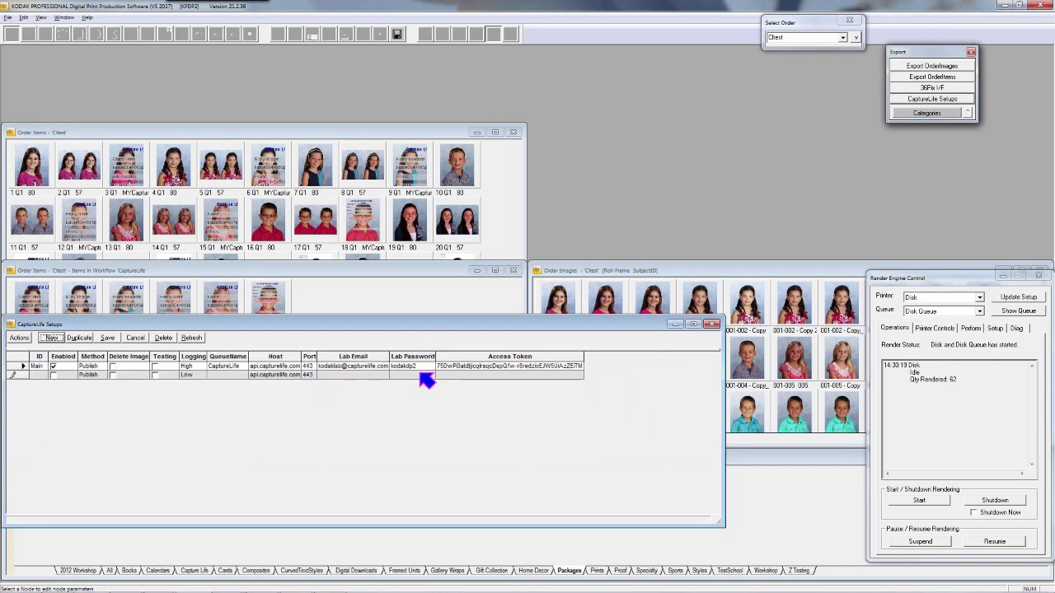
{"action": "left_click", "coordinate": [33, 375]}
{"action": "left_click", "coordinate": [54, 376]}
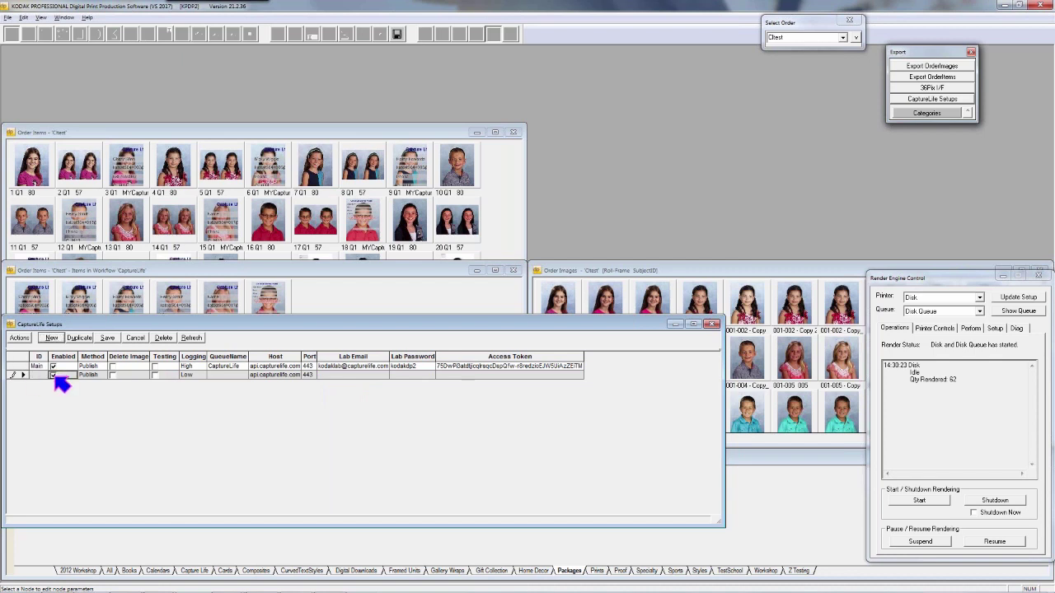
{"action": "left_click", "coordinate": [104, 376]}
{"action": "left_click", "coordinate": [102, 376]}
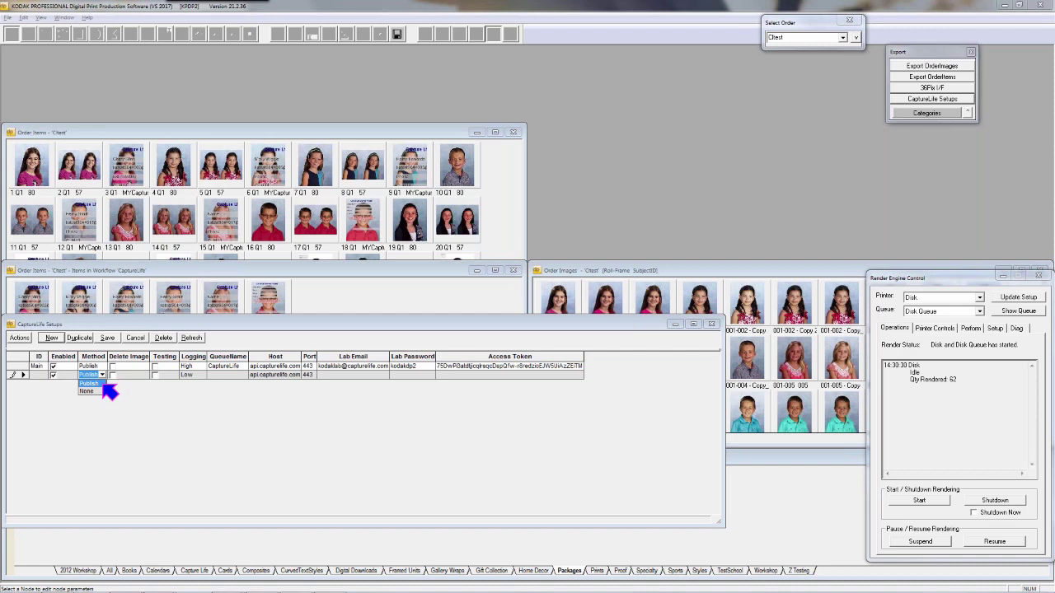
{"action": "left_click", "coordinate": [105, 385]}
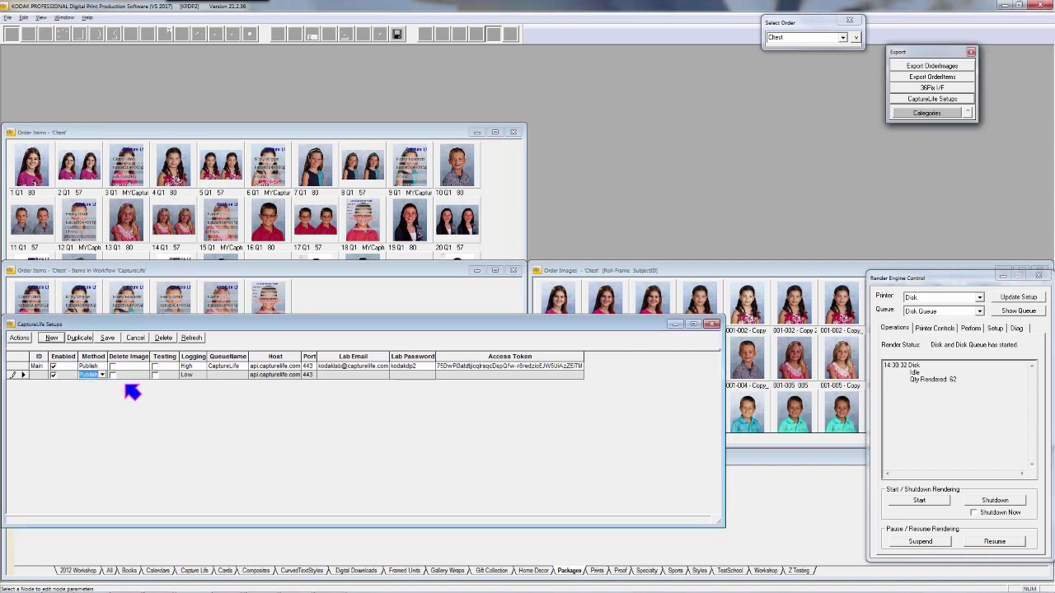
Turn on Testing and choose the CaptureLife queue for the new setup, and discard all changes to it.
{"action": "left_click", "coordinate": [115, 378]}
{"action": "left_click", "coordinate": [112, 375]}
{"action": "left_click", "coordinate": [243, 375]}
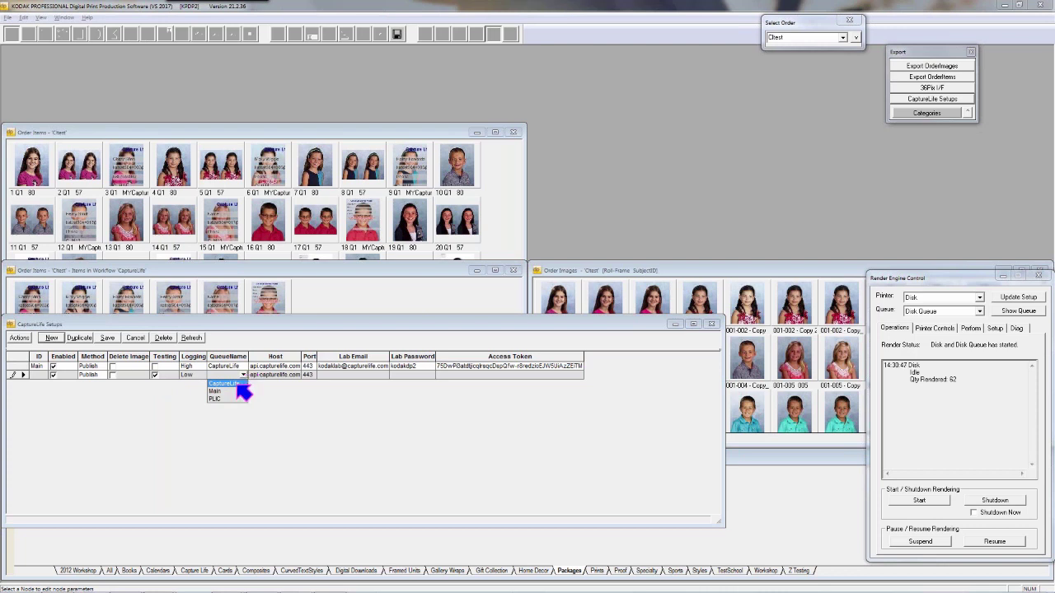
{"action": "left_click", "coordinate": [239, 386]}
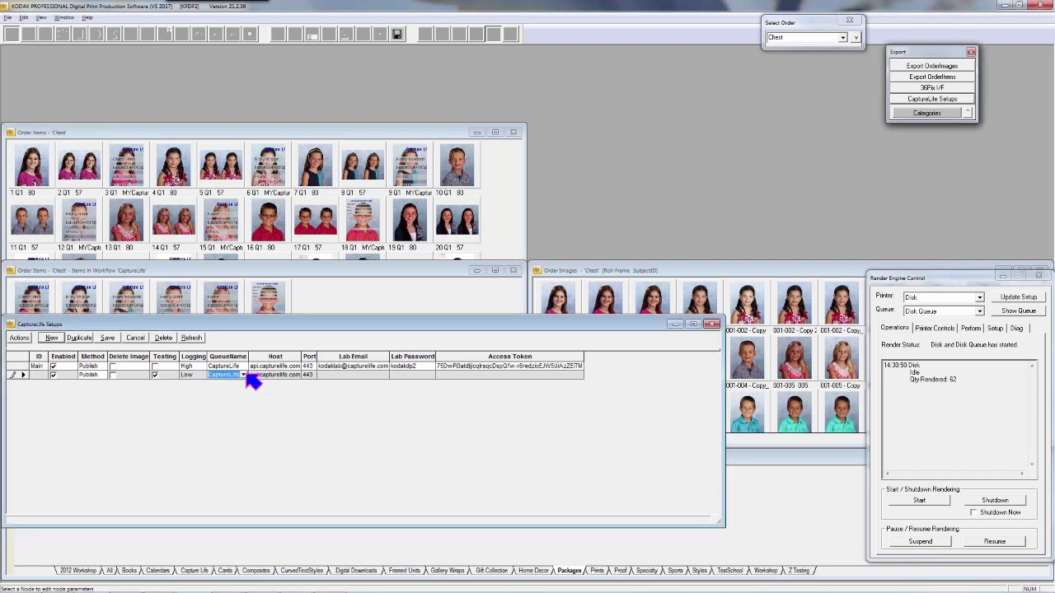
{"action": "left_click", "coordinate": [243, 376]}
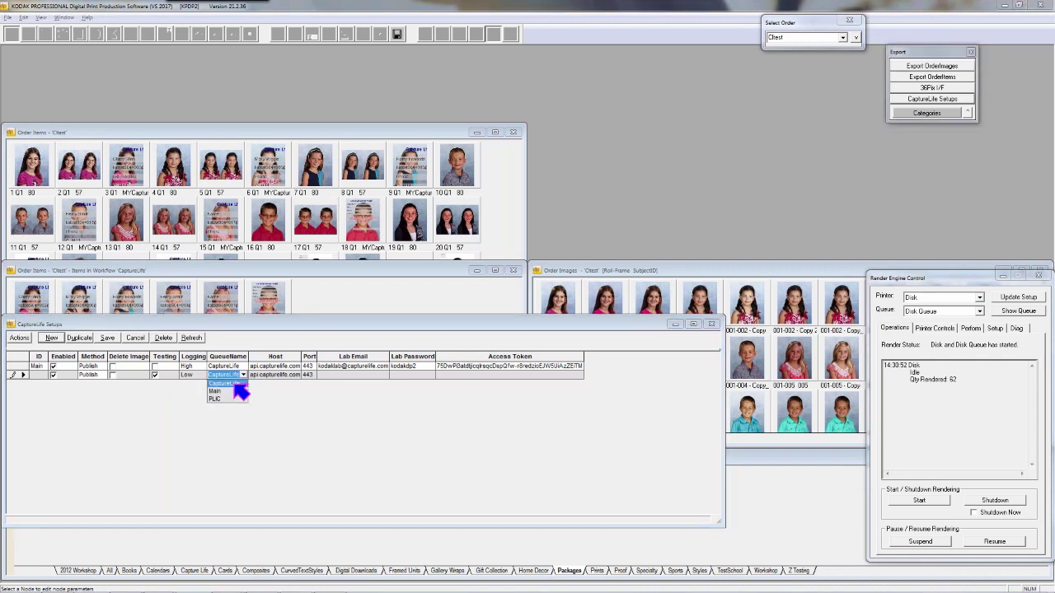
{"action": "left_click", "coordinate": [235, 384]}
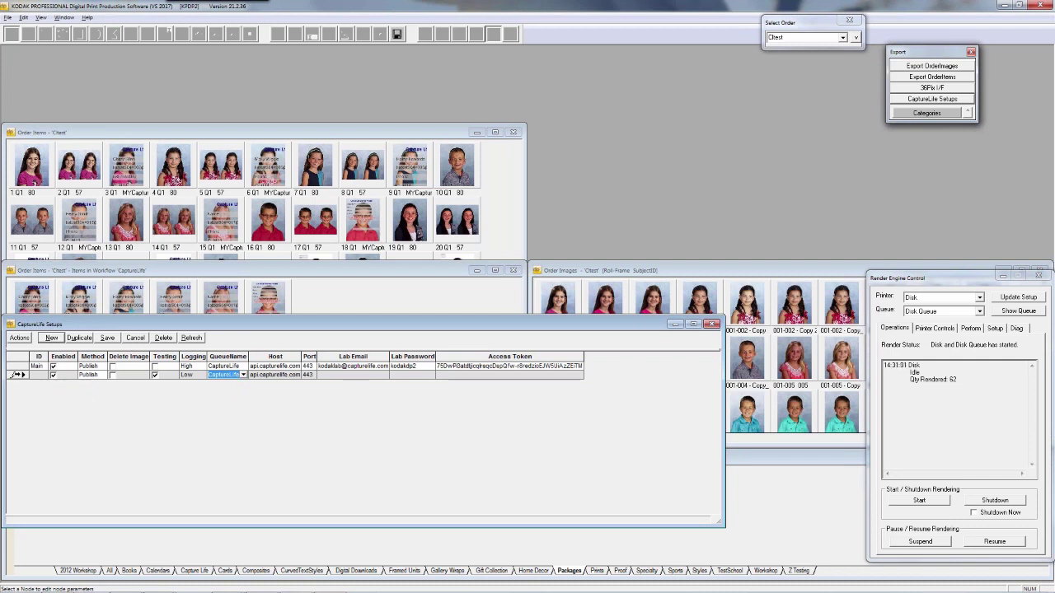
{"action": "left_click", "coordinate": [135, 338]}
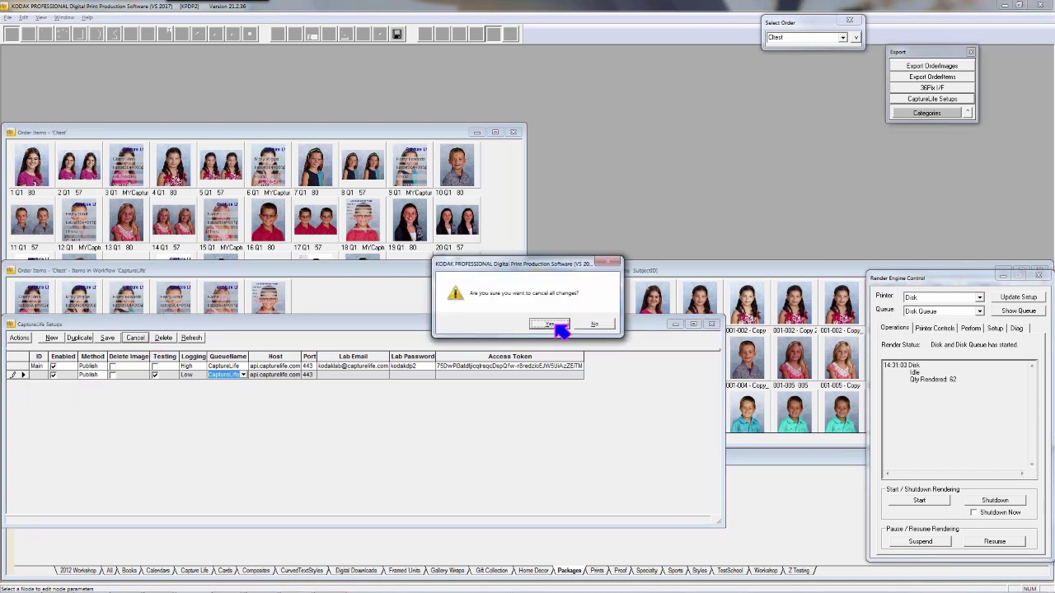
{"action": "left_click", "coordinate": [549, 325]}
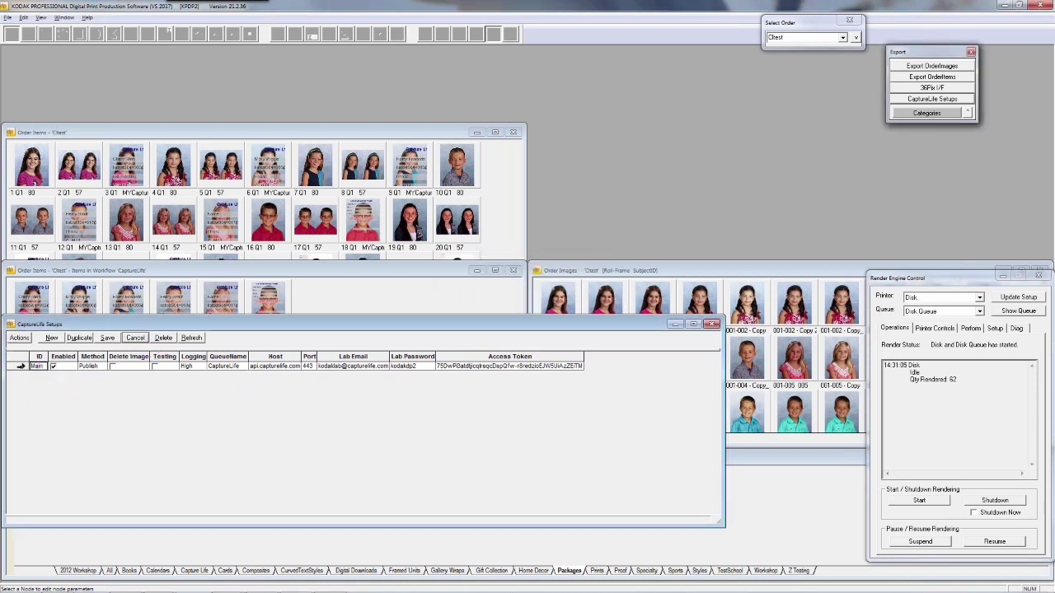
Check the actions available for the Main setup, close CaptureLife Setups, and return to the task categories.
{"action": "right_click", "coordinate": [21, 366]}
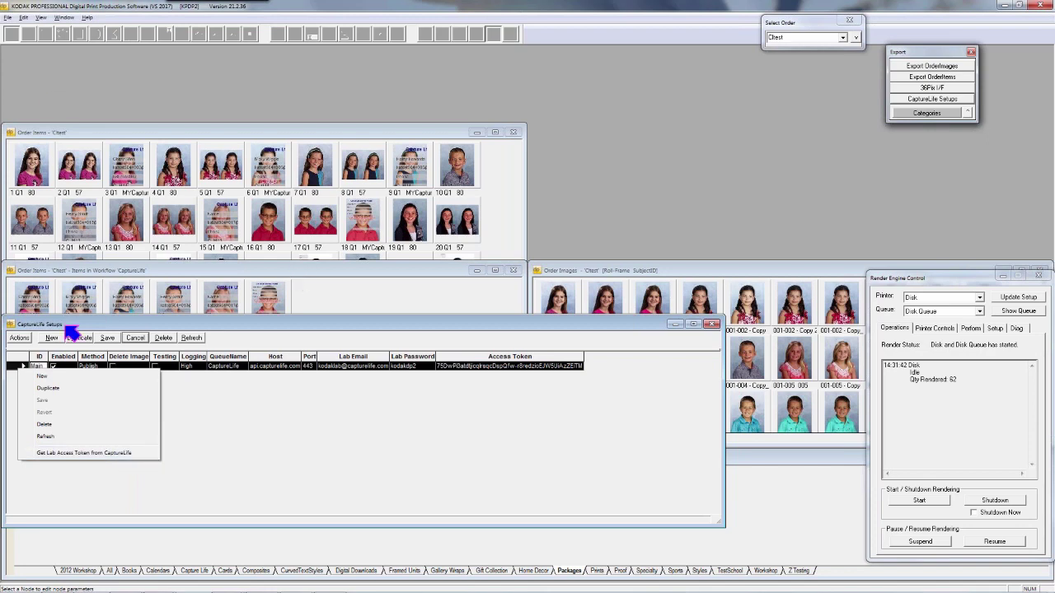
{"action": "double_click", "coordinate": [13, 324]}
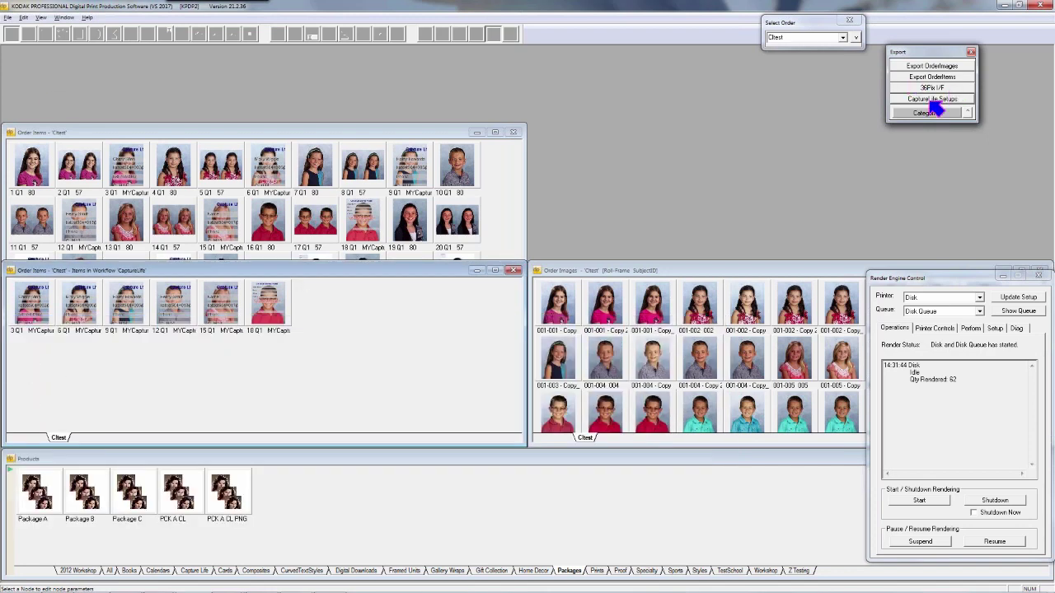
{"action": "left_click", "coordinate": [936, 52]}
{"action": "left_click", "coordinate": [936, 114]}
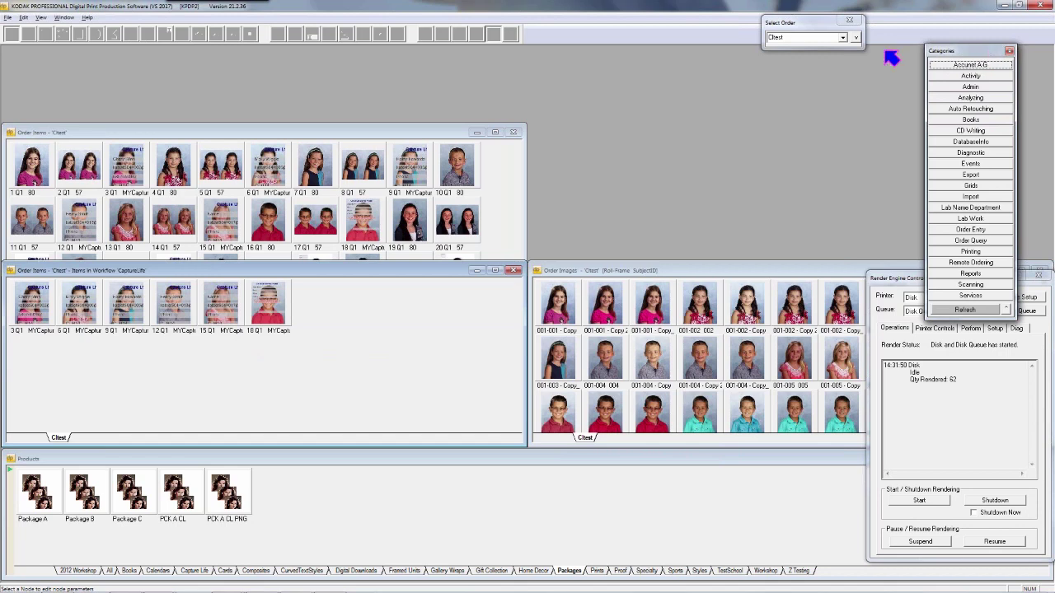
Open the selected order's Customer Data and widen its window, with the Select Order palette moved aside.
{"action": "left_click", "coordinate": [857, 40]}
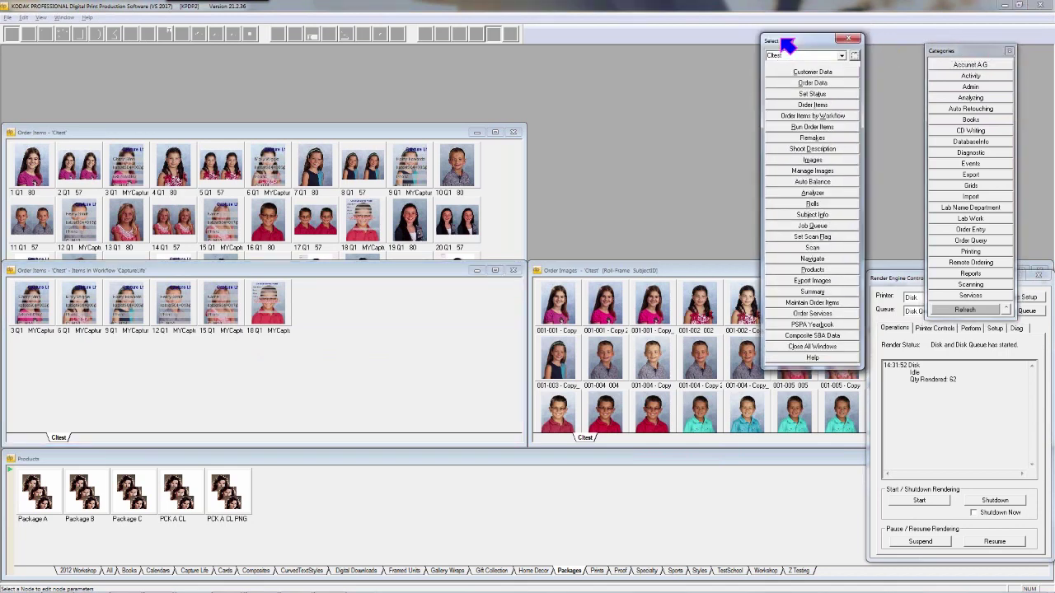
{"action": "left_click", "coordinate": [812, 74]}
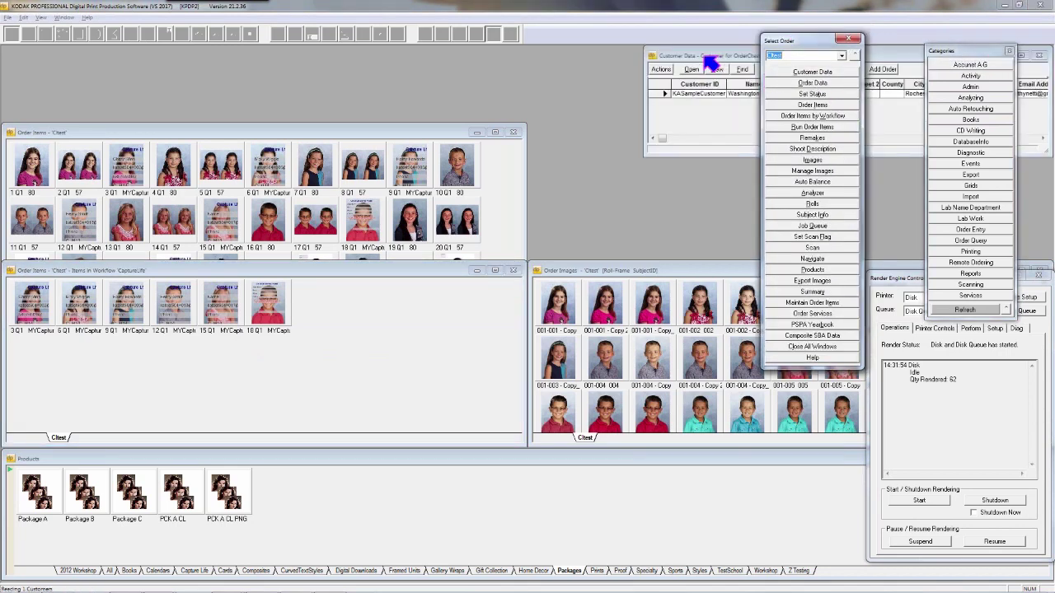
{"action": "left_click_drag", "start_coordinate": [710, 62], "coordinate": [78, 67]}
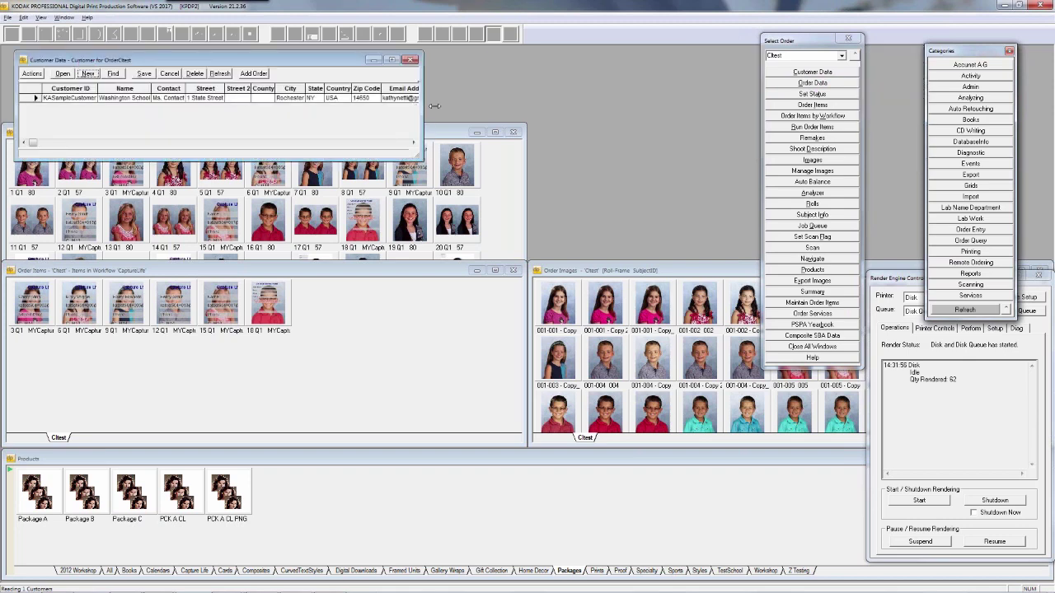
{"action": "left_click_drag", "start_coordinate": [435, 106], "coordinate": [759, 115]}
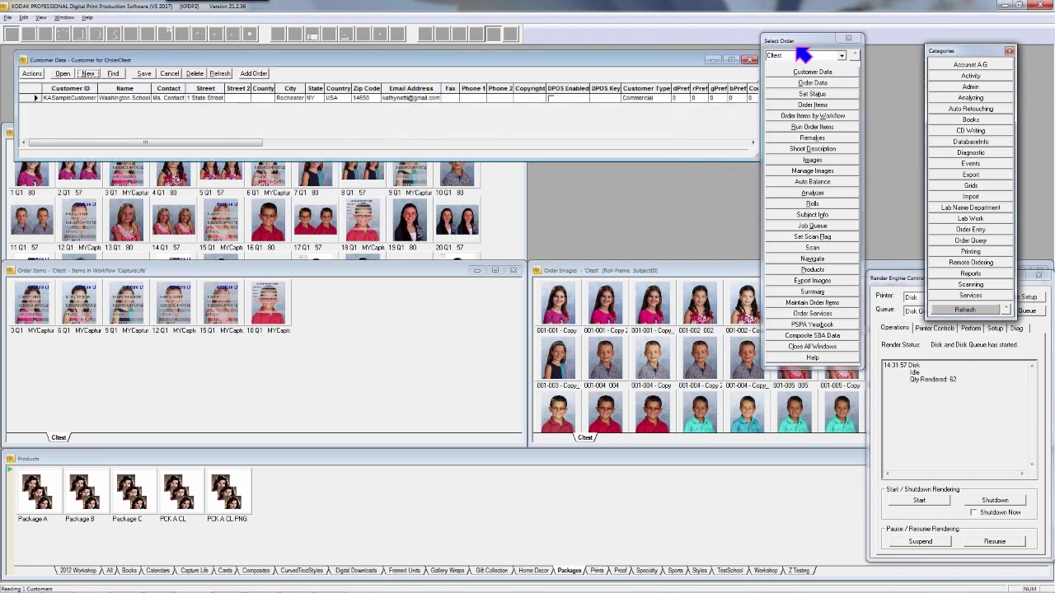
{"action": "left_click_drag", "start_coordinate": [797, 50], "coordinate": [941, 52]}
{"action": "left_click_drag", "start_coordinate": [759, 117], "coordinate": [885, 121]}
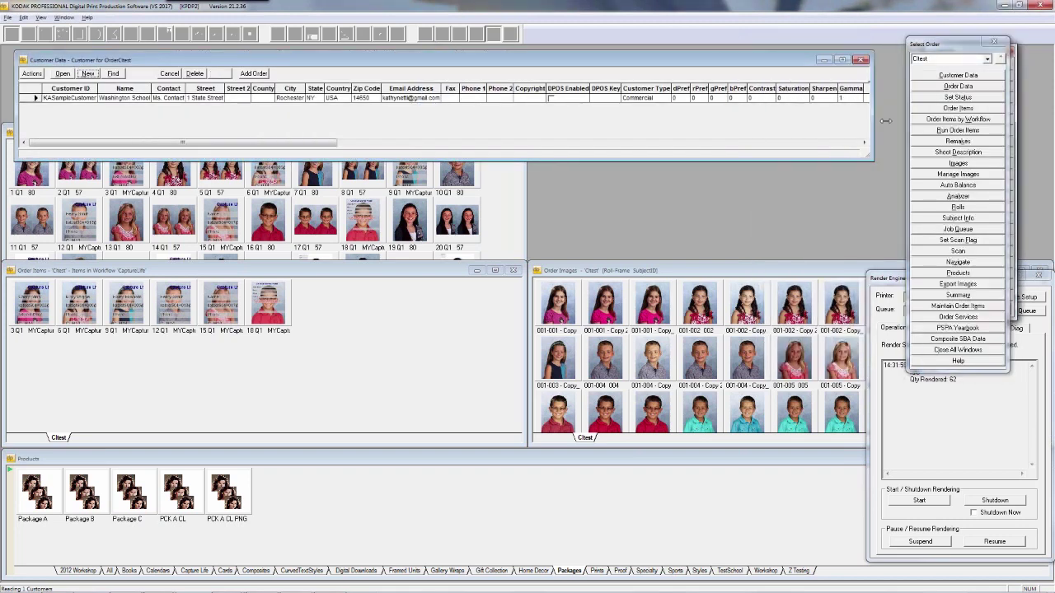
Review the customer's CL Provider ID and CL Notify options, keep Customer Only for CL Notify, and close Customer Data.
{"action": "left_click_drag", "start_coordinate": [165, 141], "coordinate": [779, 97]}
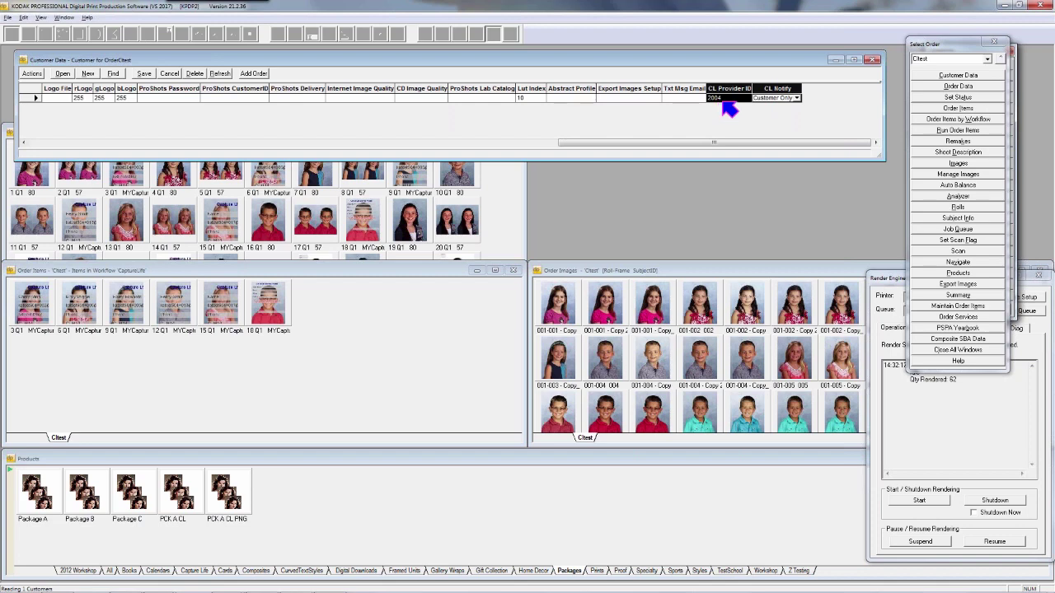
{"action": "left_click", "coordinate": [717, 98]}
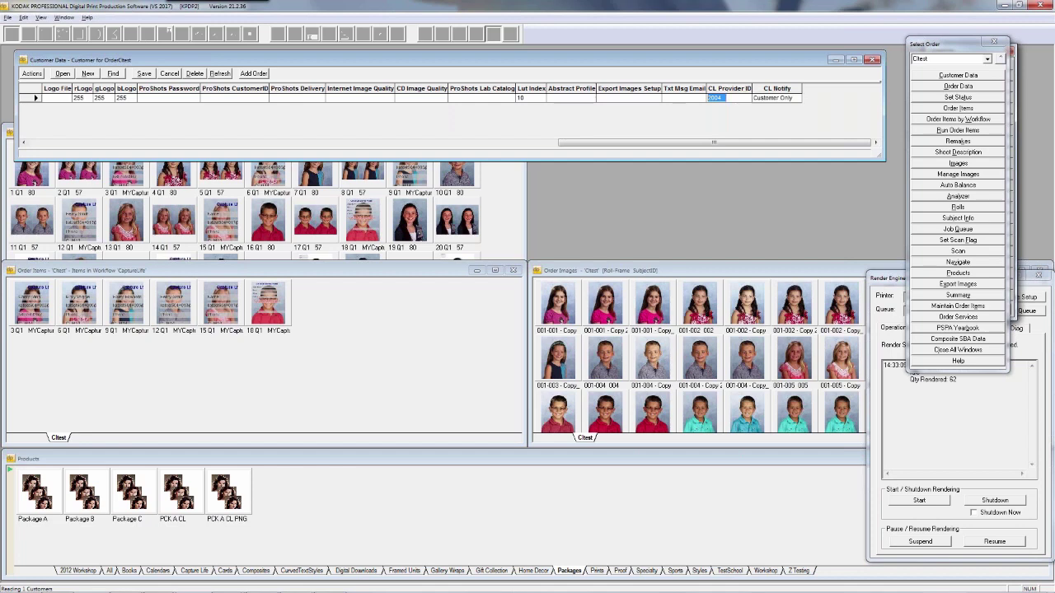
{"action": "left_click", "coordinate": [792, 97]}
{"action": "left_click", "coordinate": [797, 98]}
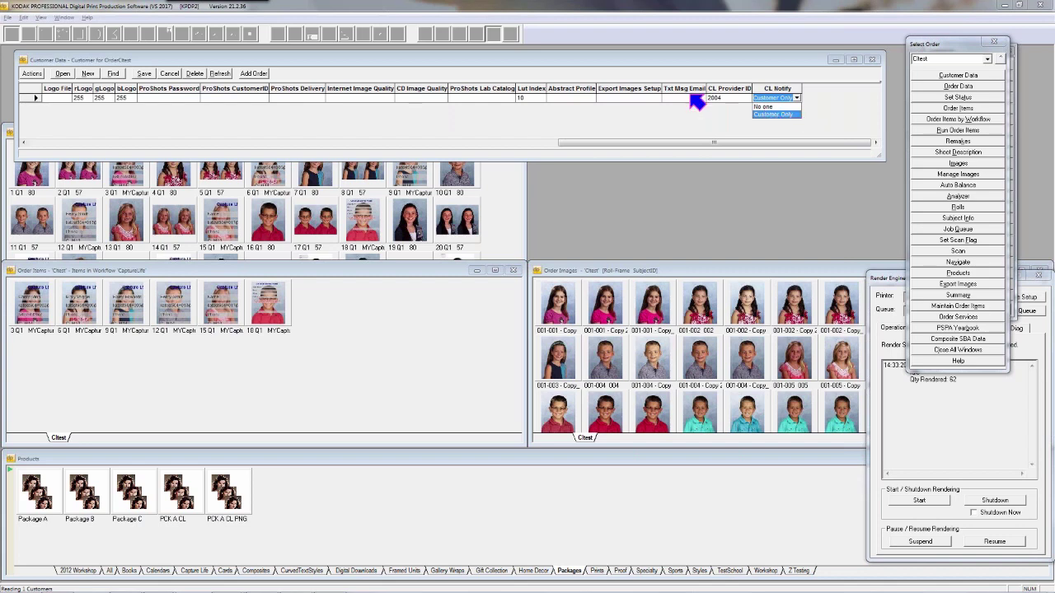
{"action": "left_click", "coordinate": [724, 107]}
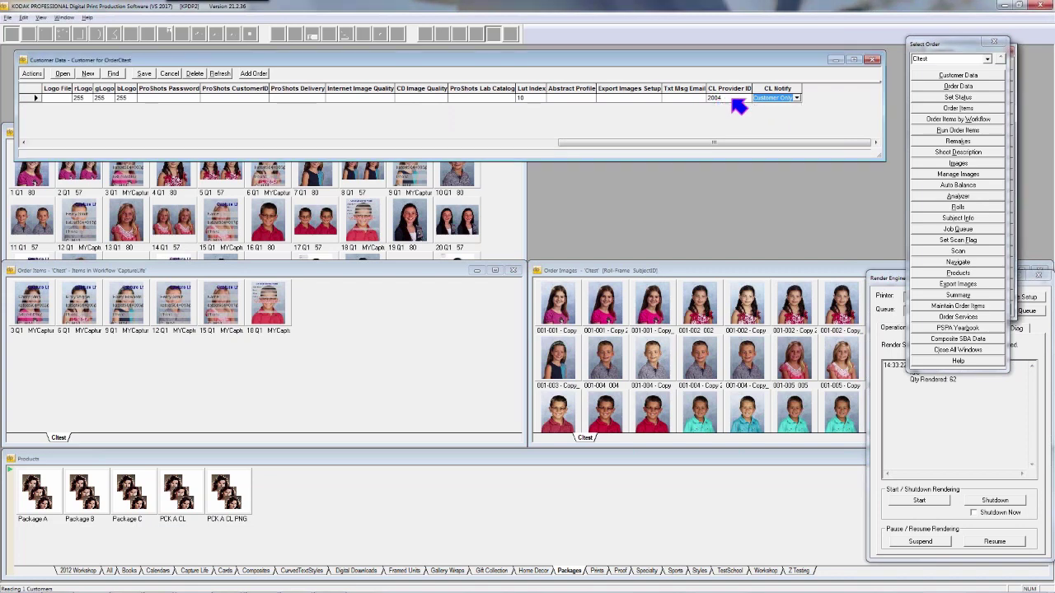
{"action": "left_click", "coordinate": [797, 98]}
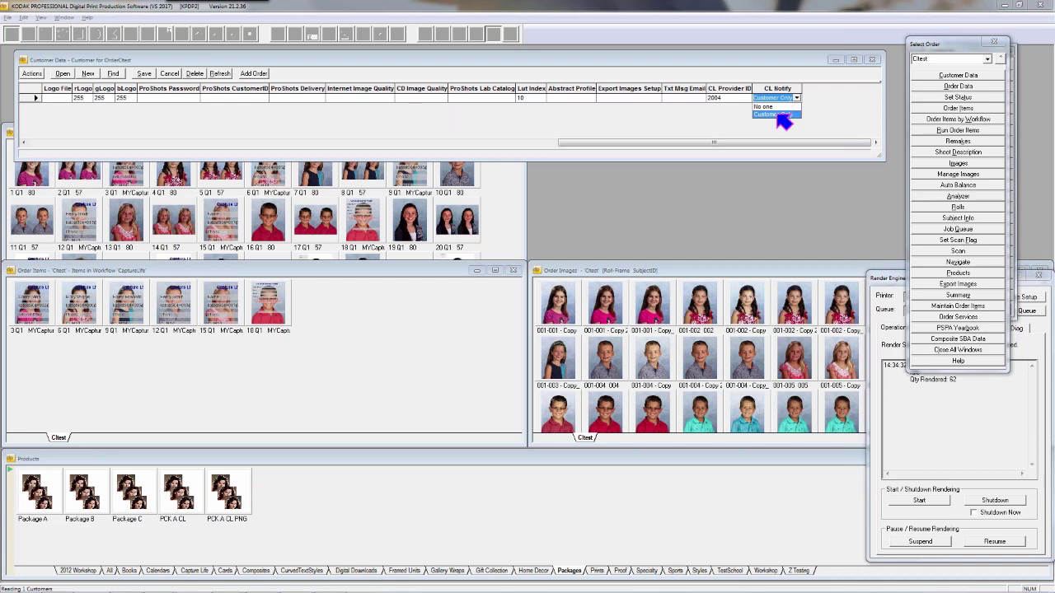
{"action": "left_click", "coordinate": [777, 115]}
{"action": "left_click", "coordinate": [872, 59]}
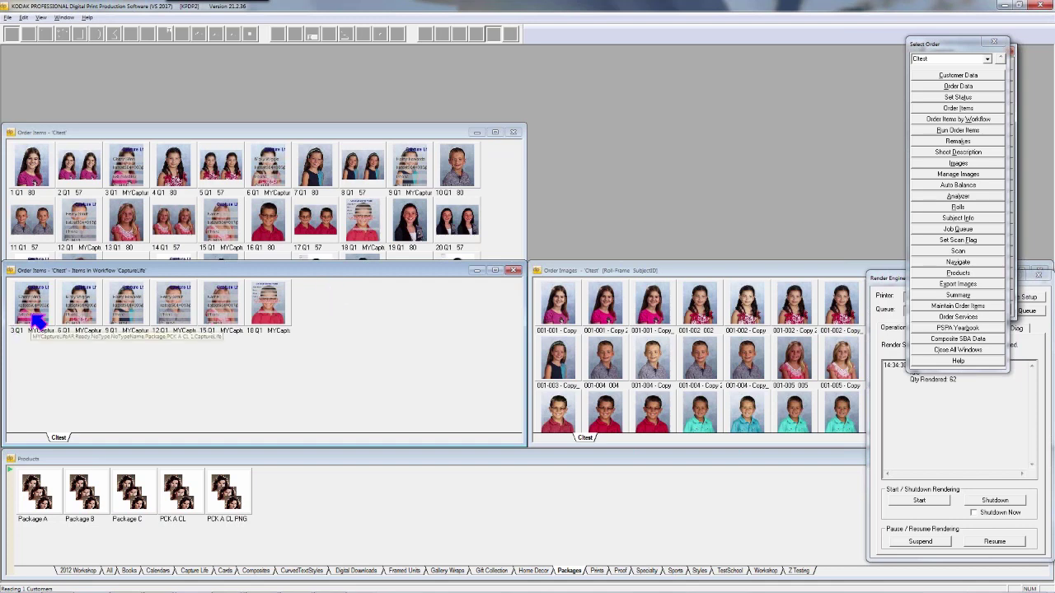
Select all order items in the CaptureLife workflow and run them with the default queueing options.
{"action": "key", "text": "ctrl+a"}
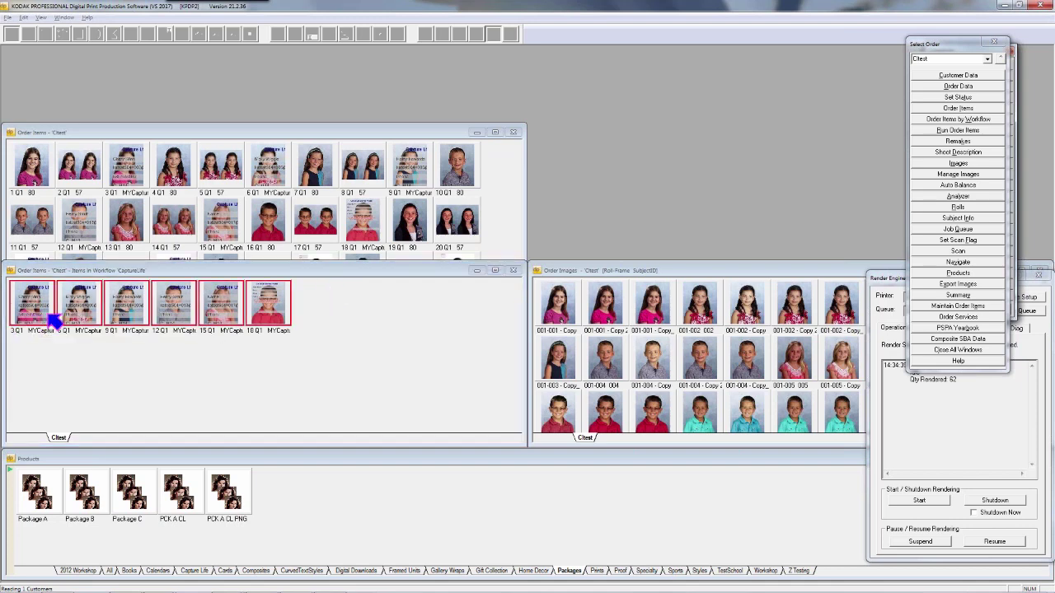
{"action": "double_click", "coordinate": [53, 321]}
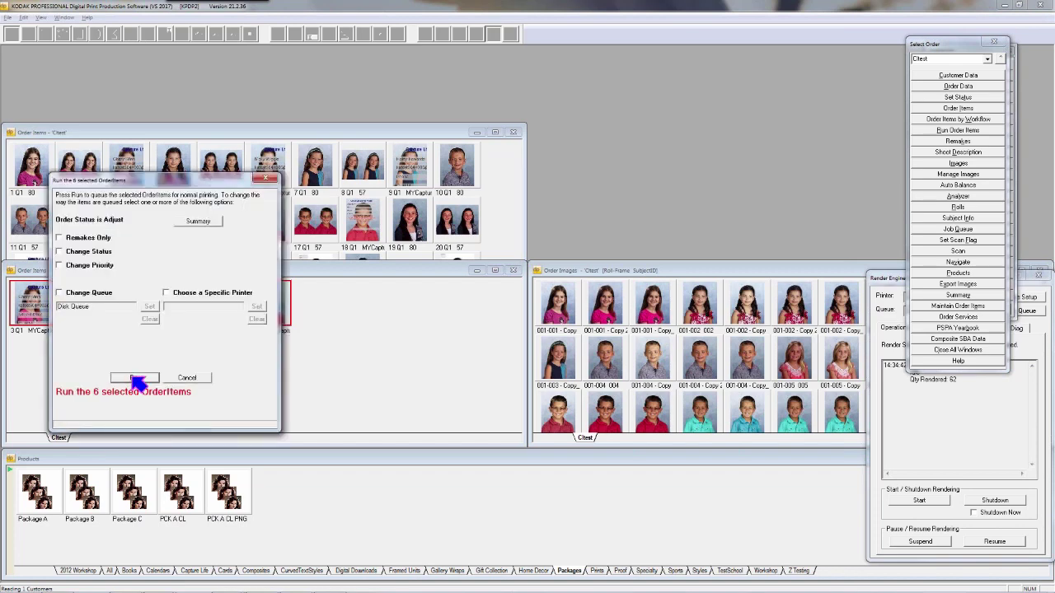
{"action": "left_click", "coordinate": [132, 377]}
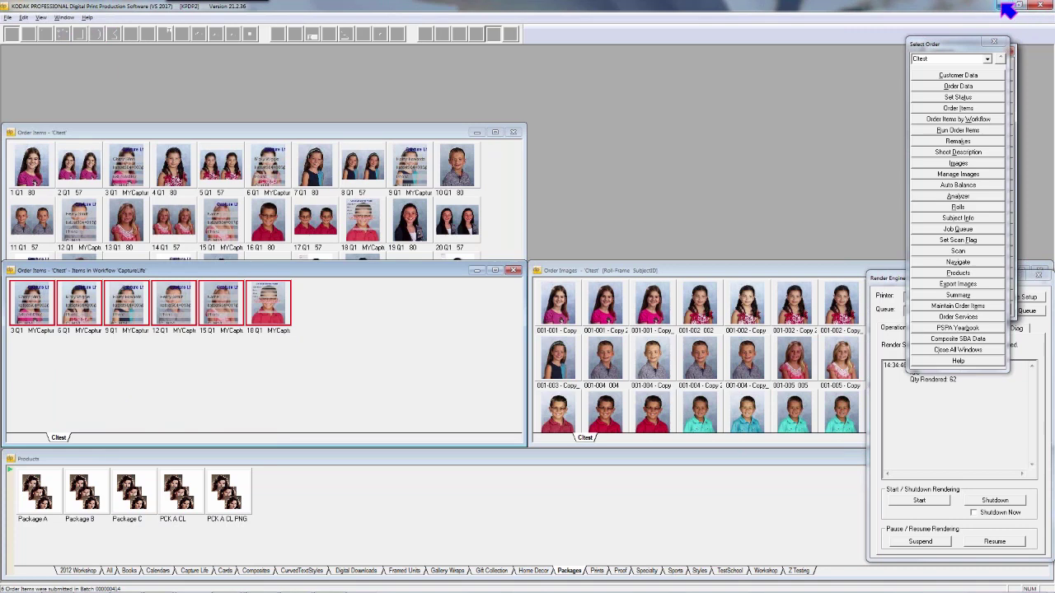
Move Render Engine Control out from behind the Select Order palette and close that palette.
{"action": "left_click_drag", "start_coordinate": [857, 280], "coordinate": [577, 264]}
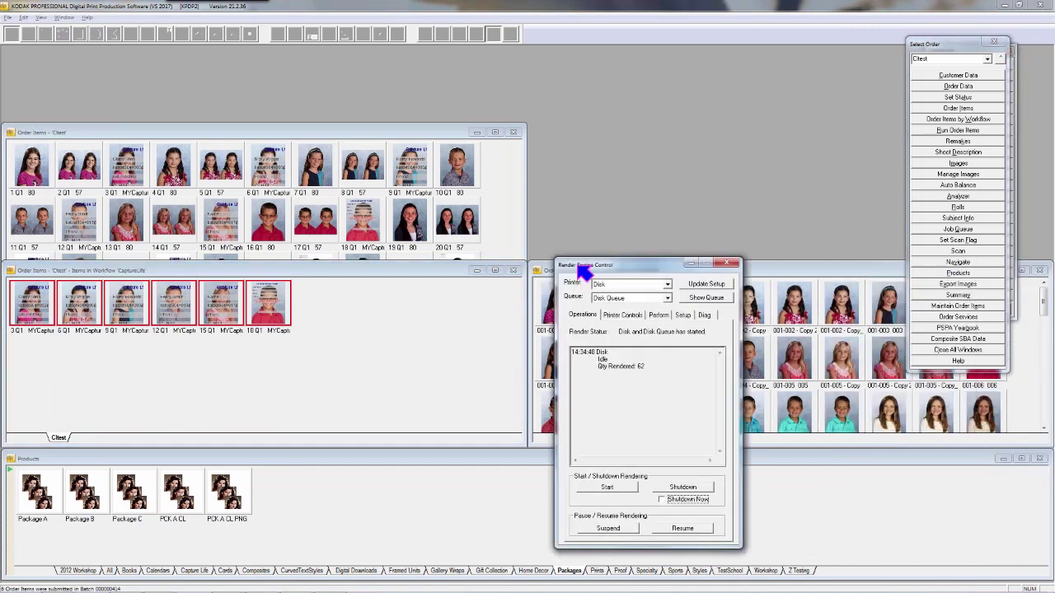
{"action": "left_click", "coordinate": [997, 42]}
{"action": "left_click", "coordinate": [997, 42]}
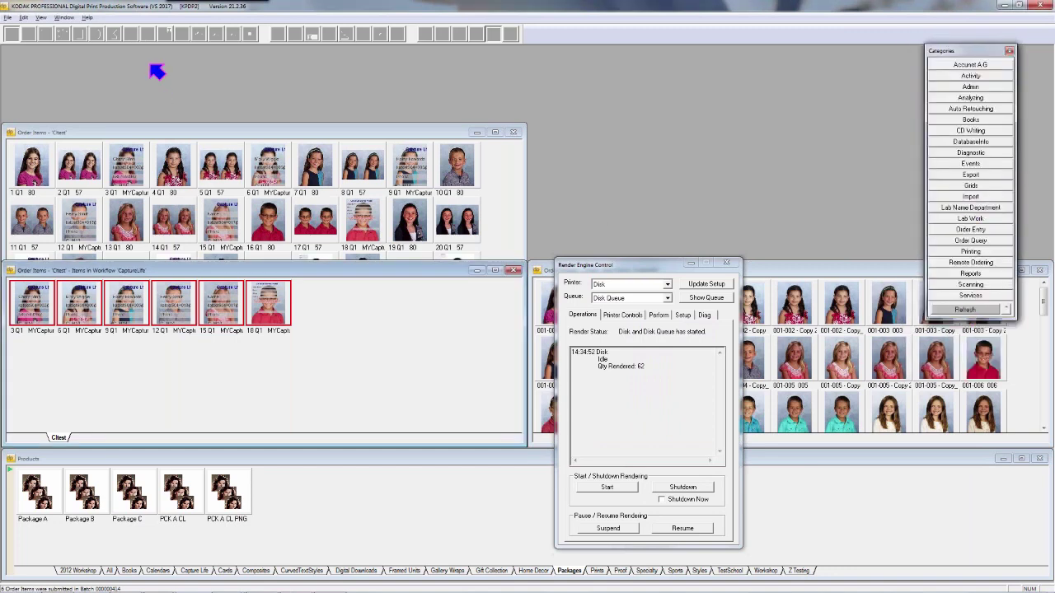
{"action": "left_click", "coordinate": [66, 17]}
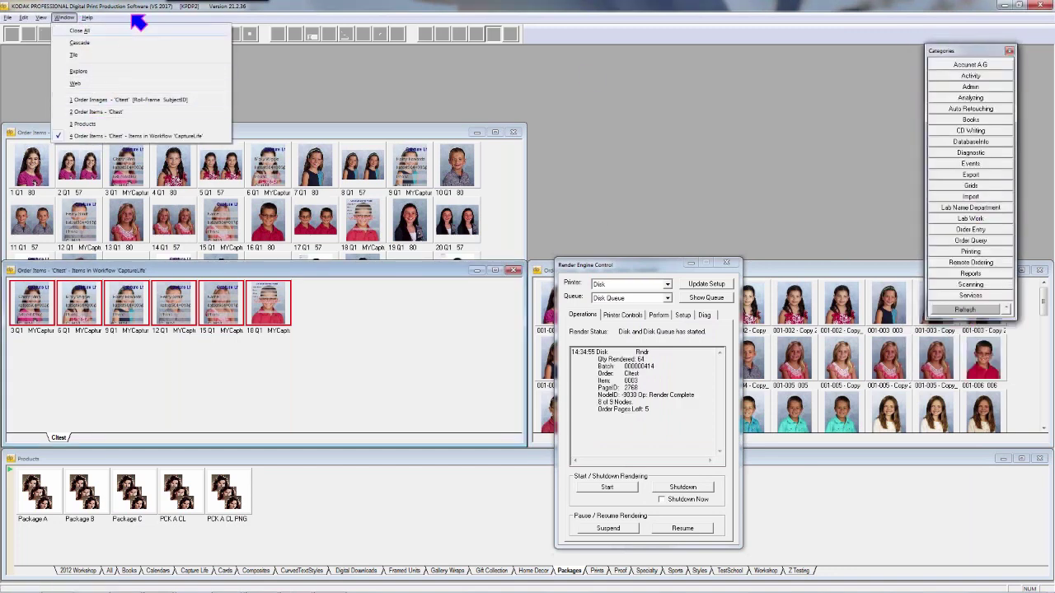
{"action": "left_click", "coordinate": [591, 80]}
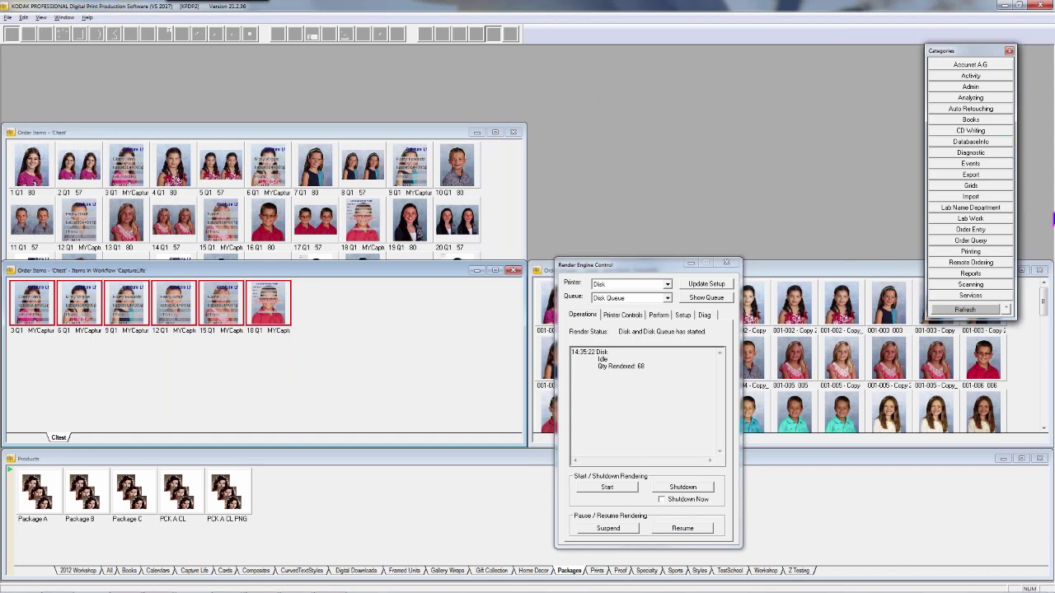
Display the Events category's tasks.
{"action": "left_click", "coordinate": [980, 312]}
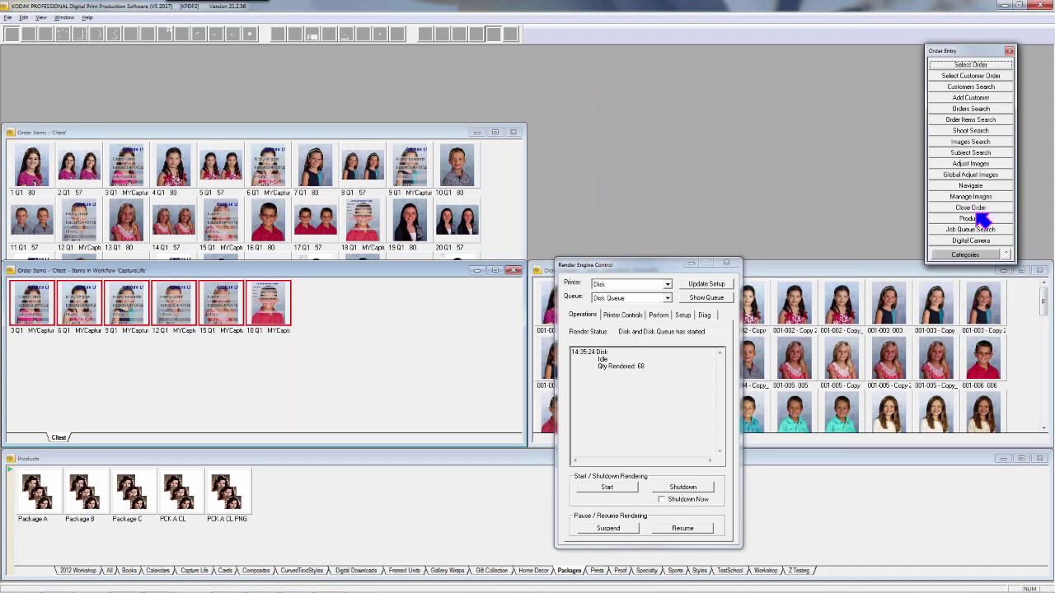
{"action": "left_click", "coordinate": [977, 256]}
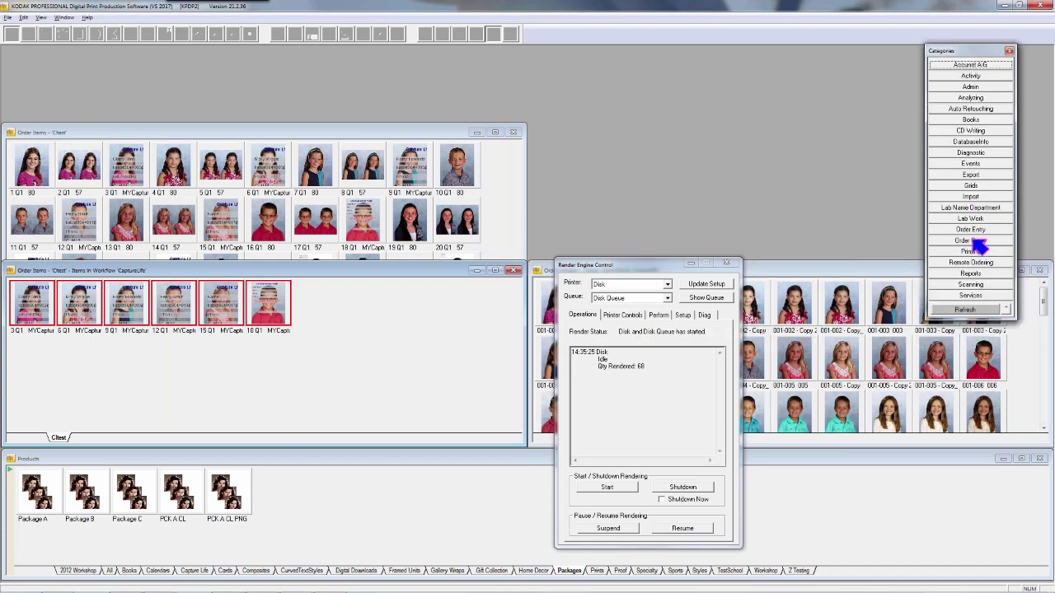
{"action": "left_click", "coordinate": [989, 165]}
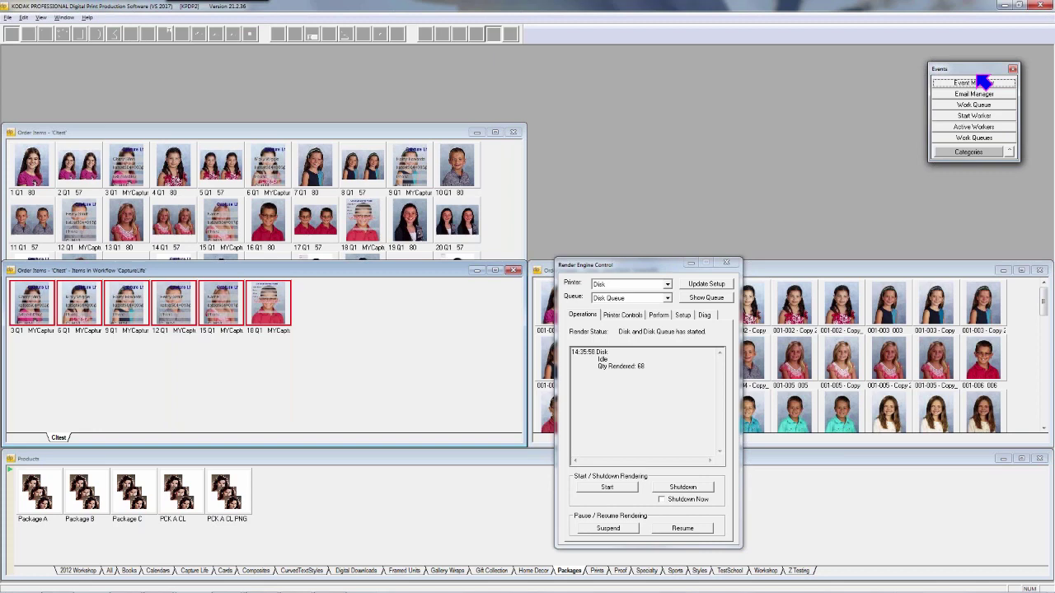
Open the remote work list of the CaptureLife worker queue and move Render Engine Control clear of it.
{"action": "left_click", "coordinate": [981, 138]}
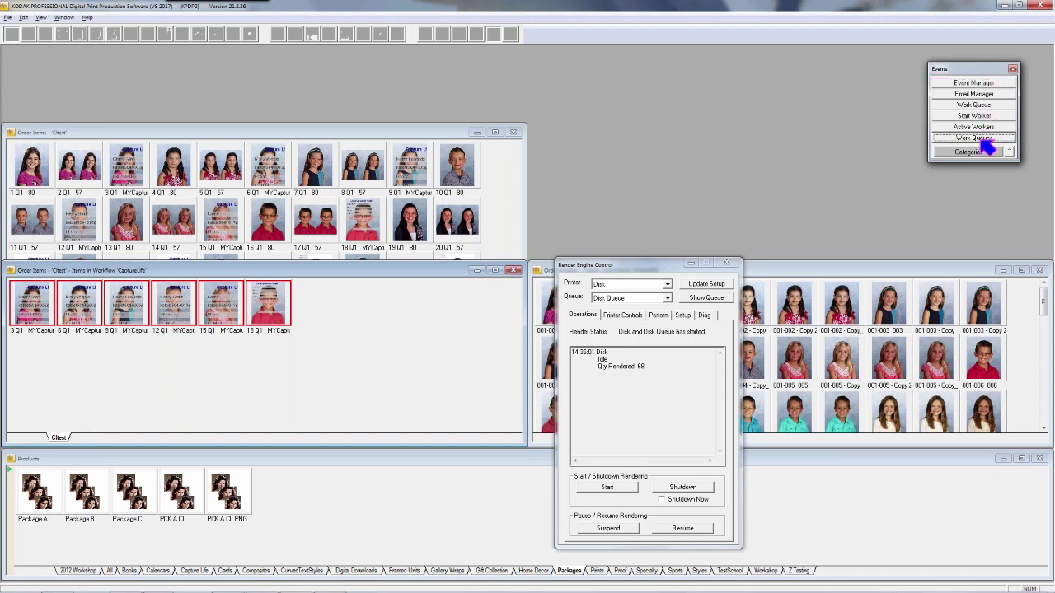
{"action": "double_click", "coordinate": [16, 94]}
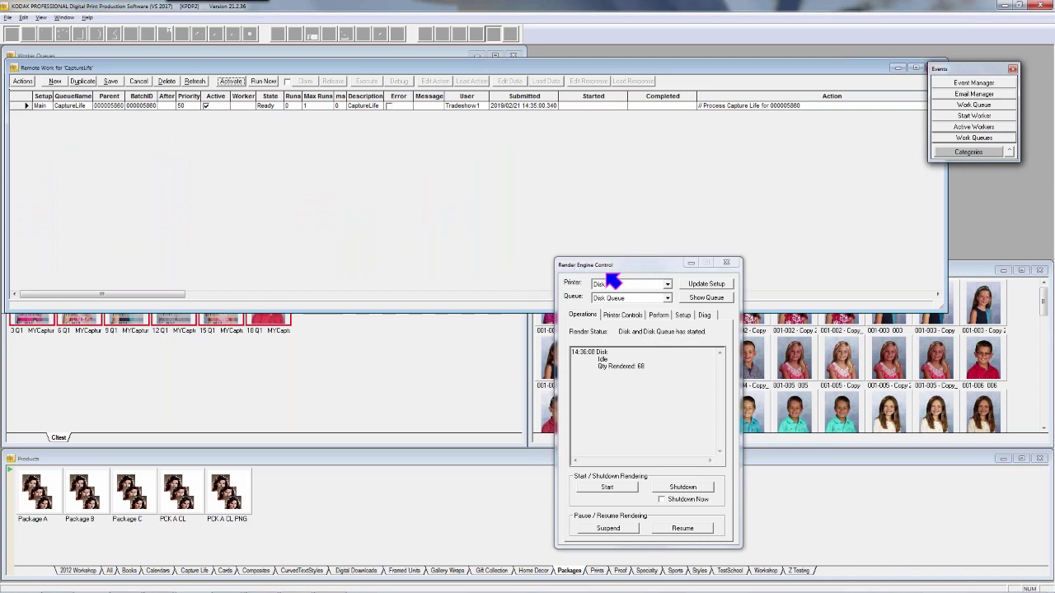
{"action": "left_click_drag", "start_coordinate": [612, 269], "coordinate": [544, 327]}
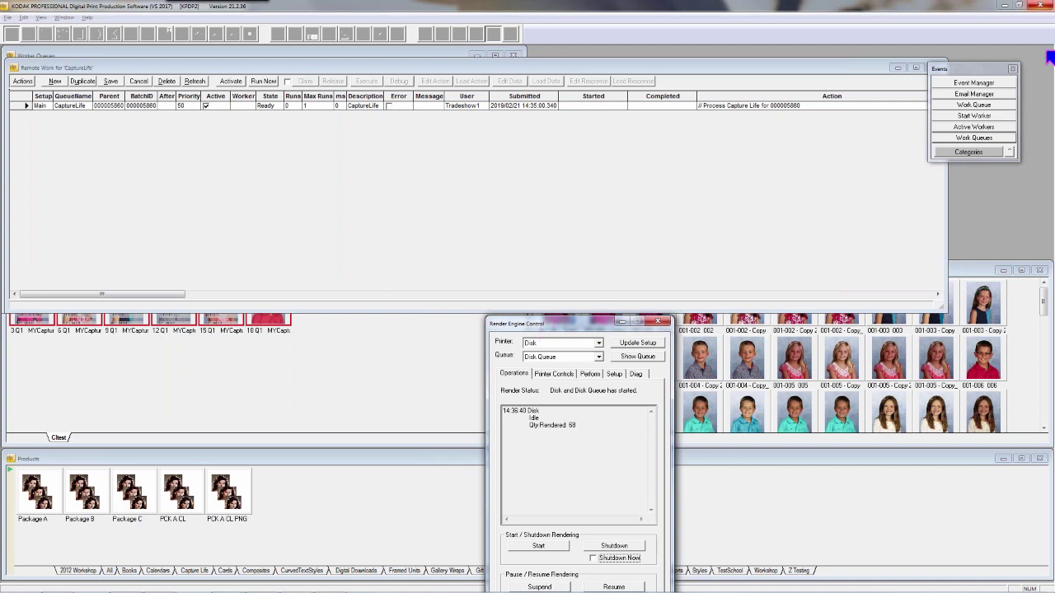
Start a worker, review its auto-start worker definitions, and close the Workers to Auto Start list.
{"action": "left_click", "coordinate": [979, 116]}
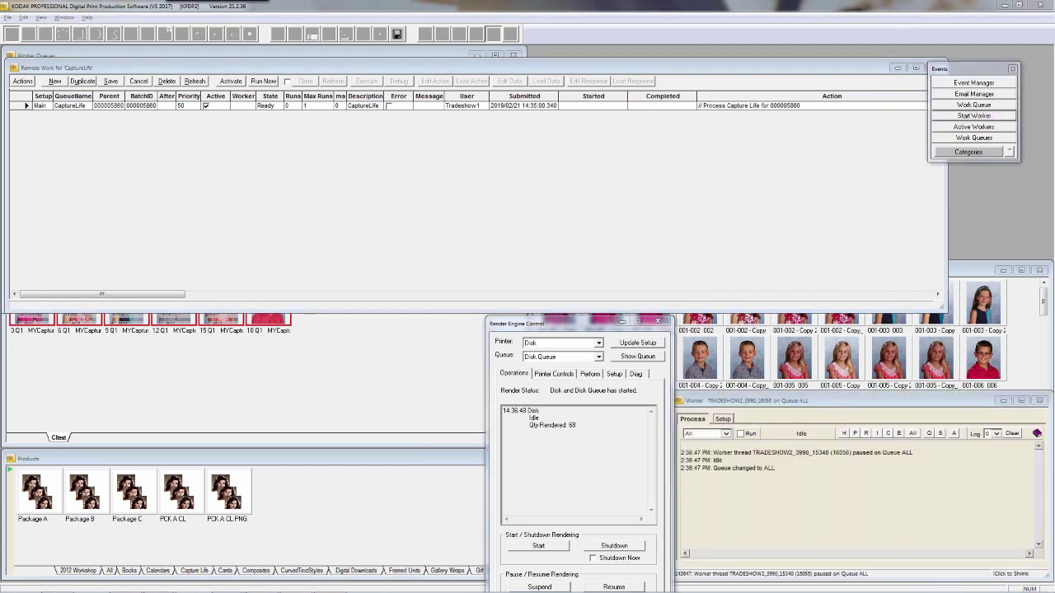
{"action": "left_click", "coordinate": [723, 419]}
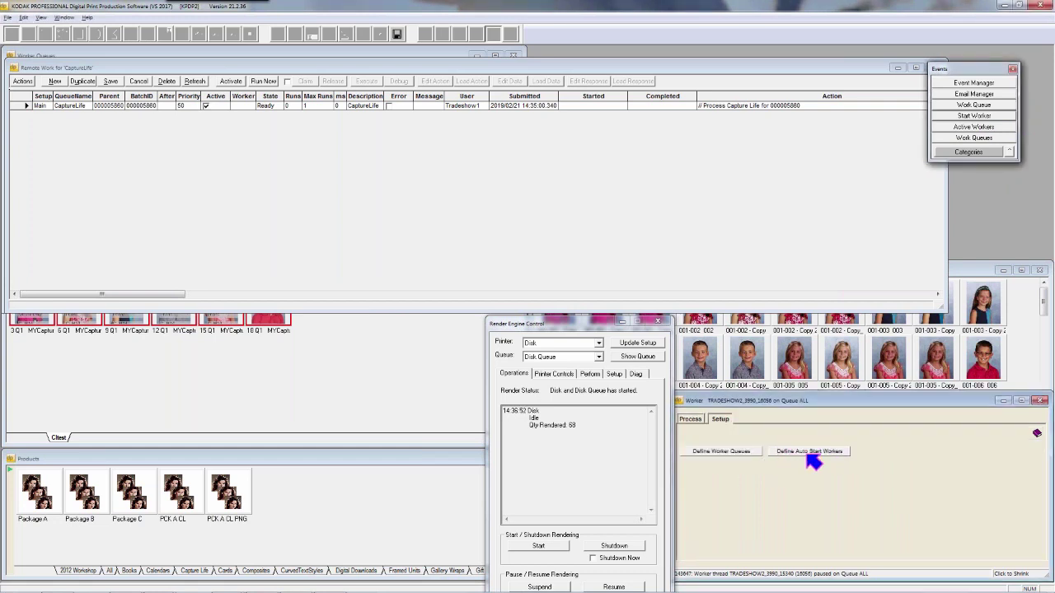
{"action": "left_click", "coordinate": [690, 420]}
{"action": "left_click", "coordinate": [723, 420]}
{"action": "left_click", "coordinate": [843, 453]}
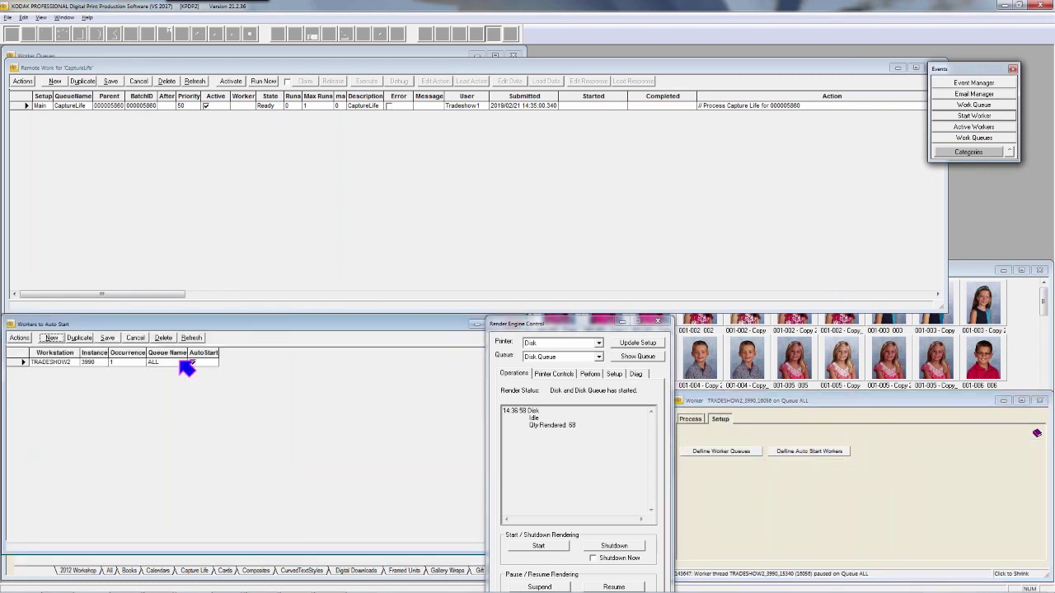
{"action": "left_click", "coordinate": [54, 362]}
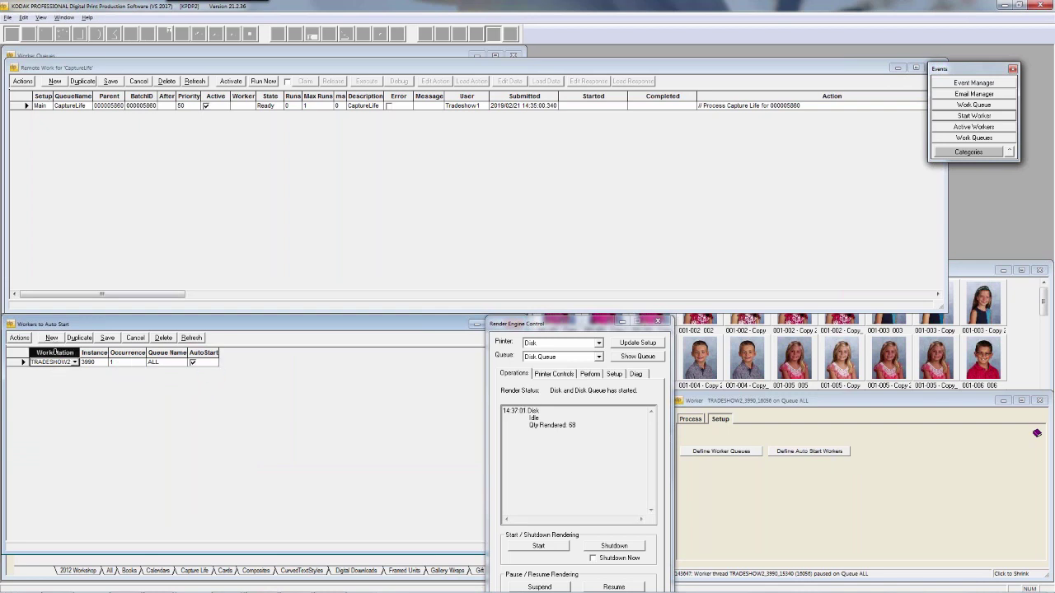
{"action": "left_click", "coordinate": [11, 324]}
{"action": "left_click", "coordinate": [33, 412]}
Run the worker on all queues, enlarge its process log, and rearrange it and Render Engine Control so both are readable.
{"action": "left_click", "coordinate": [691, 419]}
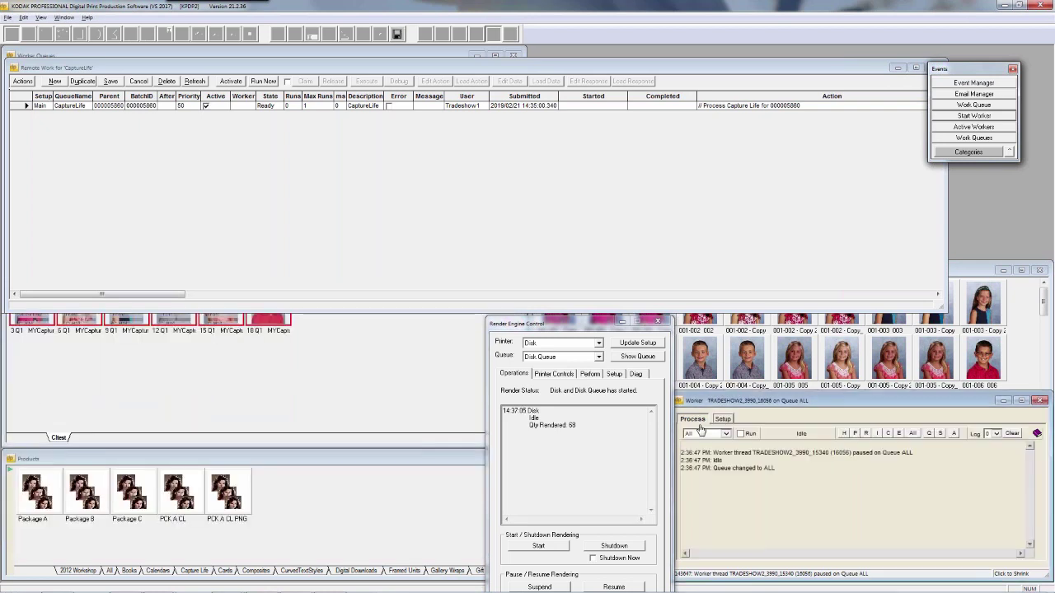
{"action": "left_click", "coordinate": [741, 433]}
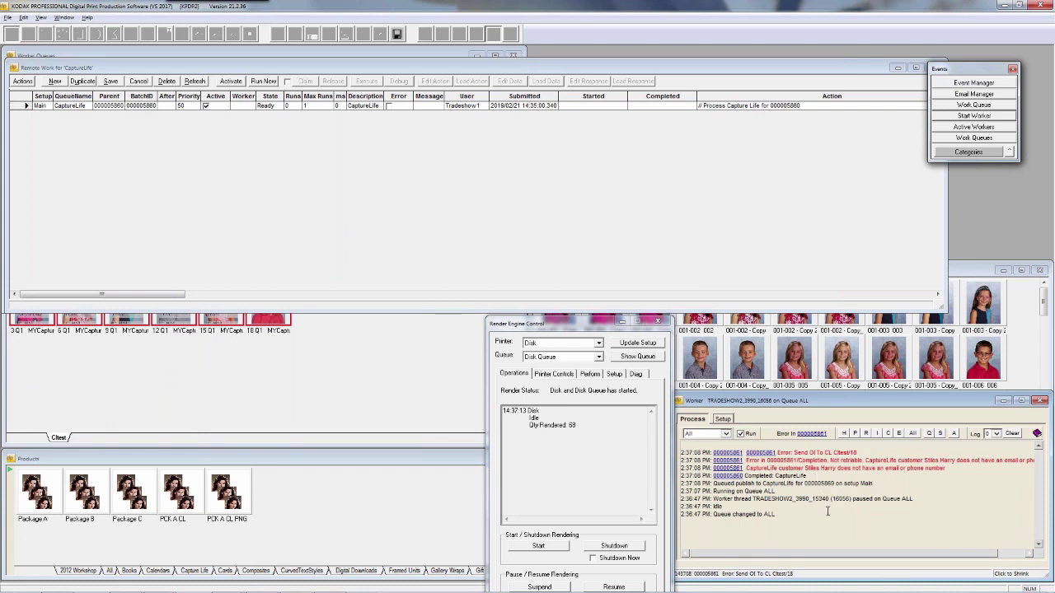
{"action": "left_click_drag", "start_coordinate": [804, 392], "coordinate": [805, 294]}
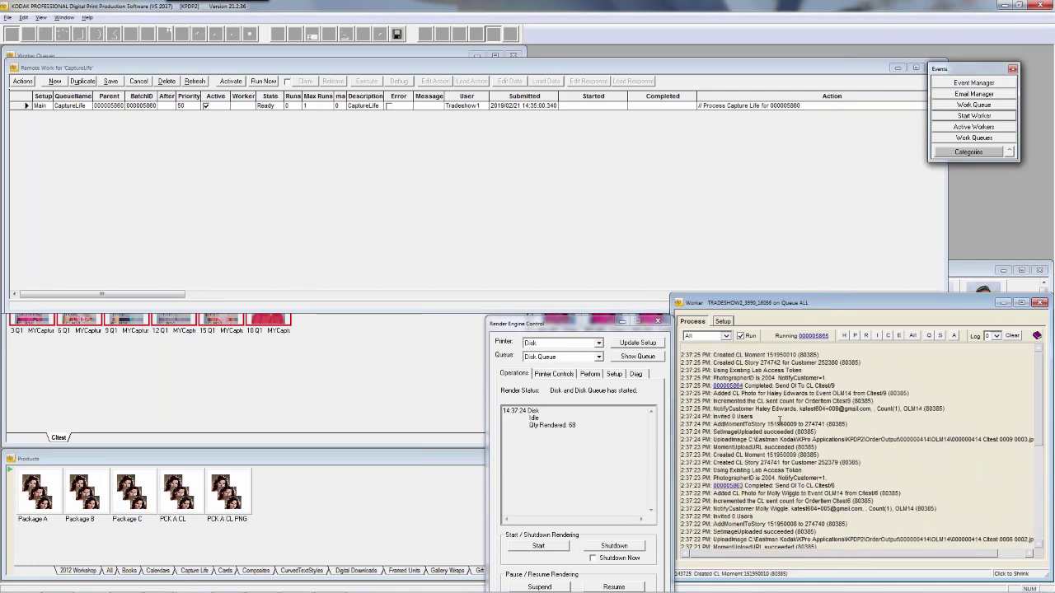
{"action": "left_click_drag", "start_coordinate": [706, 301], "coordinate": [627, 293]}
{"action": "left_click_drag", "start_coordinate": [515, 328], "coordinate": [214, 349]}
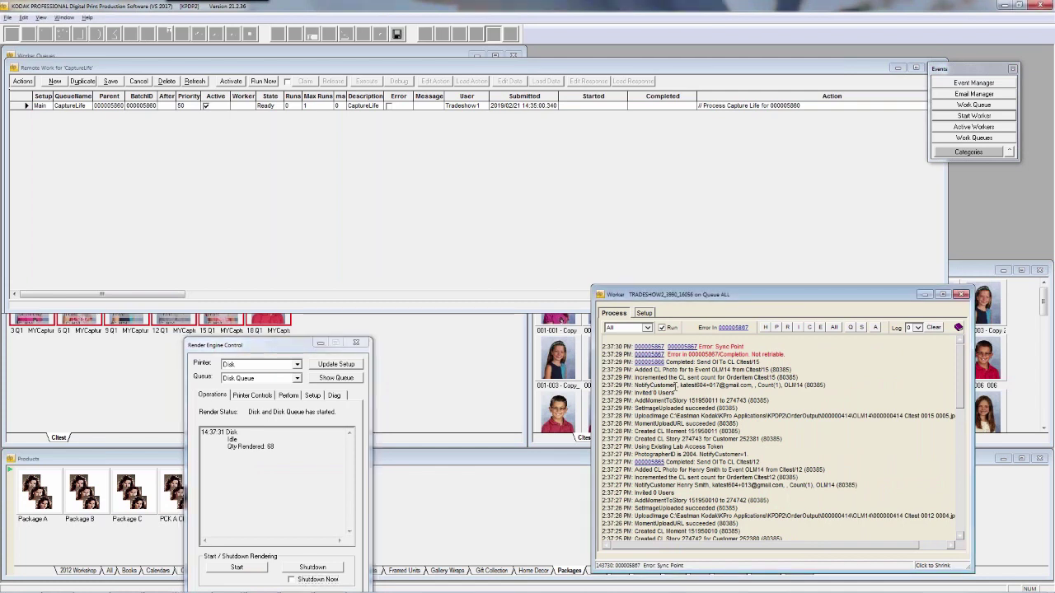
Examine the worker log's customer notification, upload and error entries back to the start of the run.
{"action": "left_click_drag", "start_coordinate": [655, 386], "coordinate": [754, 388]}
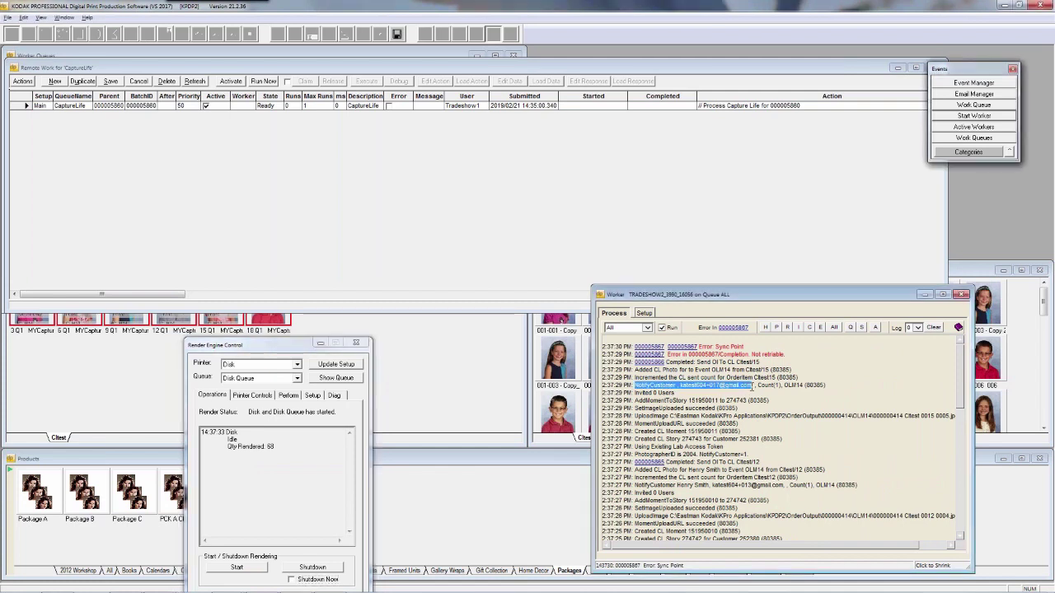
{"action": "left_click", "coordinate": [669, 386]}
{"action": "left_click_drag", "start_coordinate": [656, 385], "coordinate": [837, 384]}
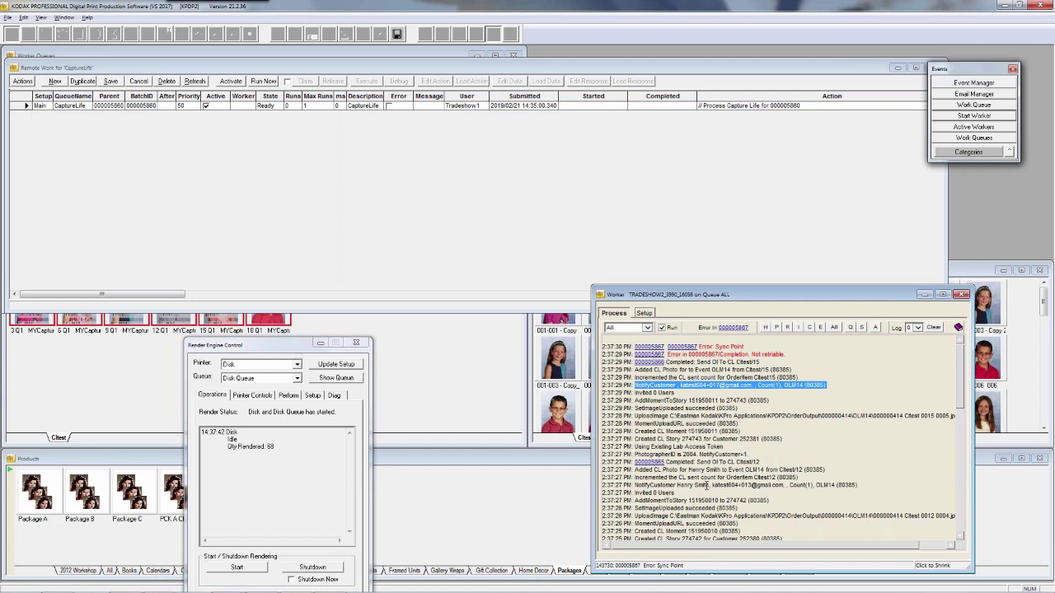
{"action": "left_click_drag", "start_coordinate": [697, 486], "coordinate": [882, 486]}
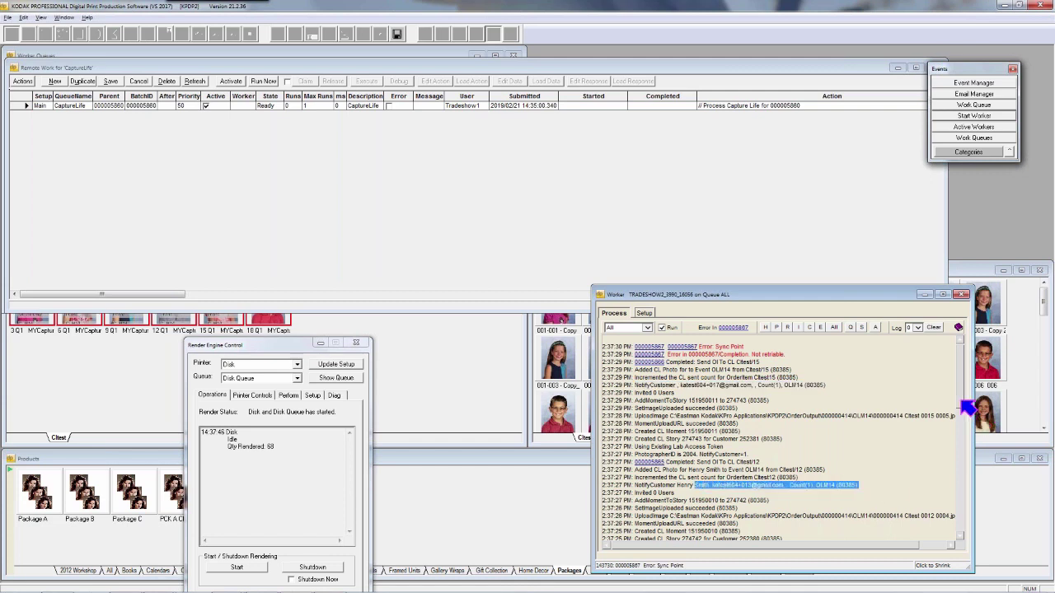
{"action": "scroll", "coordinate": [966, 407], "scroll_direction": "down", "scroll_amount": 8}
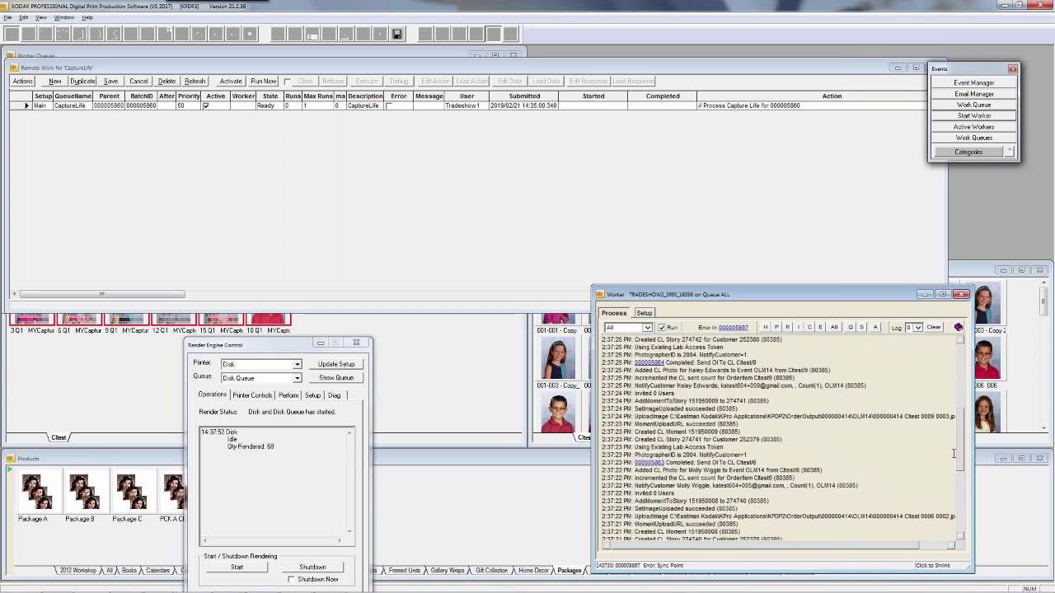
{"action": "scroll", "coordinate": [961, 470], "scroll_direction": "down", "scroll_amount": 3}
{"action": "scroll", "coordinate": [965, 494], "scroll_direction": "down", "scroll_amount": 6}
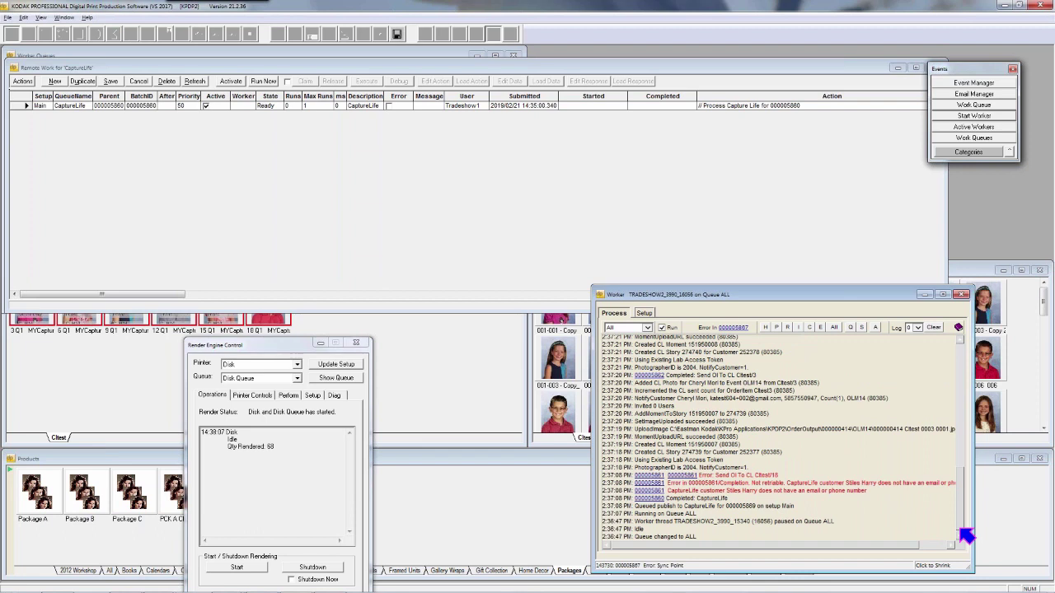
Add the CaptureLifeAR Chromakey product from the Capture Life group to the Ctest order's CaptureLife workflow items.
{"action": "left_click", "coordinate": [421, 375]}
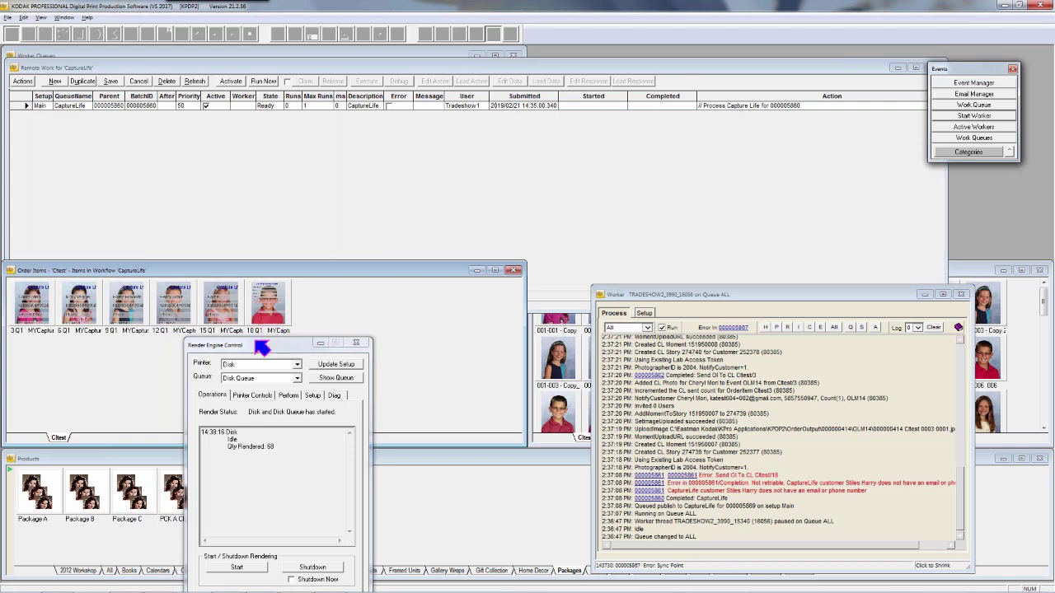
{"action": "left_click_drag", "start_coordinate": [262, 349], "coordinate": [644, 393]}
{"action": "left_click", "coordinate": [79, 571]}
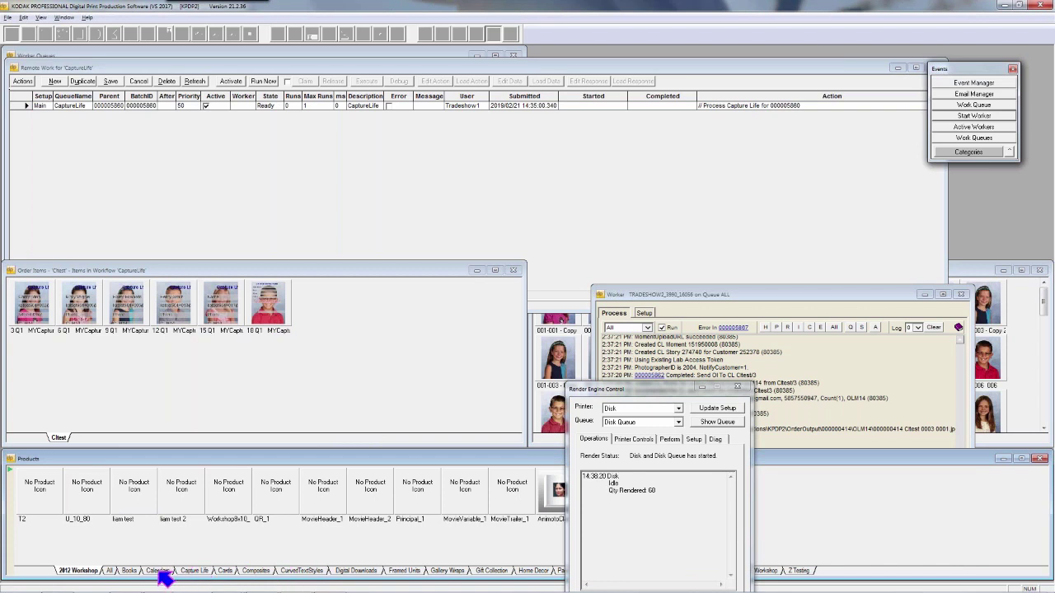
{"action": "left_click", "coordinate": [206, 571]}
{"action": "left_click", "coordinate": [141, 508]}
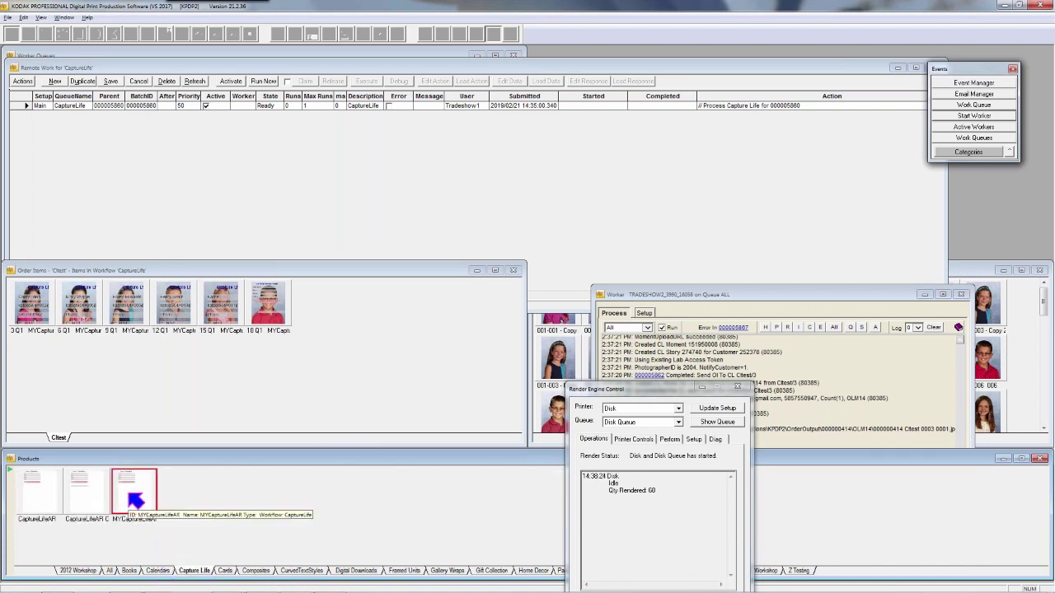
{"action": "left_click", "coordinate": [92, 504]}
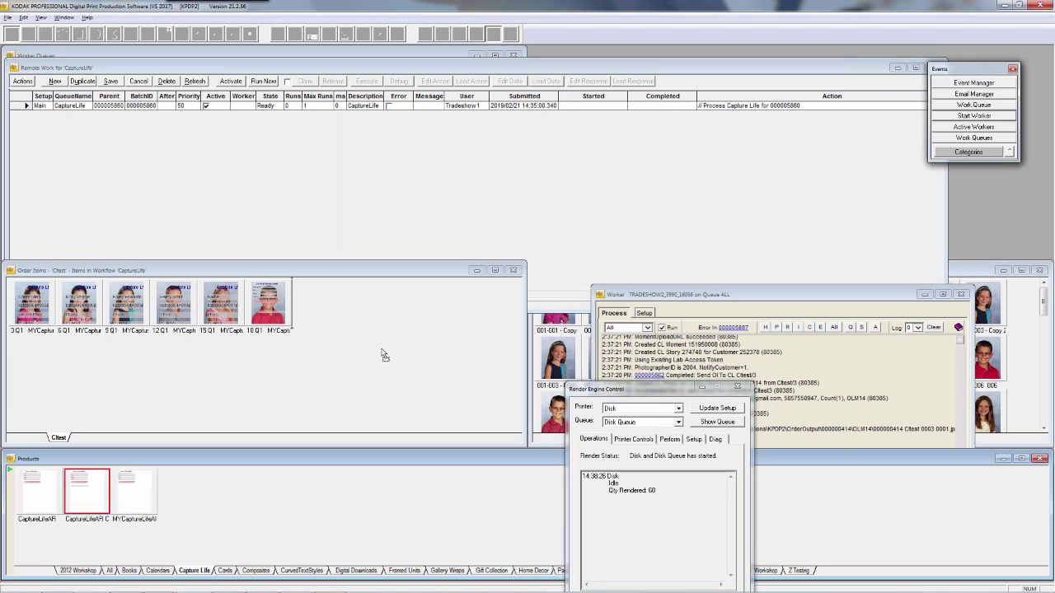
{"action": "left_click_drag", "start_coordinate": [381, 350], "coordinate": [382, 350]}
Move Order Images into clear space and apply the plaid-shirt boy, dark-haired woman and green-shirt boy portraits to the CaptureLifeAR Chromakey product.
{"action": "left_click", "coordinate": [566, 328]}
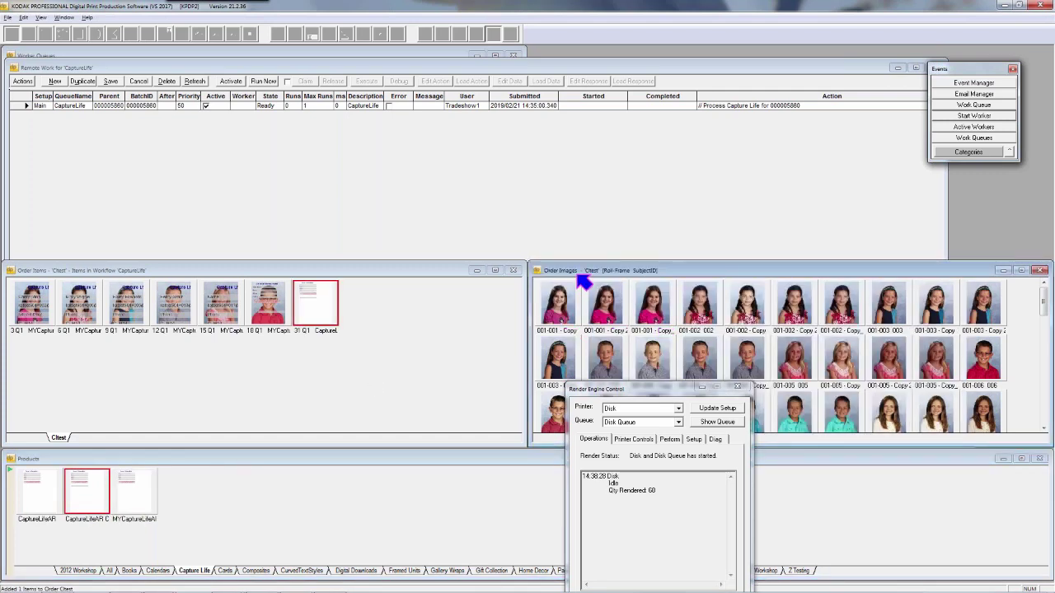
{"action": "left_click_drag", "start_coordinate": [578, 273], "coordinate": [446, 57]}
{"action": "left_click_drag", "start_coordinate": [812, 59], "coordinate": [696, 64]}
{"action": "left_click_drag", "start_coordinate": [793, 84], "coordinate": [792, 198]}
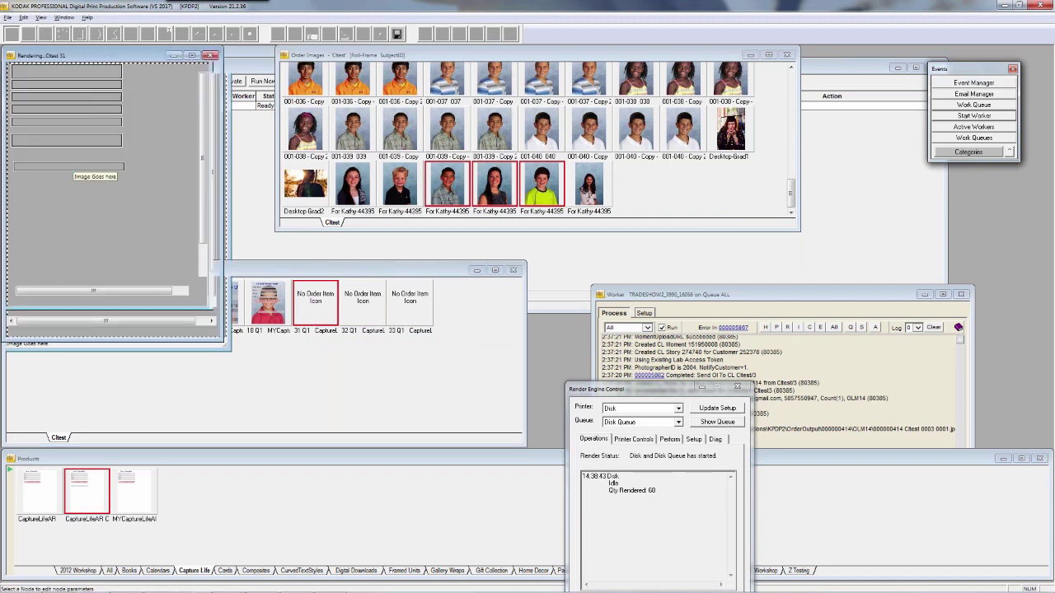
Move order item 31's preview below Order Images and zoom in on its customer information fields.
{"action": "left_click", "coordinate": [46, 35]}
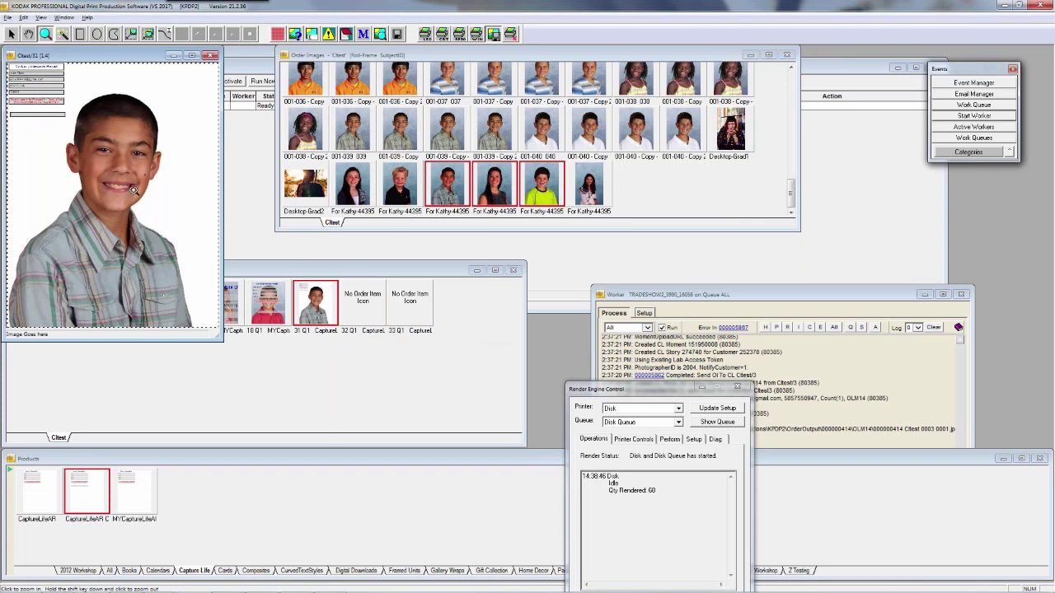
{"action": "left_click_drag", "start_coordinate": [119, 56], "coordinate": [422, 253]}
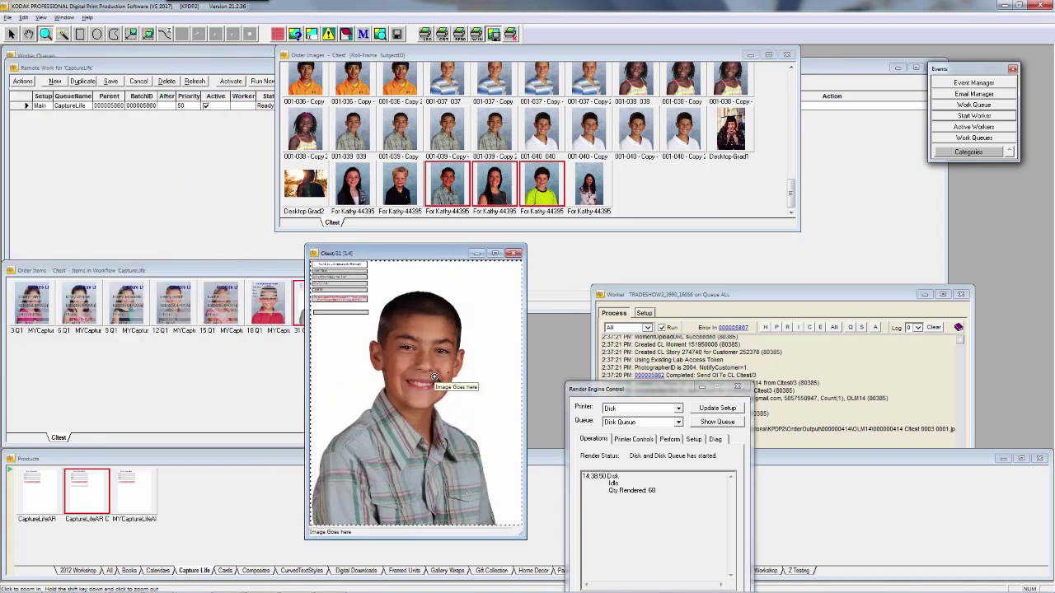
{"action": "left_click", "coordinate": [338, 317]}
{"action": "left_click", "coordinate": [338, 316]}
{"action": "left_click", "coordinate": [342, 323]}
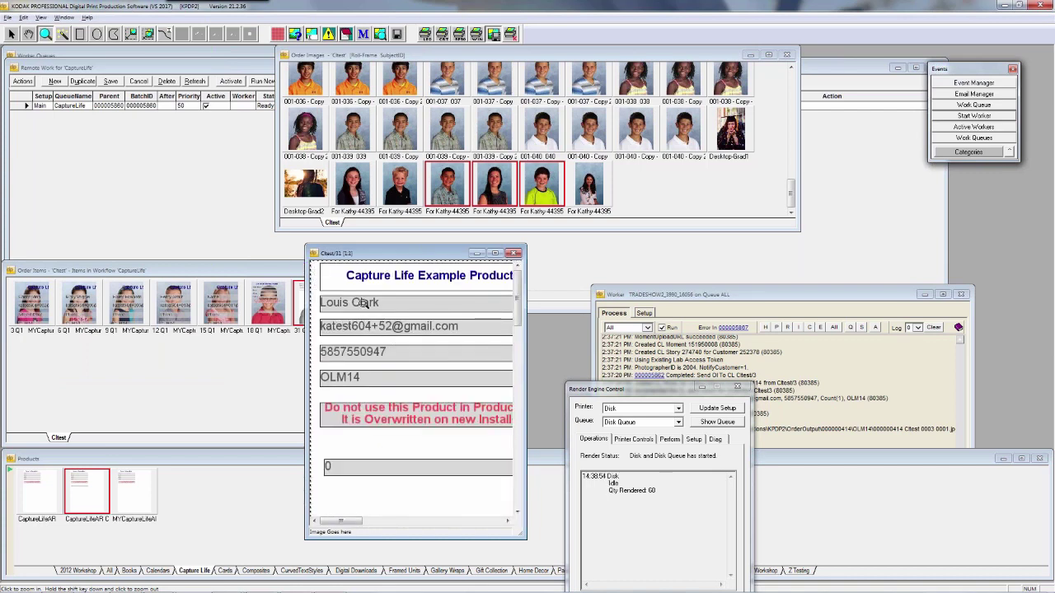
Open order item 6, enlarge and reposition its preview to inspect the customer fields over the portrait, and close it.
{"action": "left_click", "coordinate": [87, 318]}
{"action": "double_click", "coordinate": [87, 318]}
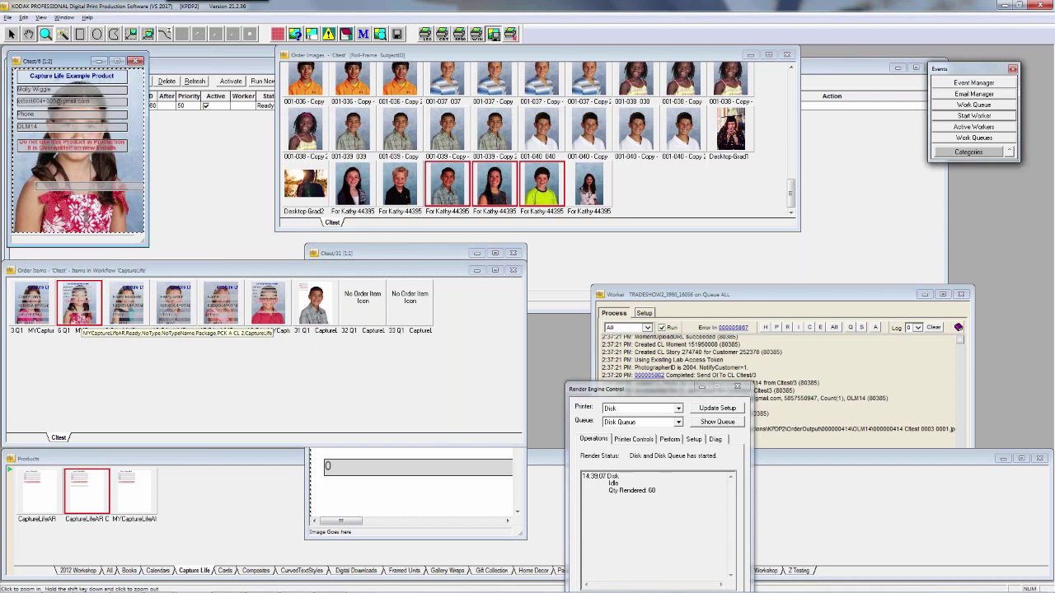
{"action": "left_click", "coordinate": [147, 229]}
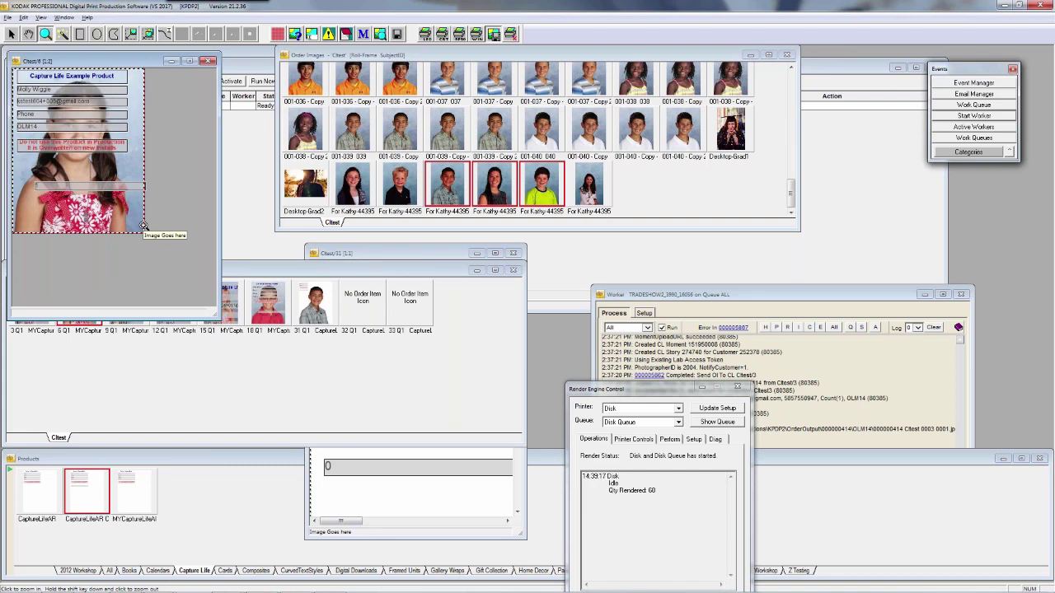
{"action": "left_click_drag", "start_coordinate": [115, 71], "coordinate": [263, 229]}
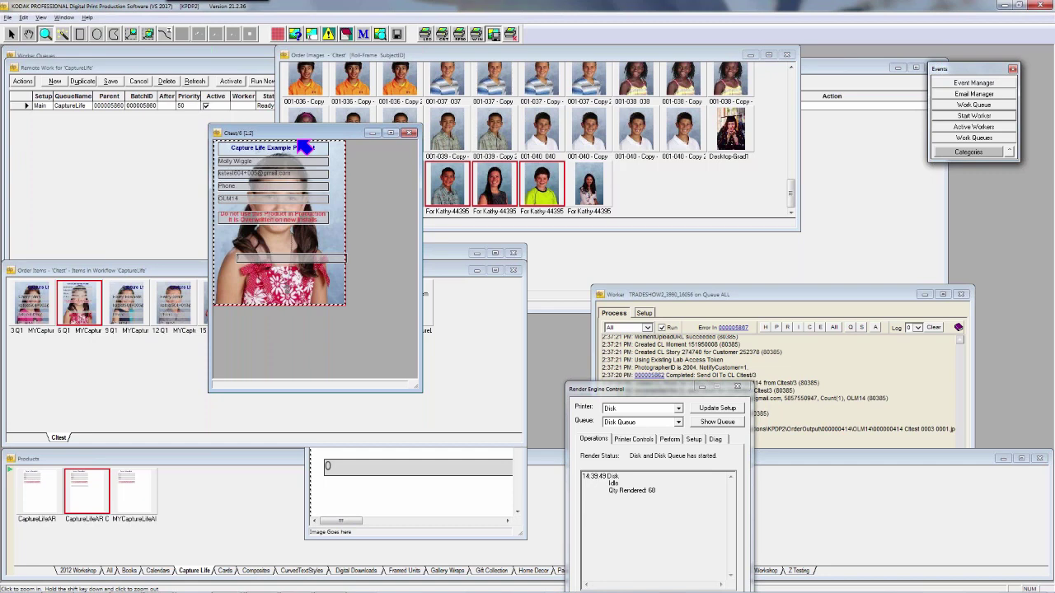
{"action": "left_click_drag", "start_coordinate": [297, 133], "coordinate": [291, 171]}
{"action": "left_click", "coordinate": [402, 172]}
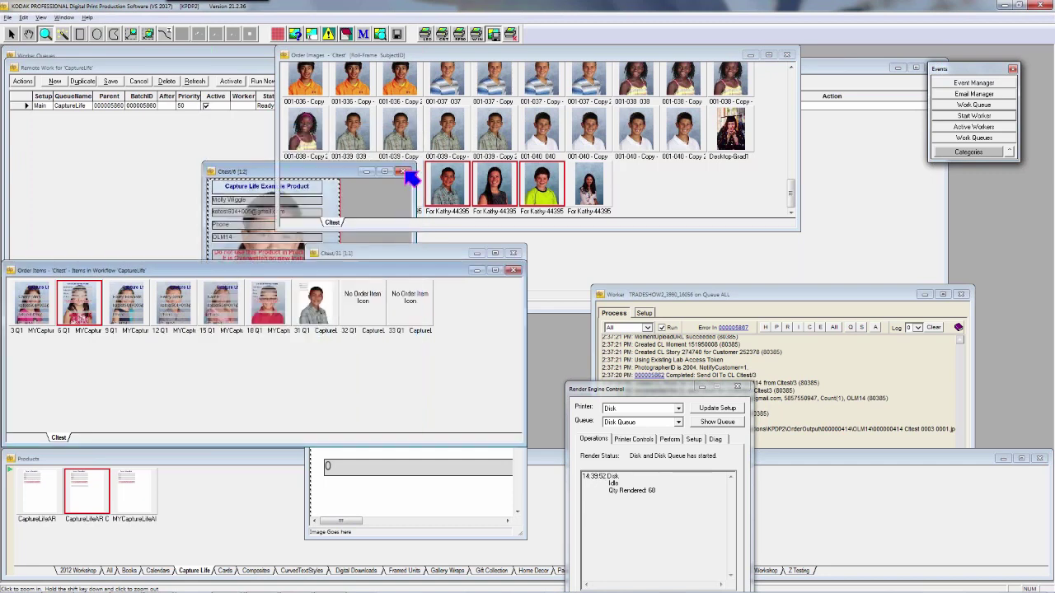
Select order items 31 to 33 together with item 6 and run the selected items.
{"action": "left_click", "coordinate": [327, 305]}
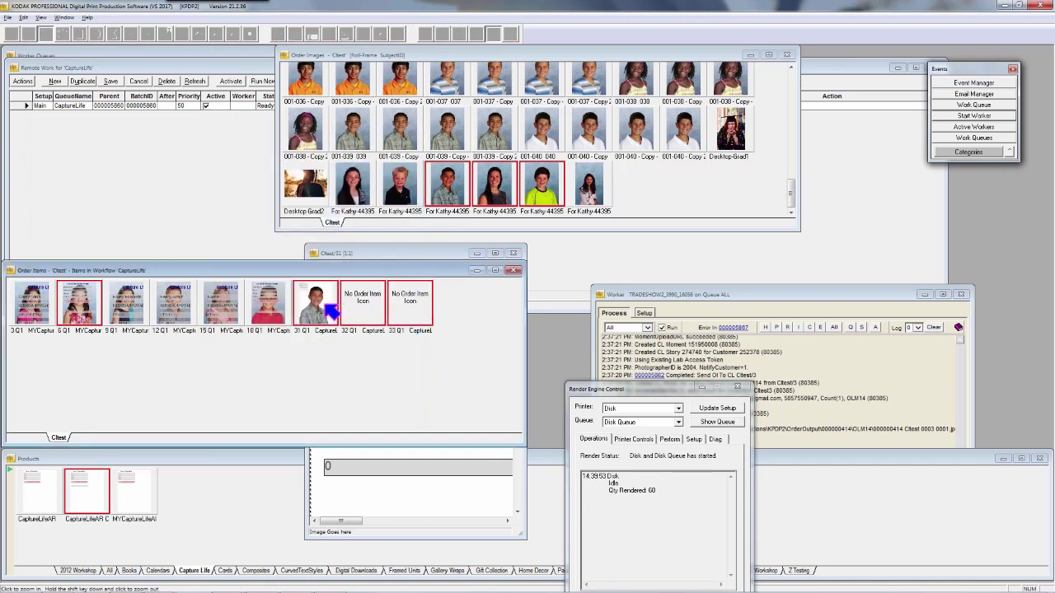
{"action": "key", "text": "ctrl+r"}
{"action": "left_click", "coordinate": [340, 367]}
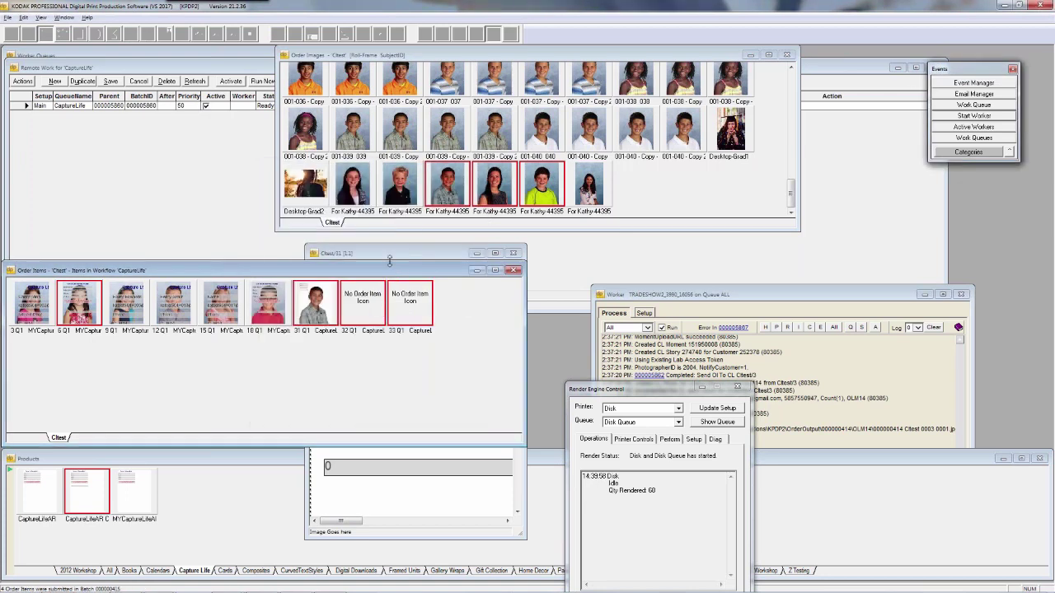
Close Order Images and the item 31 preview, and move Render Engine Control away from the worker log.
{"action": "right_click", "coordinate": [341, 368]}
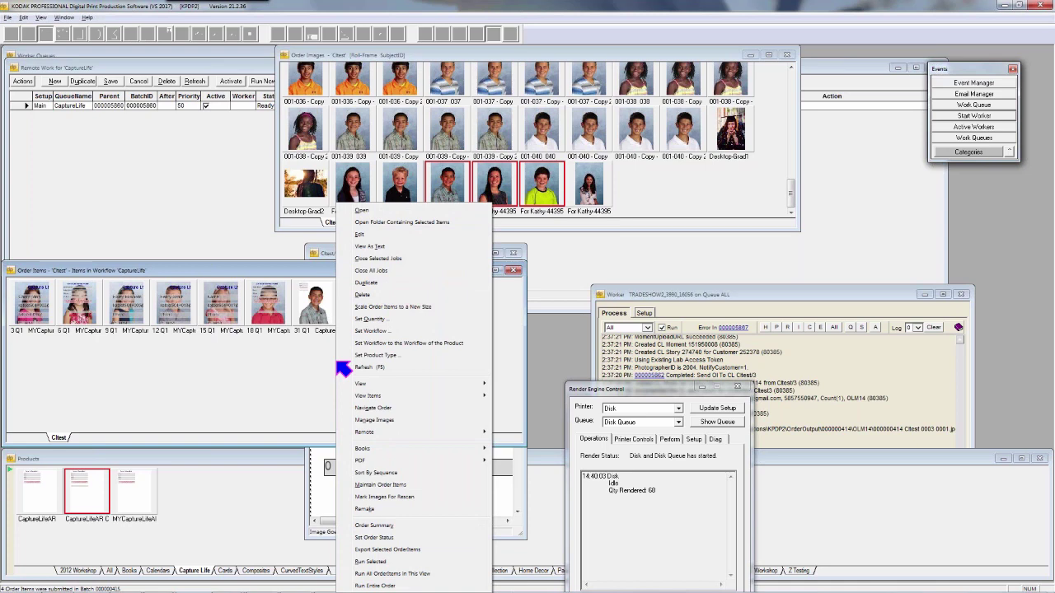
{"action": "left_click", "coordinate": [285, 53]}
{"action": "double_click", "coordinate": [285, 54]}
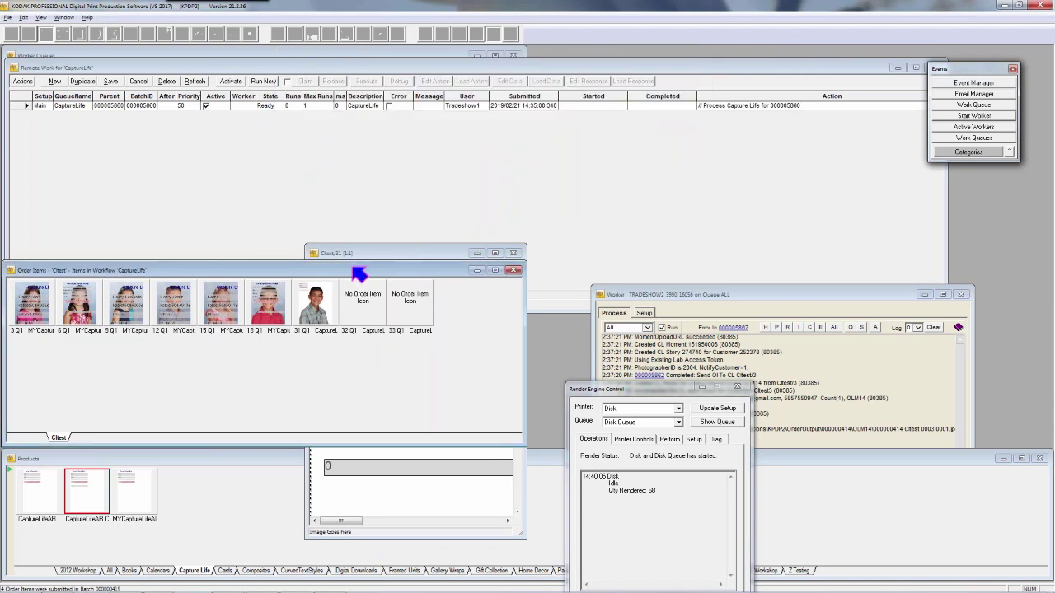
{"action": "left_click_drag", "start_coordinate": [353, 253], "coordinate": [367, 175]}
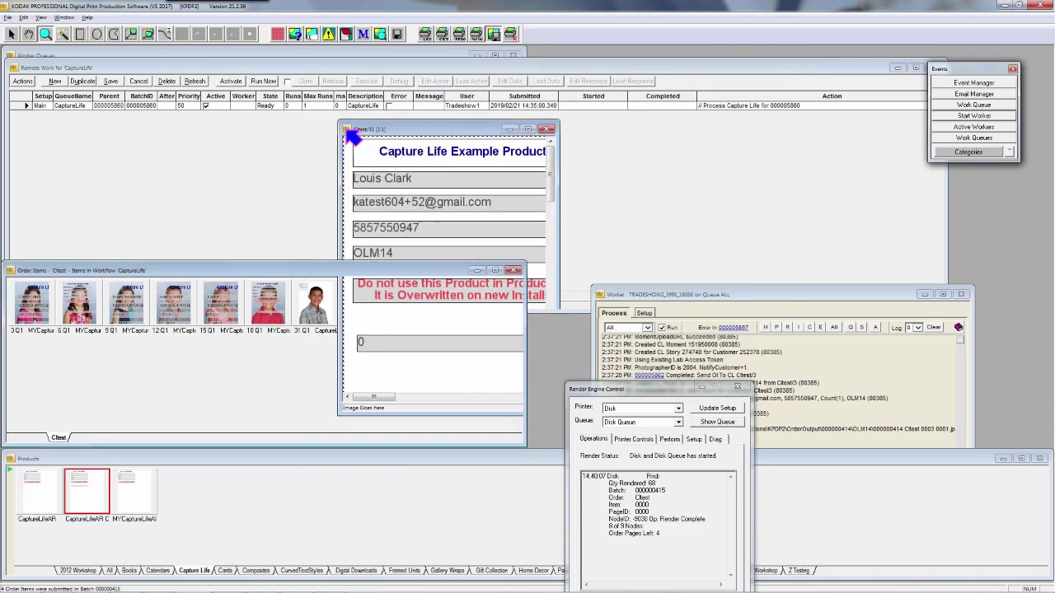
{"action": "left_click_drag", "start_coordinate": [640, 396], "coordinate": [909, 392]}
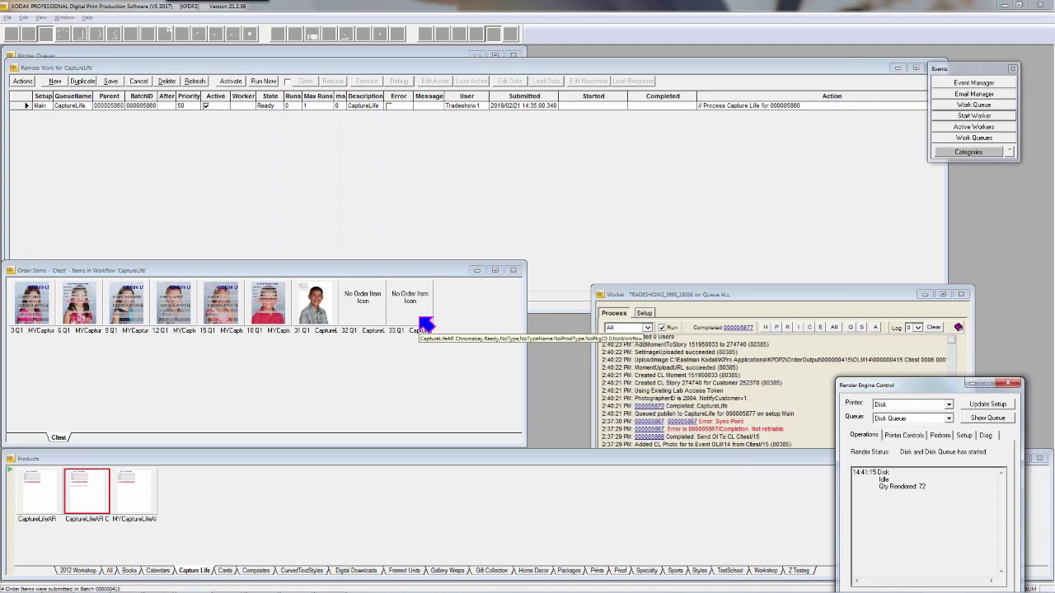
Display the CaptureLife data for the order's items, enlarge its window, and select the row of failed item 18.
{"action": "right_click", "coordinate": [388, 353]}
{"action": "mouse_move", "coordinate": [465, 384]}
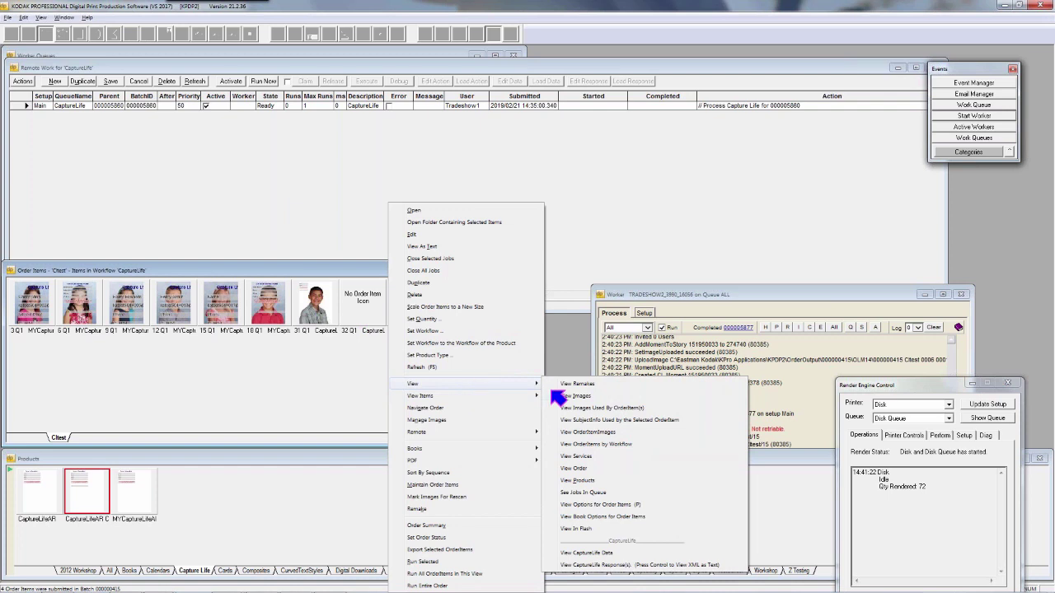
{"action": "left_click", "coordinate": [666, 554]}
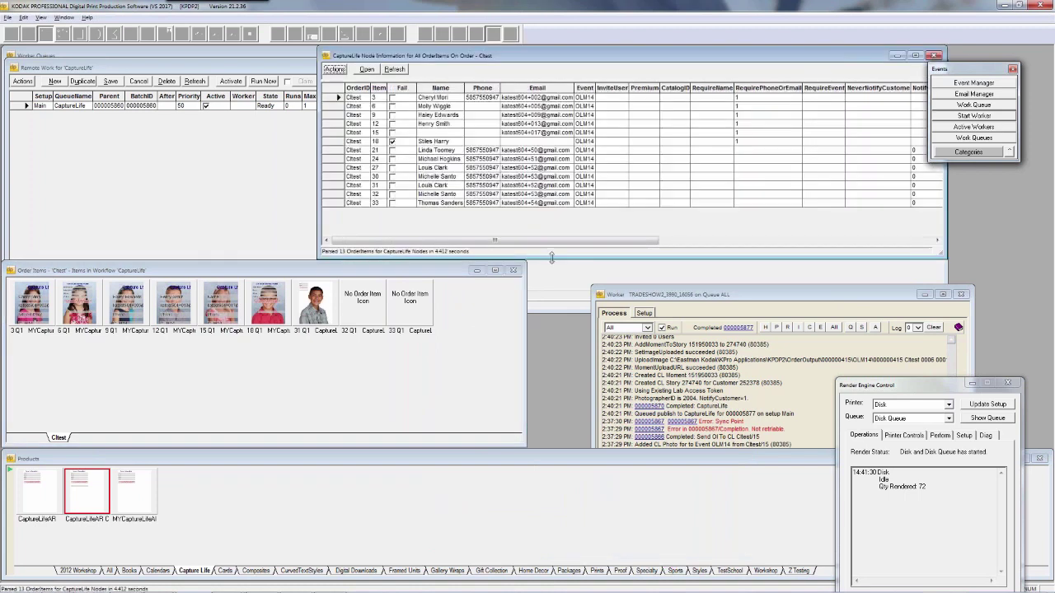
{"action": "left_click_drag", "start_coordinate": [551, 258], "coordinate": [552, 328]}
{"action": "left_click", "coordinate": [375, 142]}
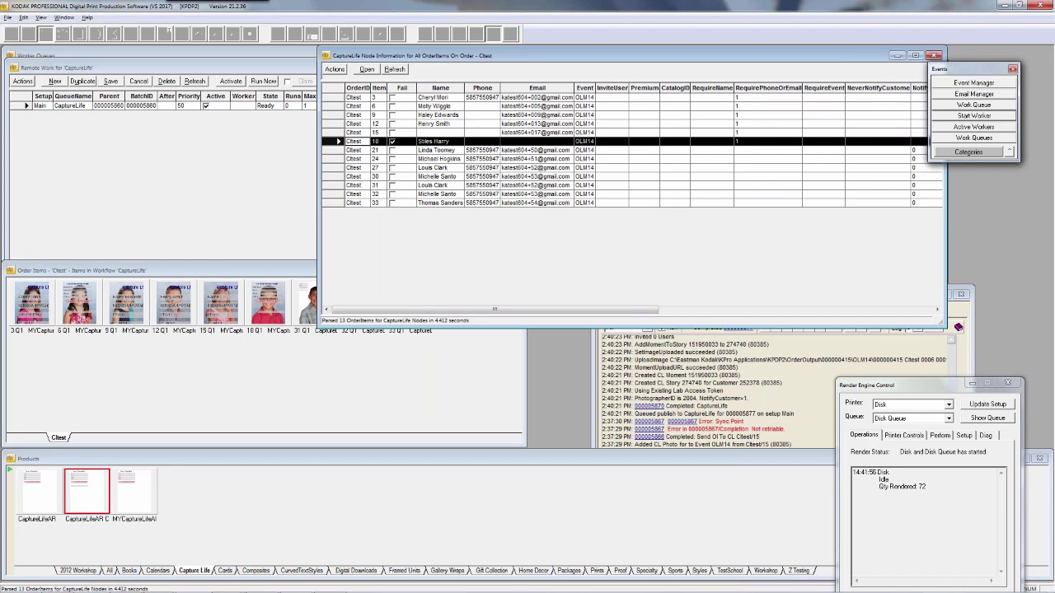
Bring the worker log over the CaptureLife data and open errored batch 000005867 to read the message of its failed send task.
{"action": "left_click", "coordinate": [812, 399]}
{"action": "left_click_drag", "start_coordinate": [733, 294], "coordinate": [659, 165]}
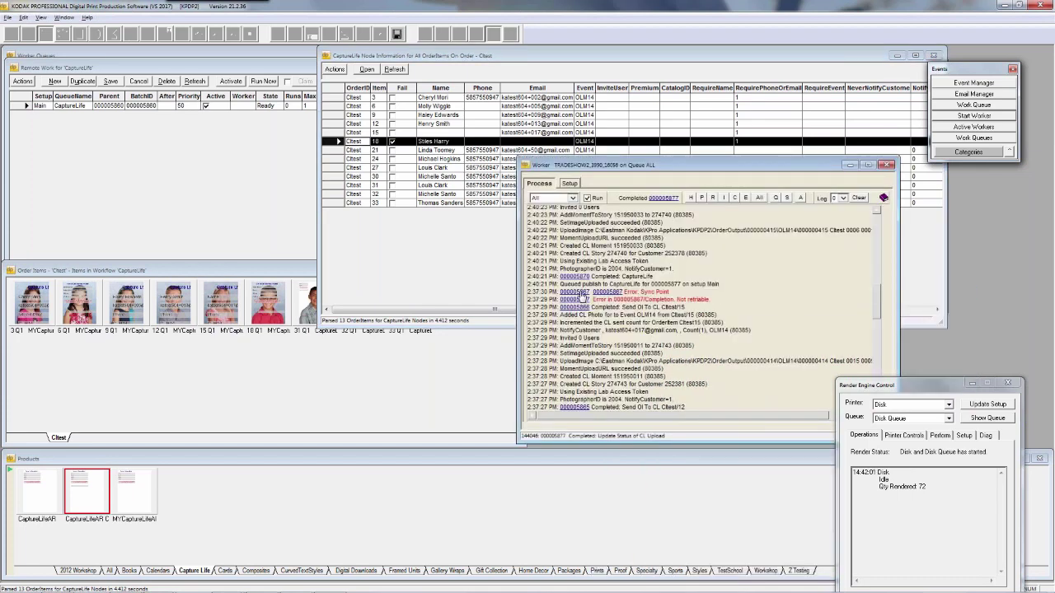
{"action": "left_click", "coordinate": [584, 293]}
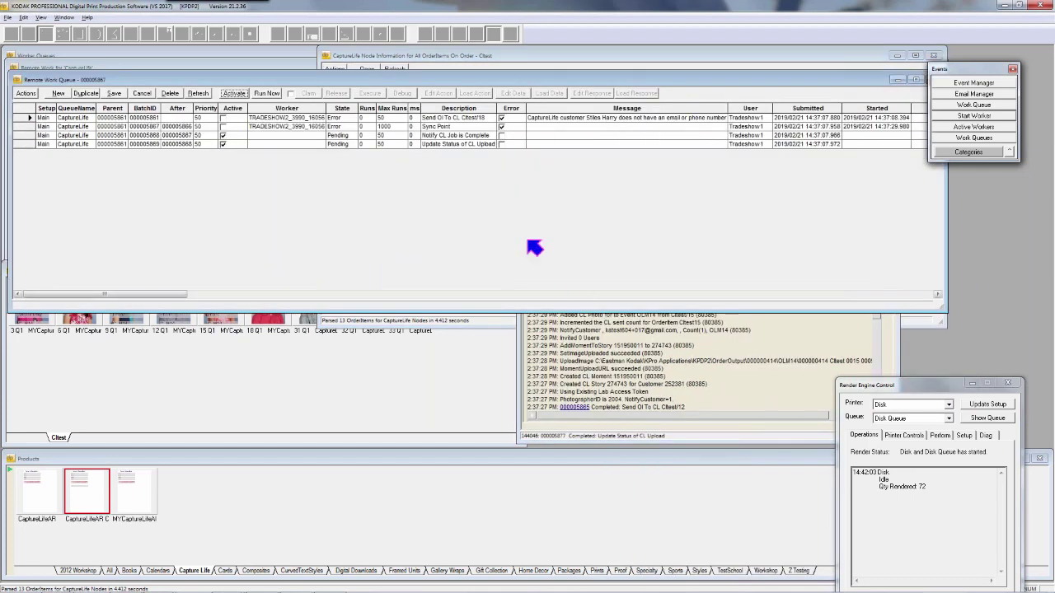
{"action": "left_click", "coordinate": [532, 122]}
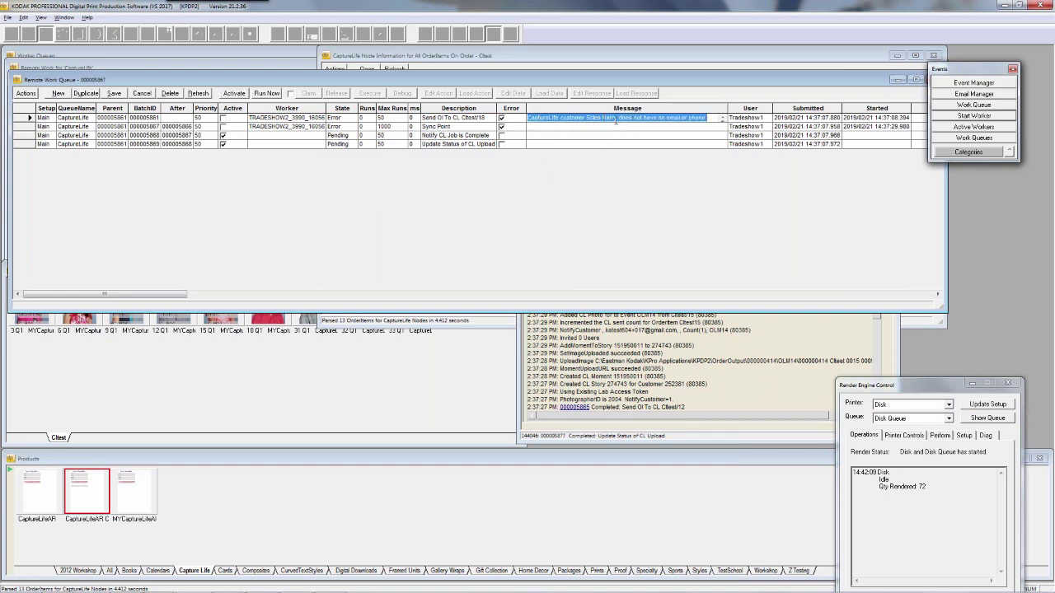
Open the work steps of the failed Send OI To CL Ctest/18 task and close the work steps windows.
{"action": "double_click", "coordinate": [29, 117]}
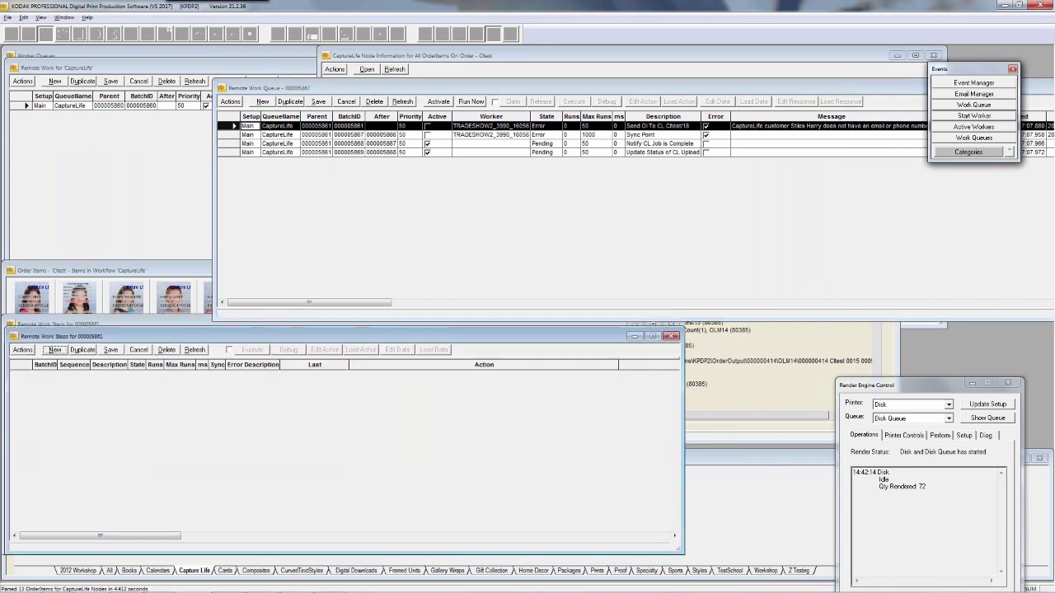
{"action": "left_click", "coordinate": [13, 337]}
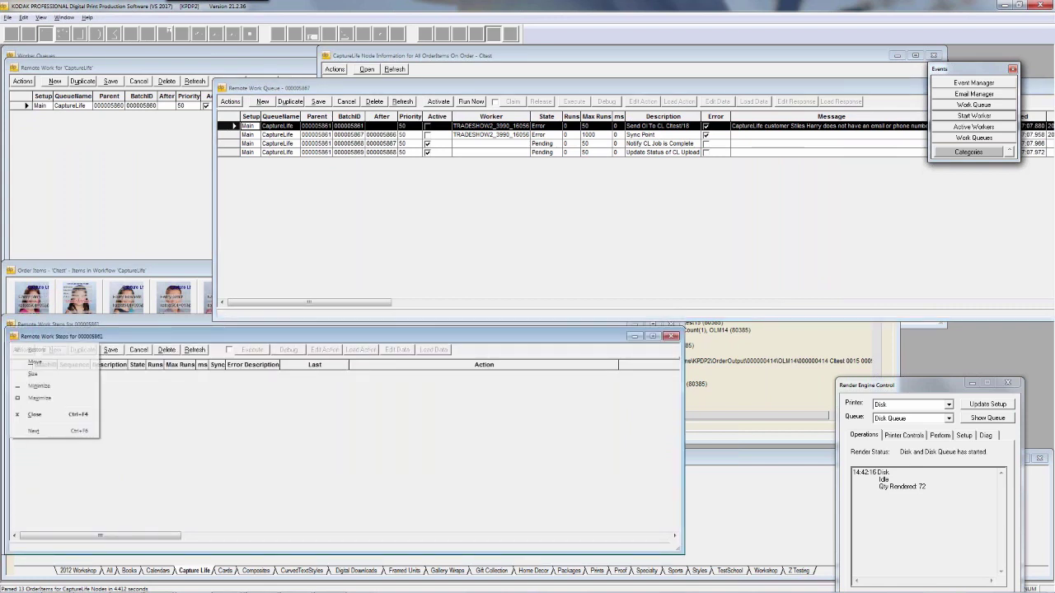
{"action": "left_click", "coordinate": [13, 337]}
{"action": "double_click", "coordinate": [13, 325]}
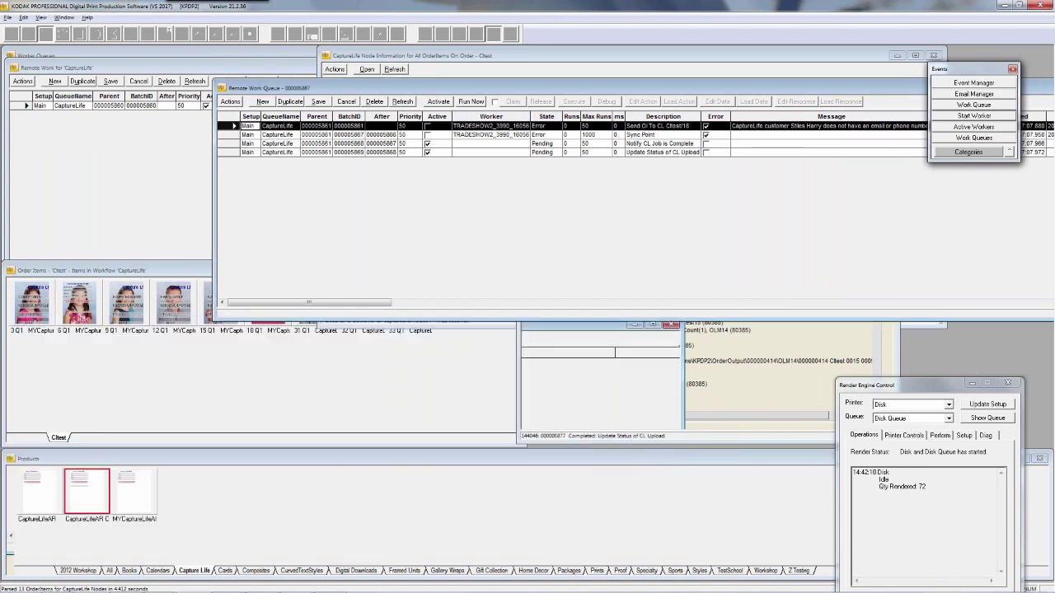
Inspect order item 18's email and phone fields alongside the repositioned error queue, and close both the queue and the item preview.
{"action": "left_click_drag", "start_coordinate": [467, 91], "coordinate": [424, 298]}
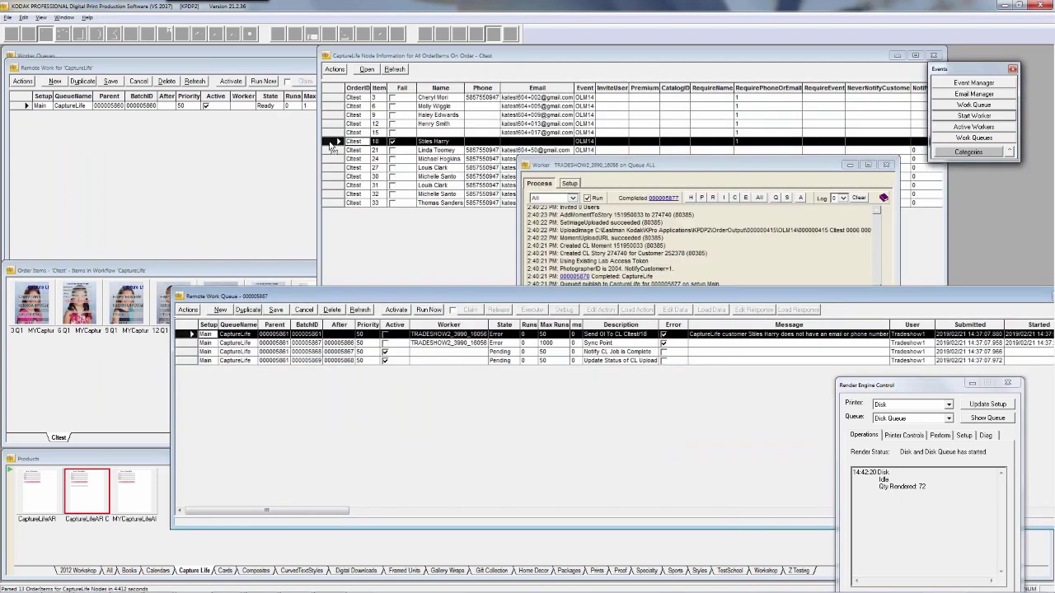
{"action": "double_click", "coordinate": [334, 144]}
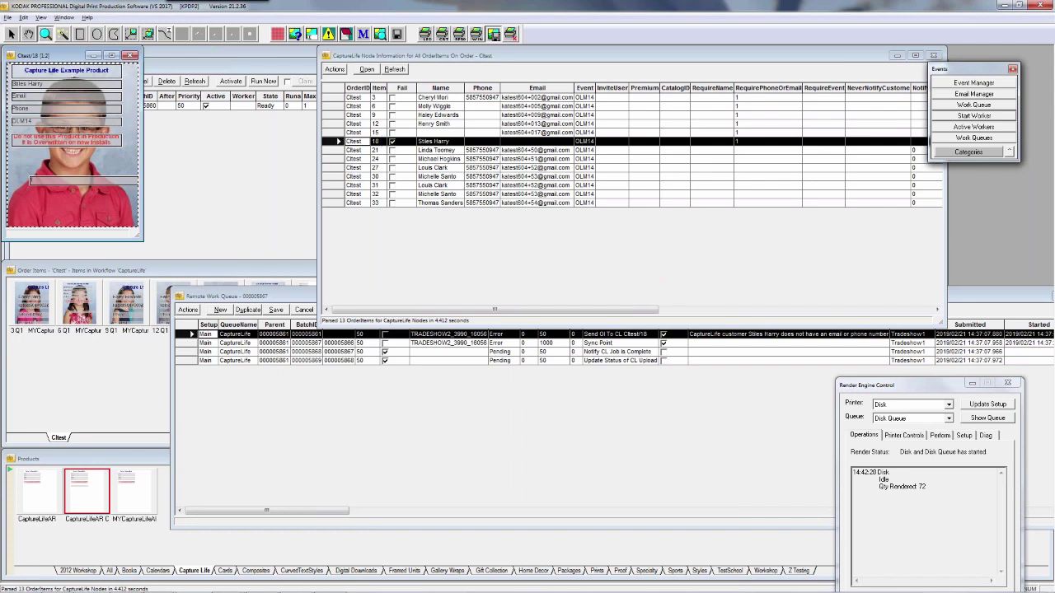
{"action": "left_click", "coordinate": [179, 298]}
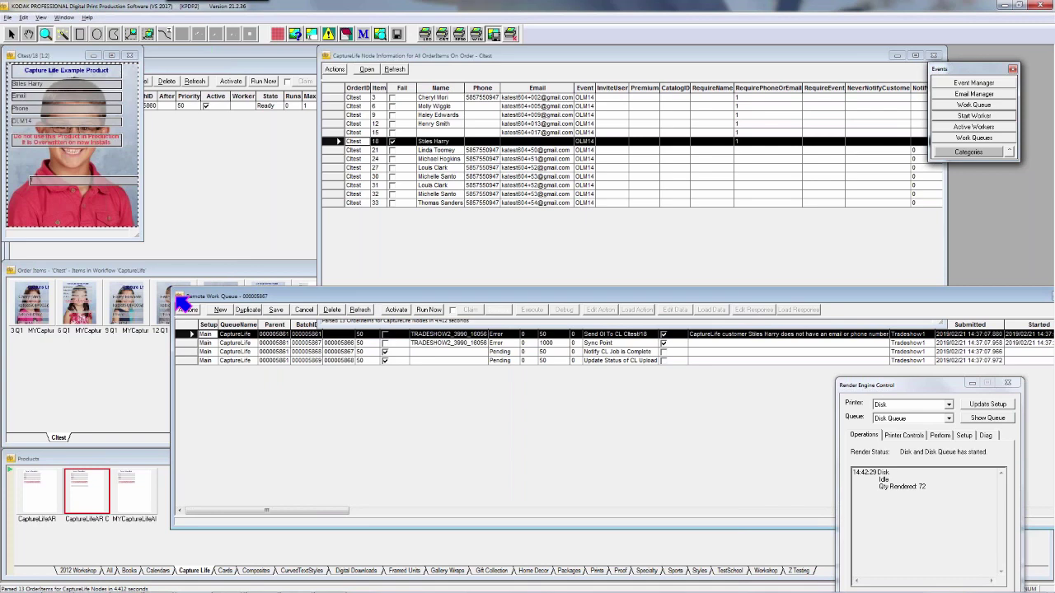
{"action": "double_click", "coordinate": [178, 297]}
{"action": "left_click", "coordinate": [129, 56]}
Close the remote work list for CaptureLife and the CaptureLife node information window.
{"action": "left_click", "coordinate": [14, 67]}
{"action": "left_click", "coordinate": [13, 68]}
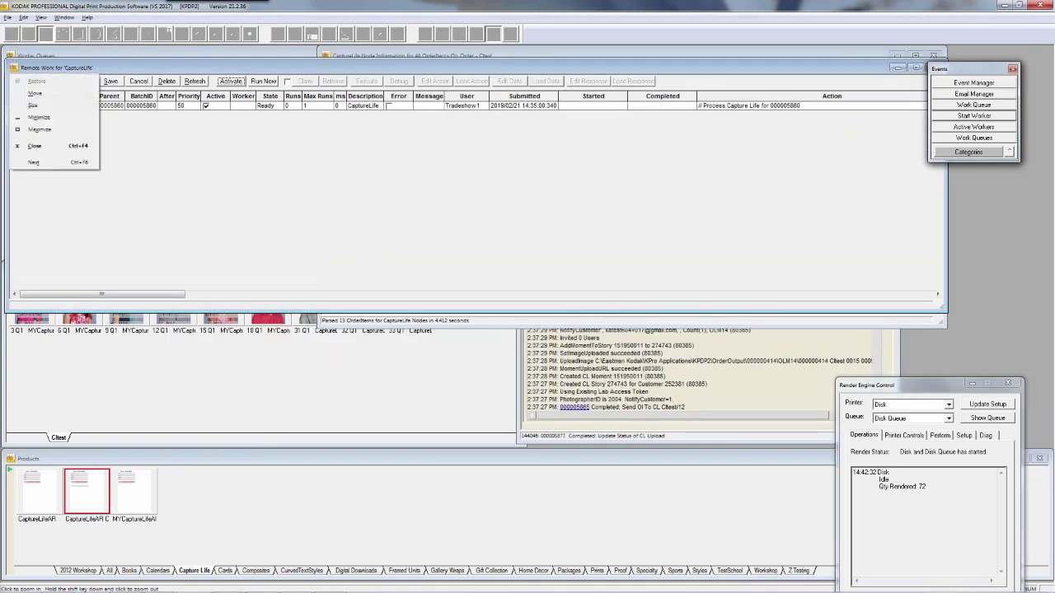
{"action": "left_click", "coordinate": [325, 57]}
{"action": "left_click", "coordinate": [325, 56]}
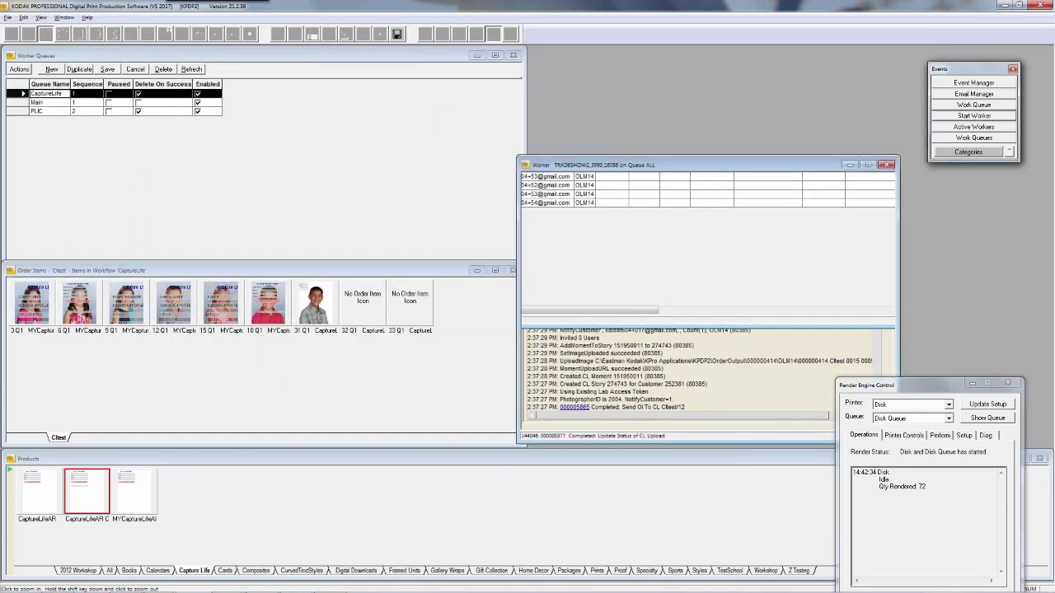
Switch to Chrome, point out the web address of the dp2 and CaptureLife course, and resume the course.
{"action": "left_click", "coordinate": [62, 583]}
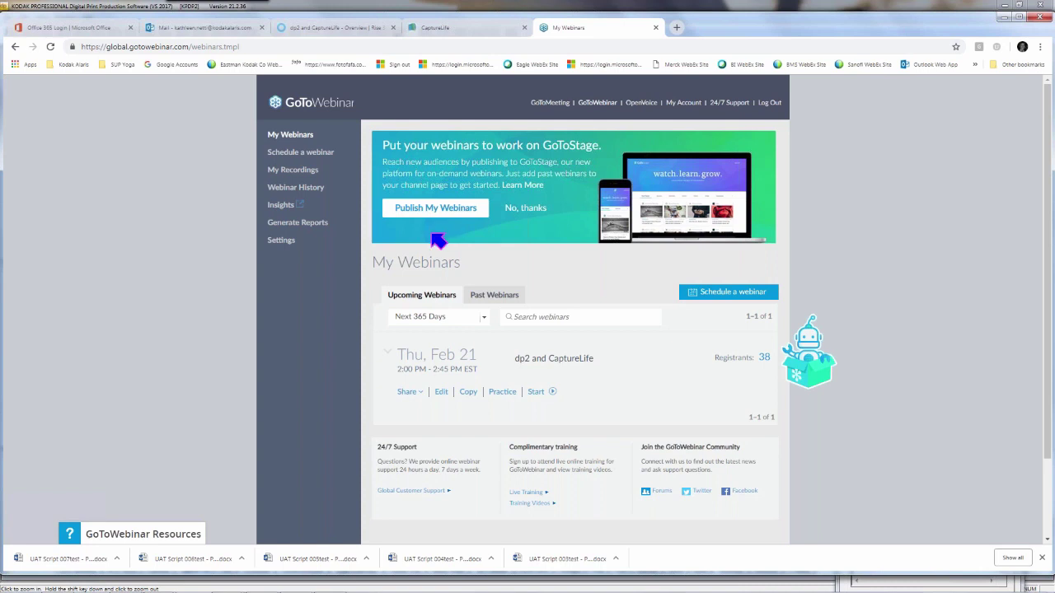
{"action": "left_click", "coordinate": [344, 29]}
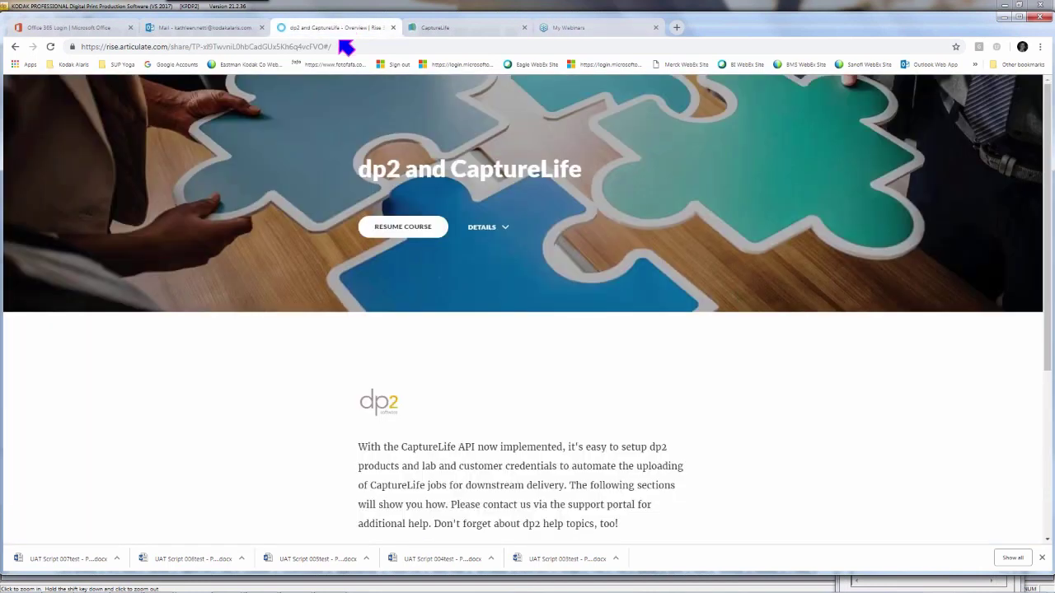
{"action": "left_click", "coordinate": [343, 46]}
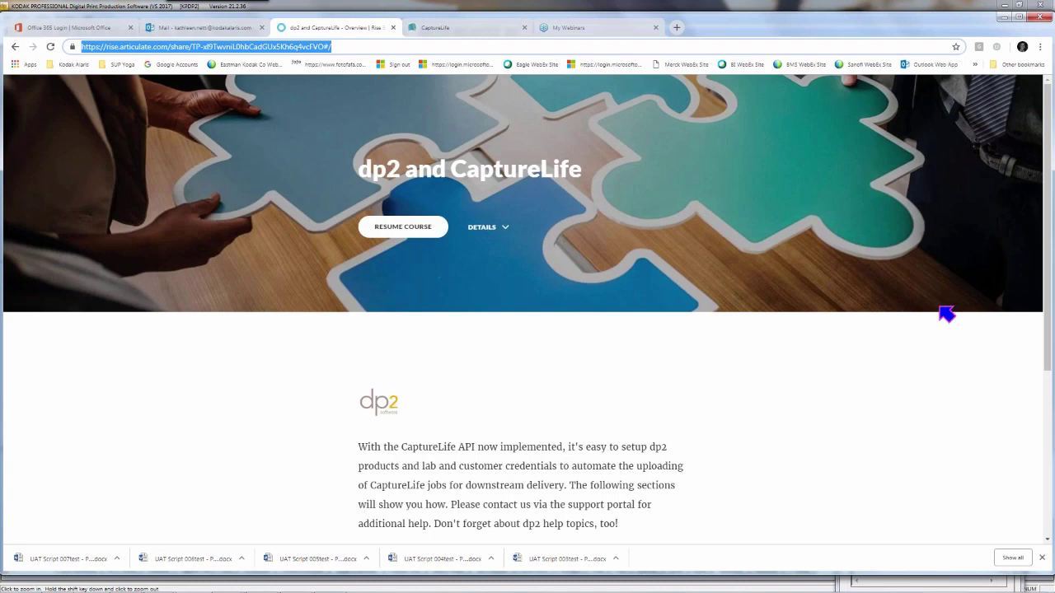
{"action": "left_click", "coordinate": [939, 336]}
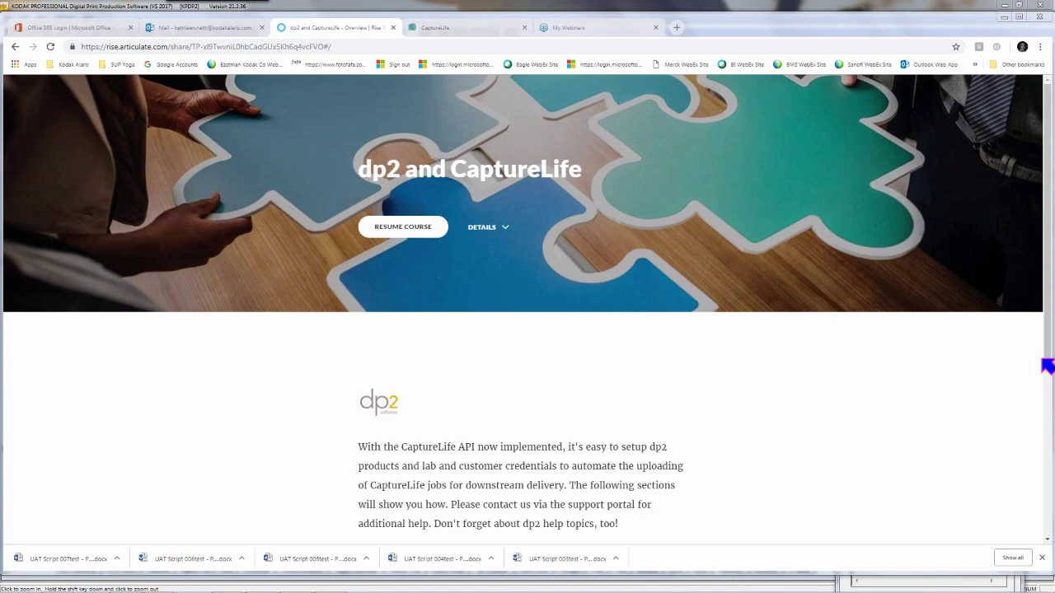
{"action": "left_click", "coordinate": [408, 234]}
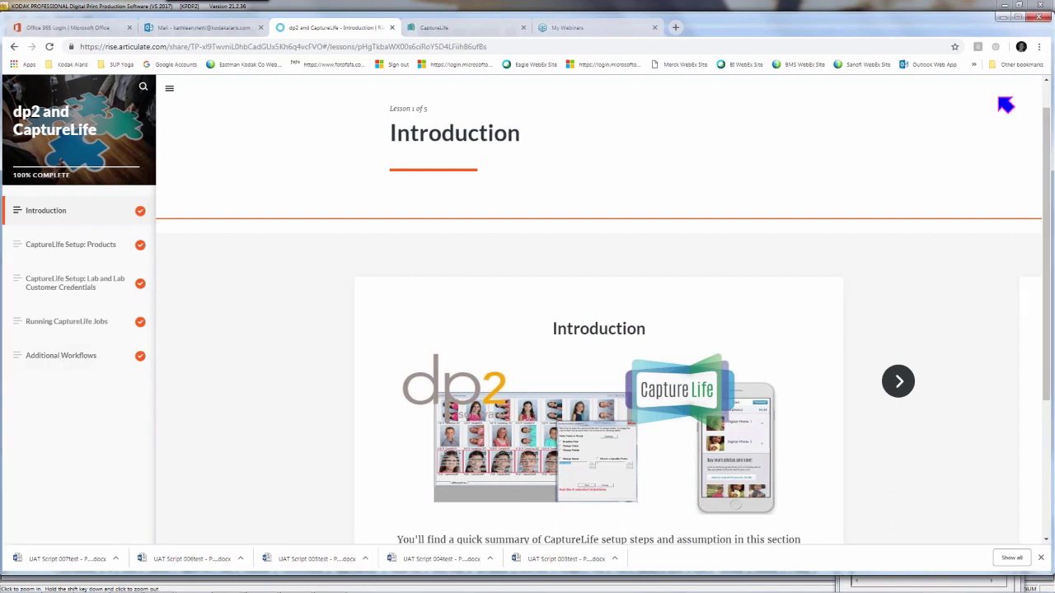
Show the jobs list in the CaptureLife Partner Portal and open the OLM3 job.
{"action": "left_click", "coordinate": [464, 36]}
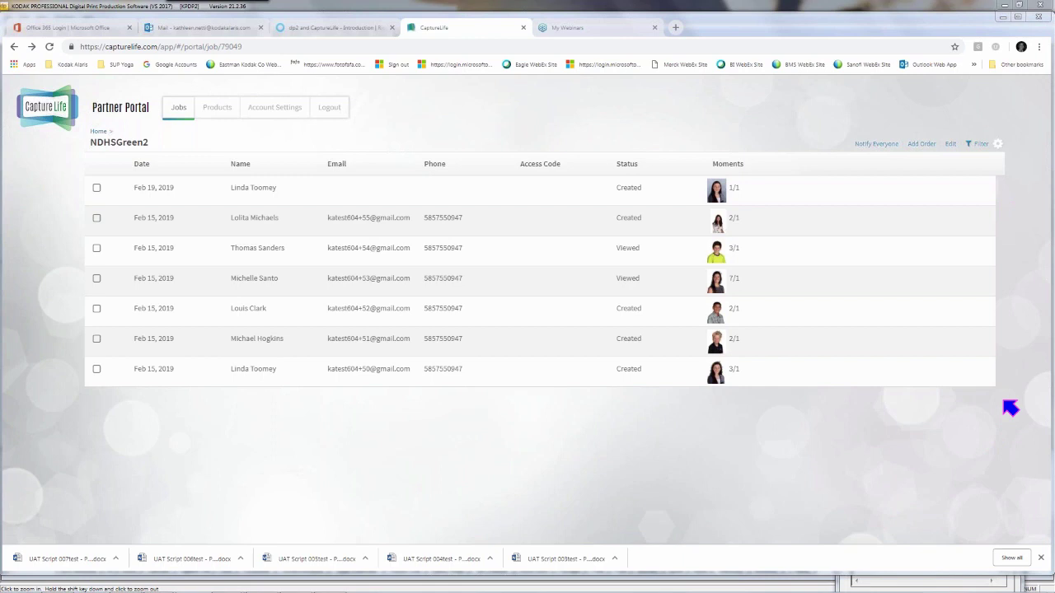
{"action": "left_click", "coordinate": [183, 109]}
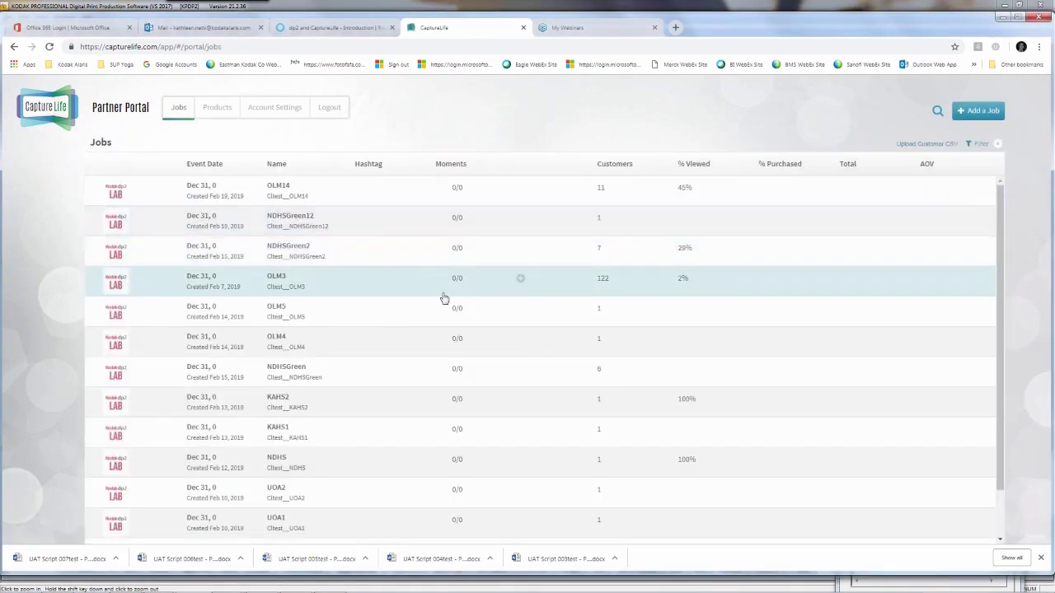
{"action": "left_click", "coordinate": [385, 289]}
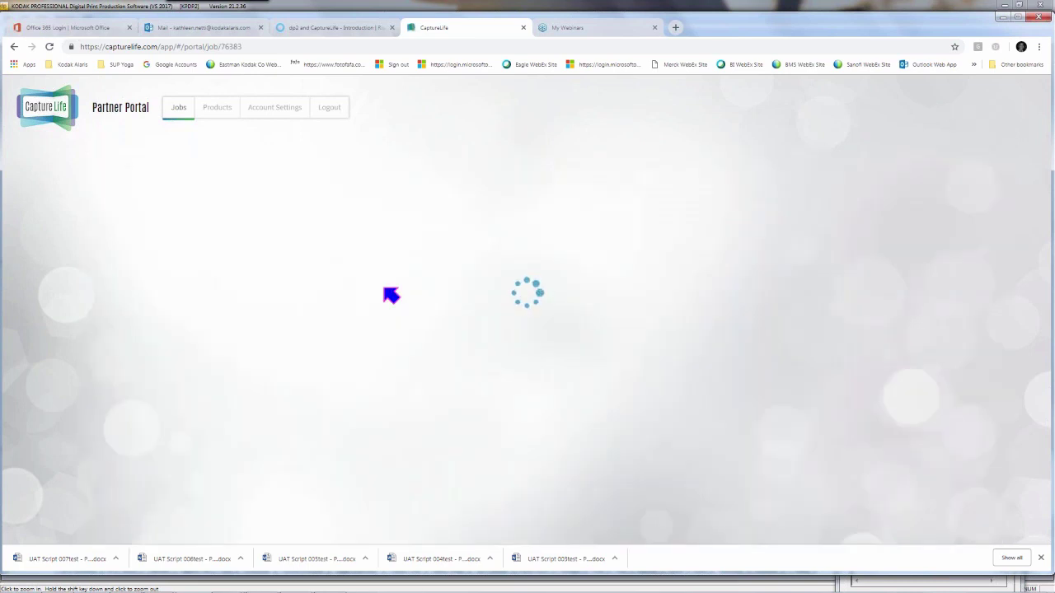